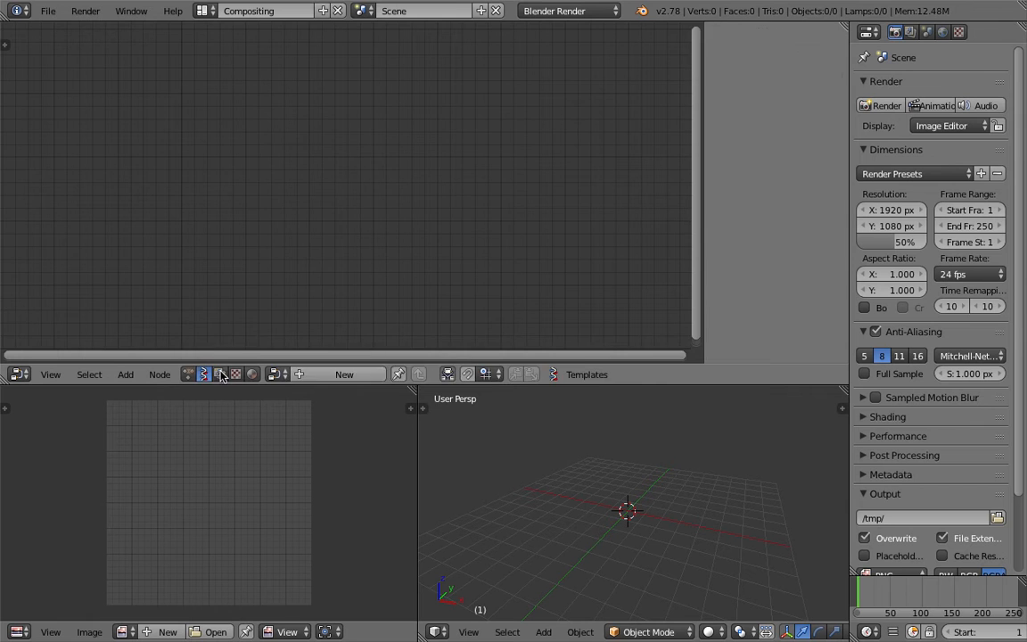
Add a Duplicate objects along edge node to the node tree and hide the node properties sidebar
key(shift+a)
click(270, 242)
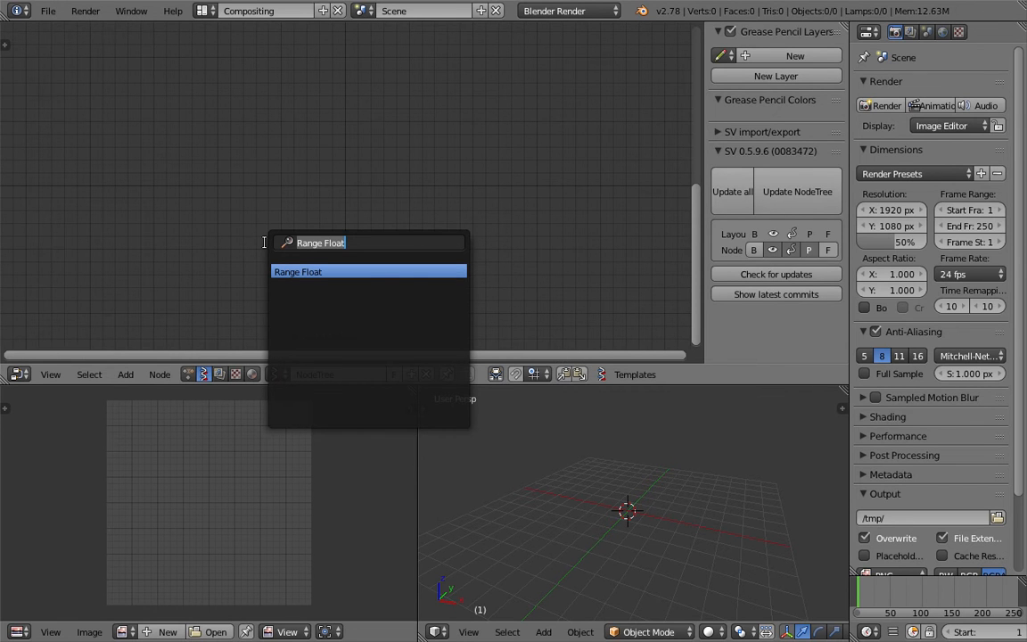
text(dup)
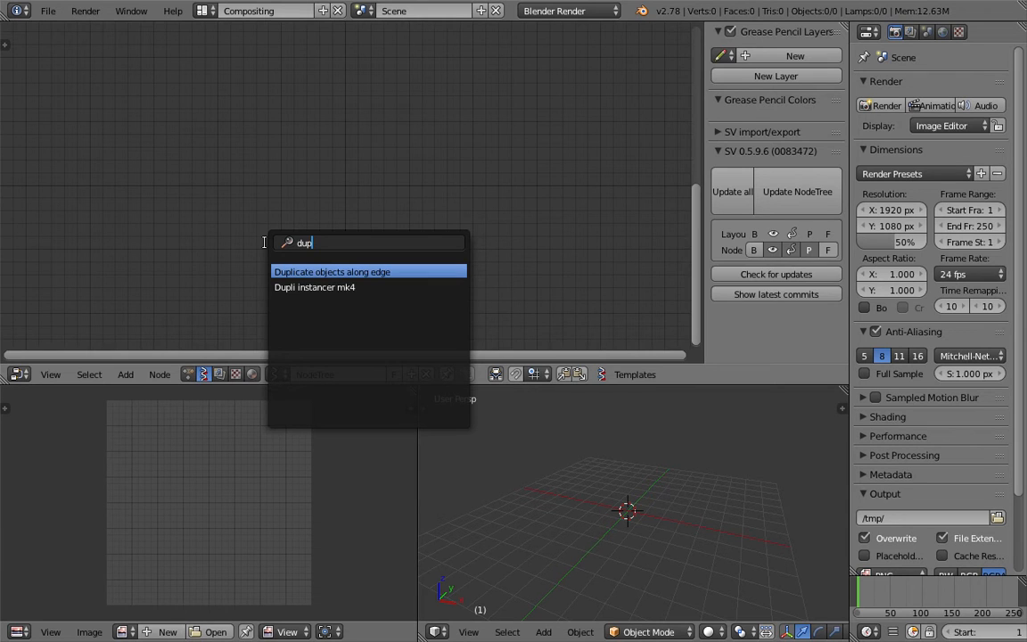
key(Return)
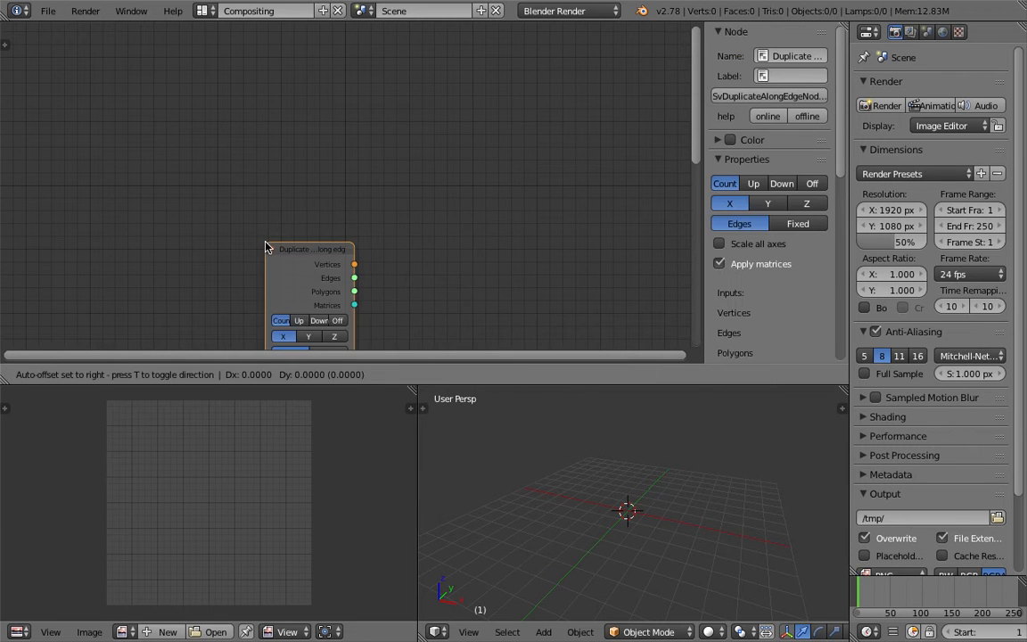
click(367, 125)
middle_drag(582, 146, 589, 132)
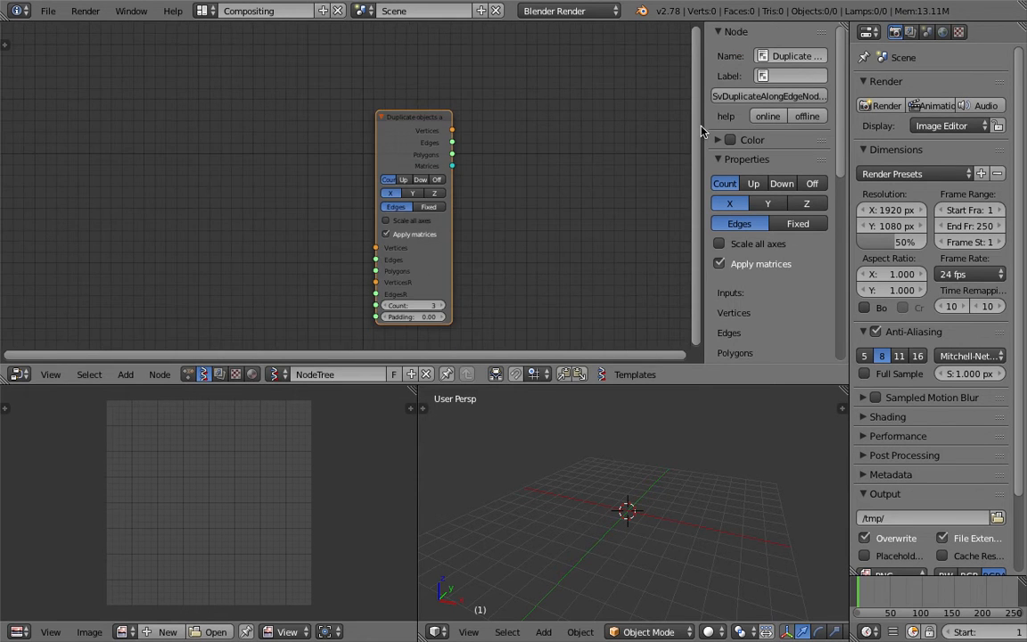
key(n)
Save the file to the Desktop as improv_001.blend
key(ctrl+shift+s)
click(379, 71)
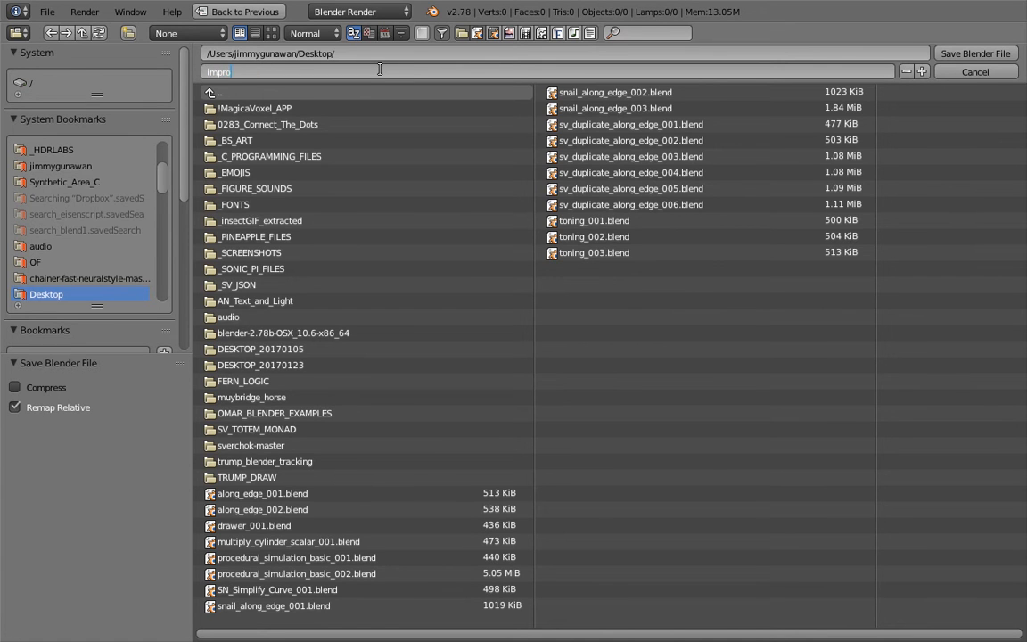
text(001)
key(Return)
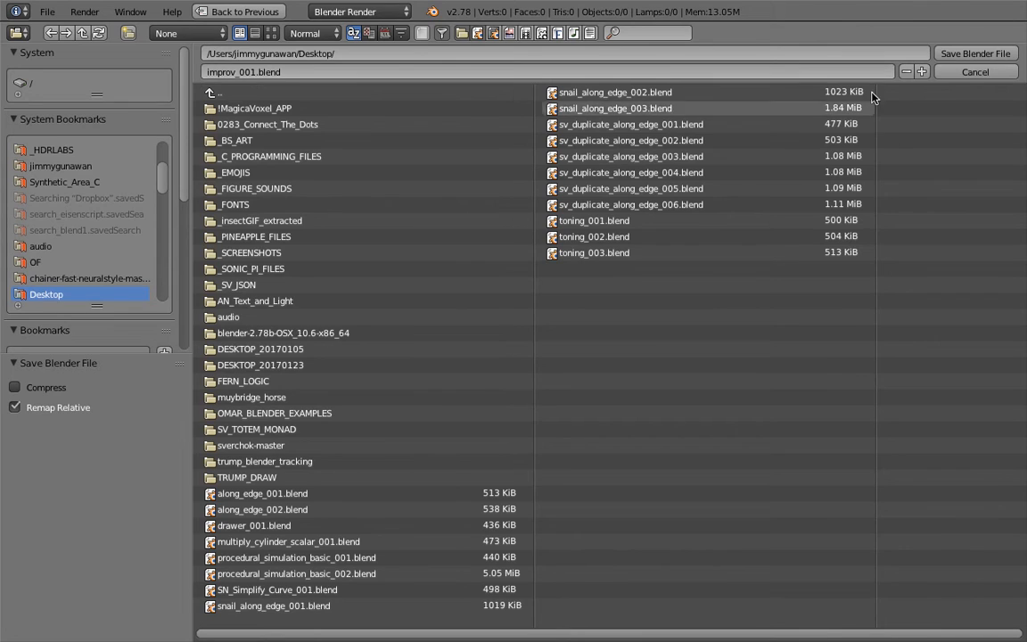
click(959, 54)
Add a Viewer Draw node after the Duplicate objects along edge node and save the file
middle_drag(313, 186, 330, 175)
scroll(414, 173, up, 2)
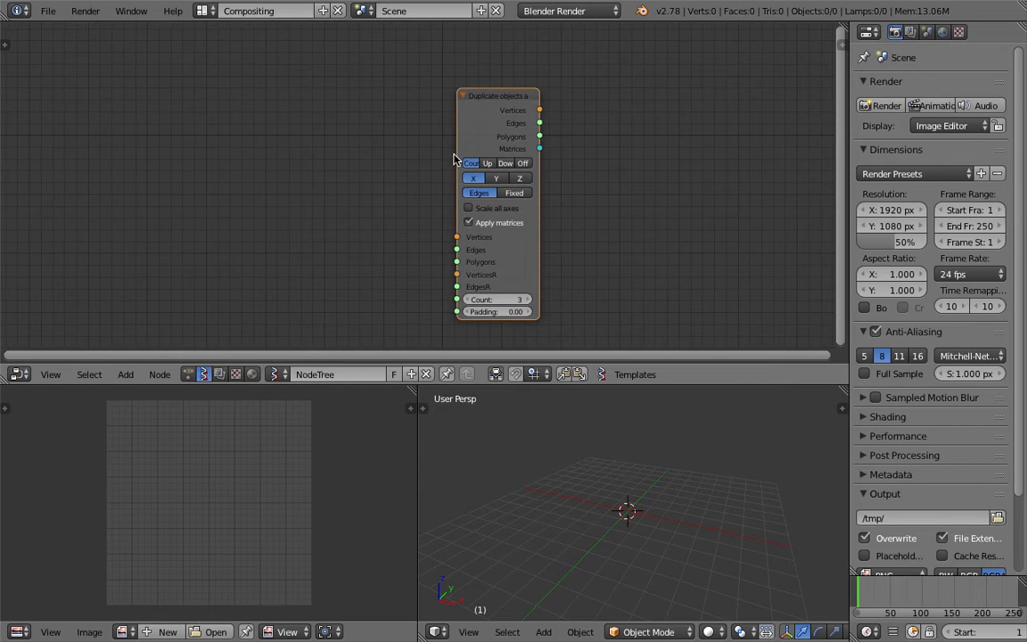
drag(454, 154, 413, 150)
middle_drag(668, 172, 614, 150)
key(shift+a)
click(616, 150)
text(view)
key(Return)
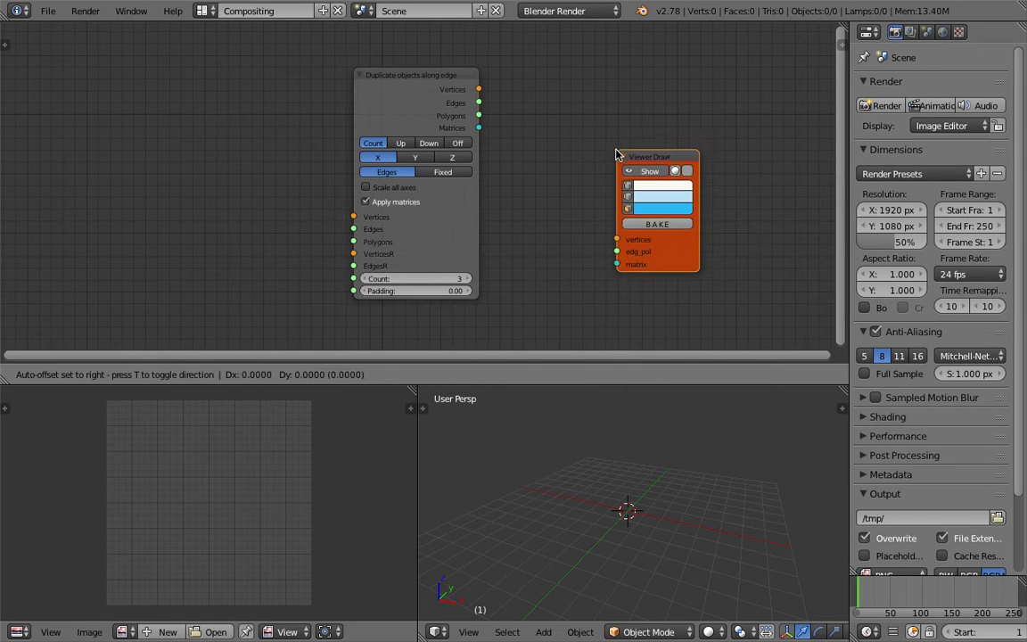
click(593, 92)
key(ctrl+s)
click(594, 92)
Add a Line node in front of the Duplicate objects along edge node and save the file
middle_drag(275, 174, 334, 163)
key(shift+a)
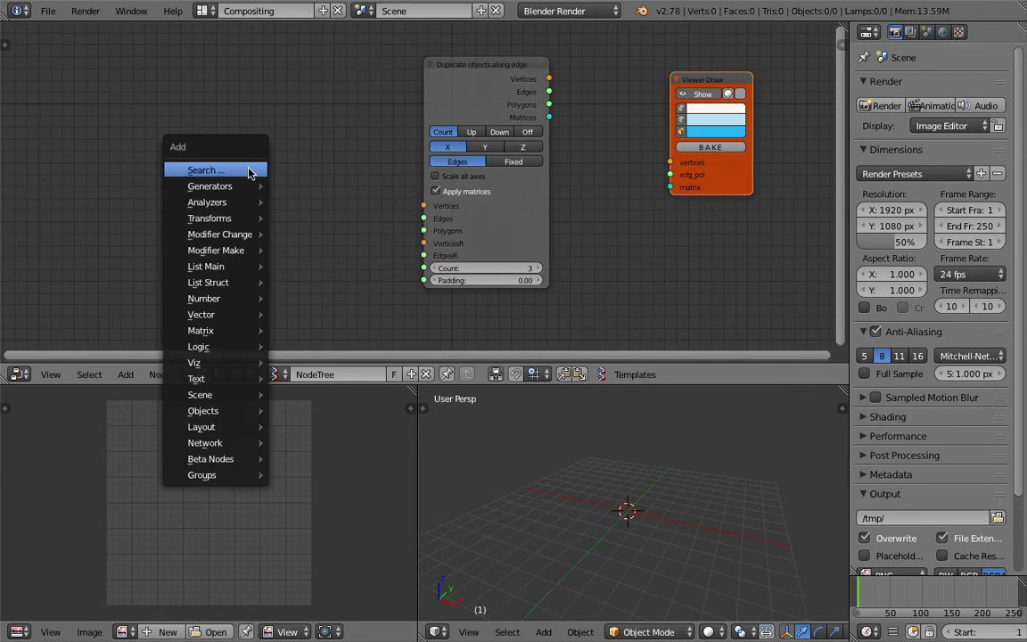
click(253, 168)
text(line)
key(Return)
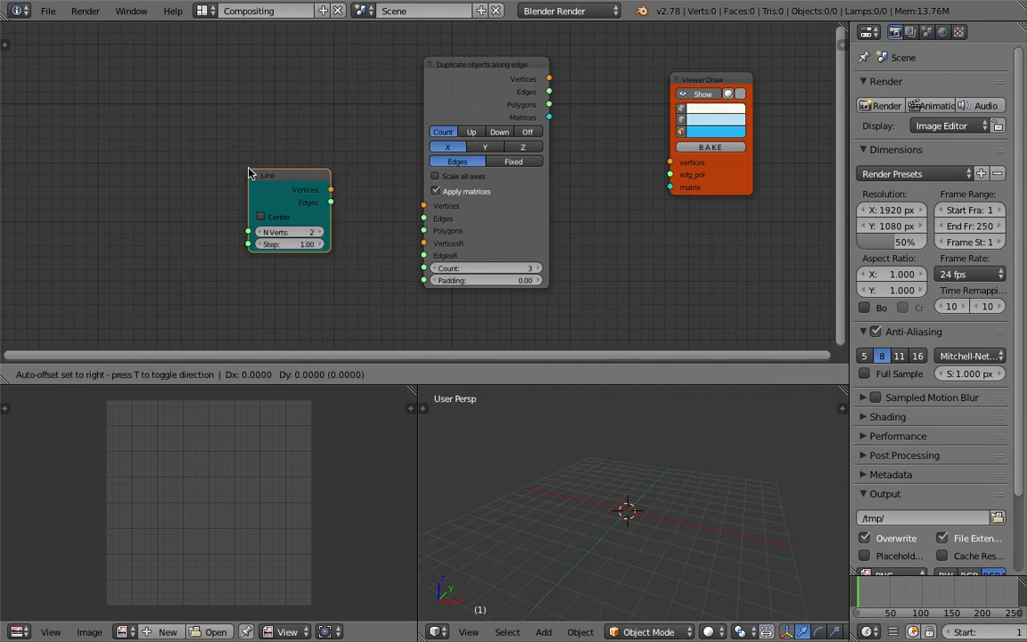
click(156, 197)
key(ctrl+s)
click(156, 196)
Connect the Line node's Vertices and Edges outputs to the duplicate node's VerticesR and EdgesR inputs
drag(237, 214, 251, 216)
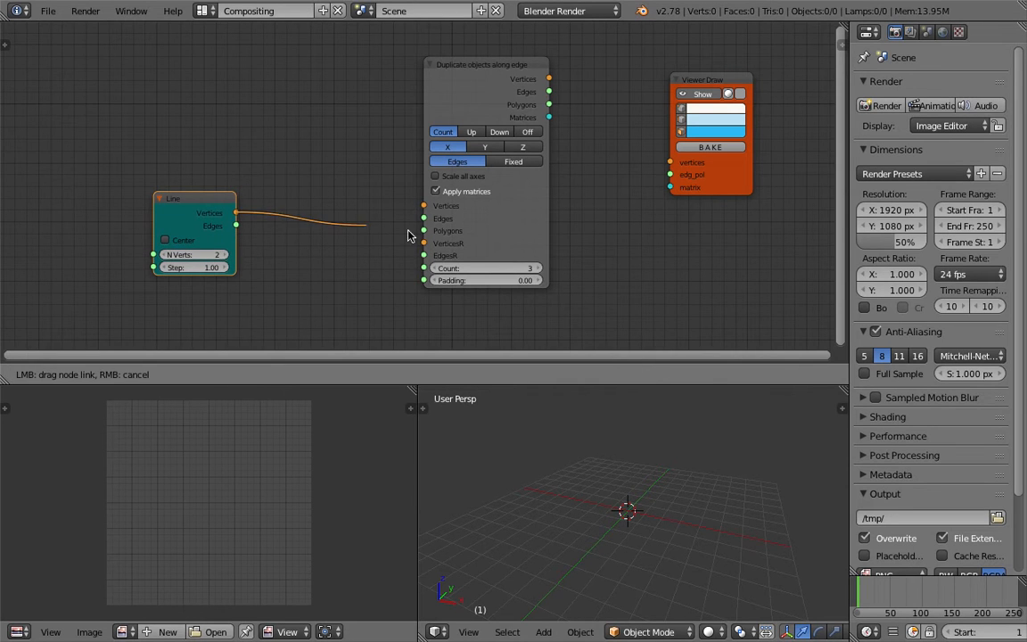
drag(425, 244, 267, 241)
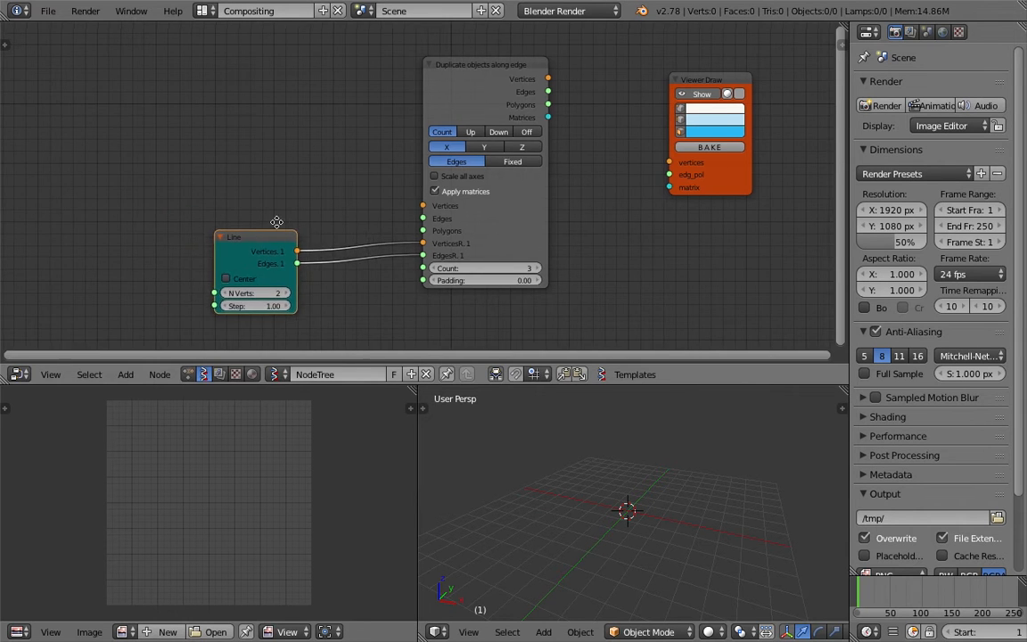
key(Home)
Duplicate the Viewer Draw node, place the copy below, and connect the Line's Vertices output to its vertices input
key(shift+d)
click(614, 340)
middle_drag(495, 271, 505, 218)
mouse_move(269, 183)
mouse_down()
mouse_move(565, 257)
mouse_move(607, 292)
mouse_up()
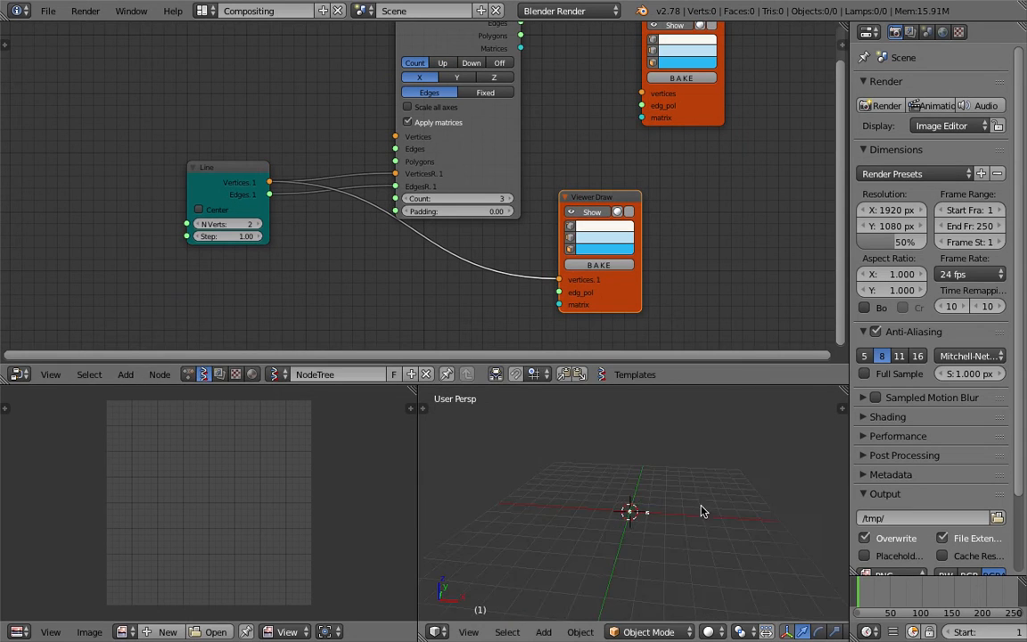
Set the Line node's N Verts to 6
click(256, 224)
click(256, 224)
click(256, 224)
mouse_move(649, 530)
middle_down()
mouse_move(663, 551)
mouse_move(647, 545)
middle_up()
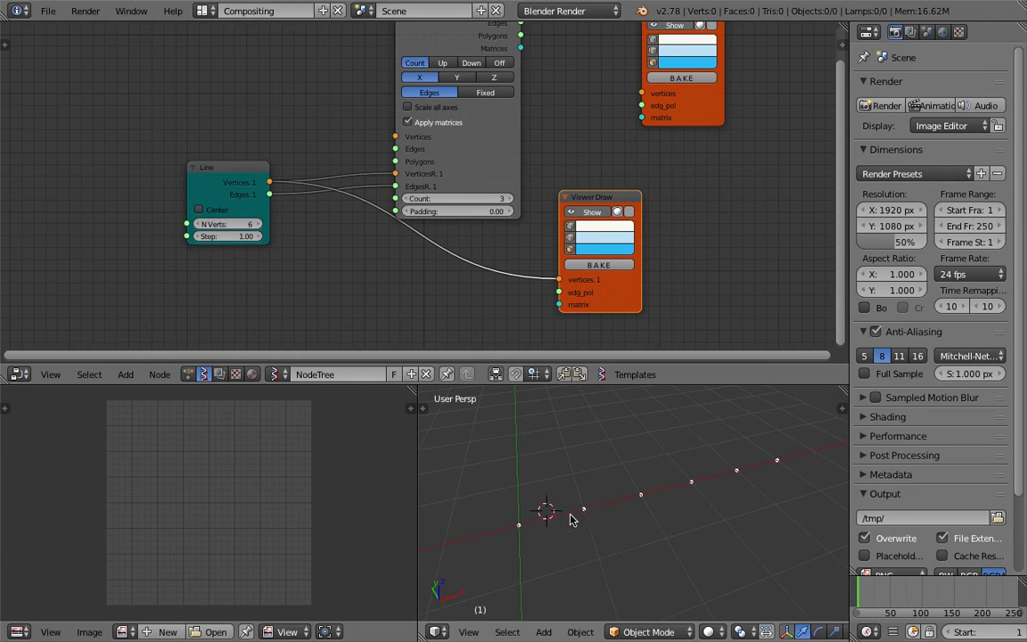
middle_drag(722, 523, 707, 498)
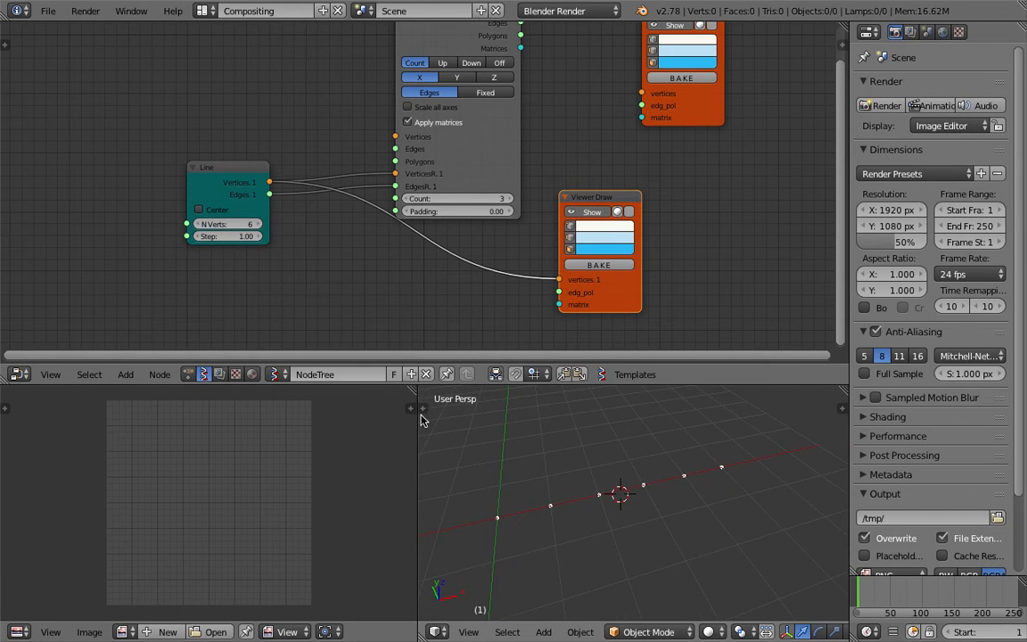
Merge the image editor area into the 3D view and save the file
drag(415, 391, 463, 444)
key(ctrl+s)
key(Return)
Add a Plane node above the Line node
middle_drag(116, 68, 142, 109)
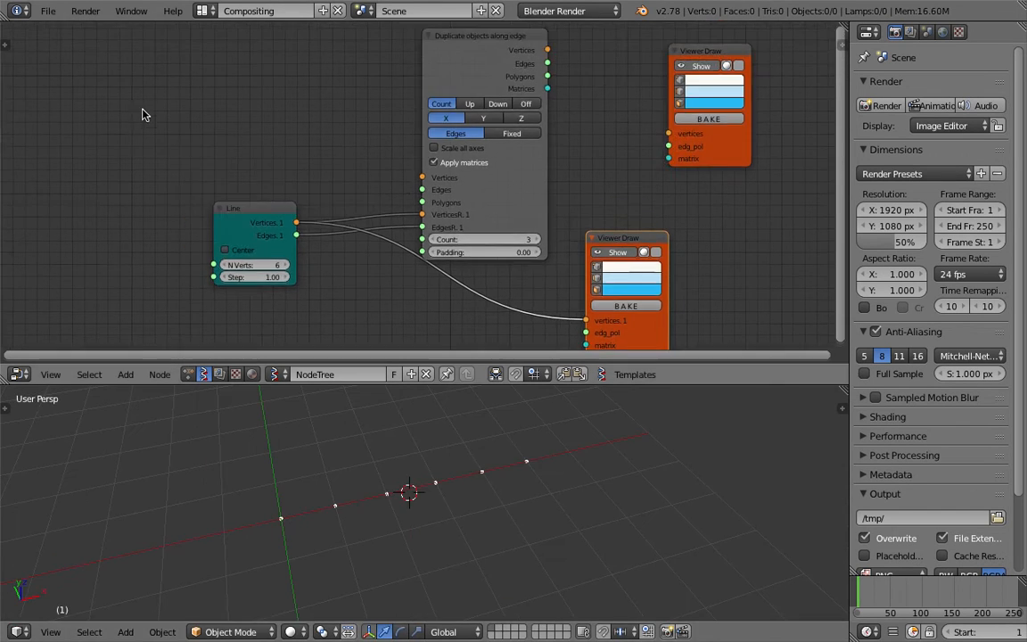
key(alt+space)
text(pla)
key(Return)
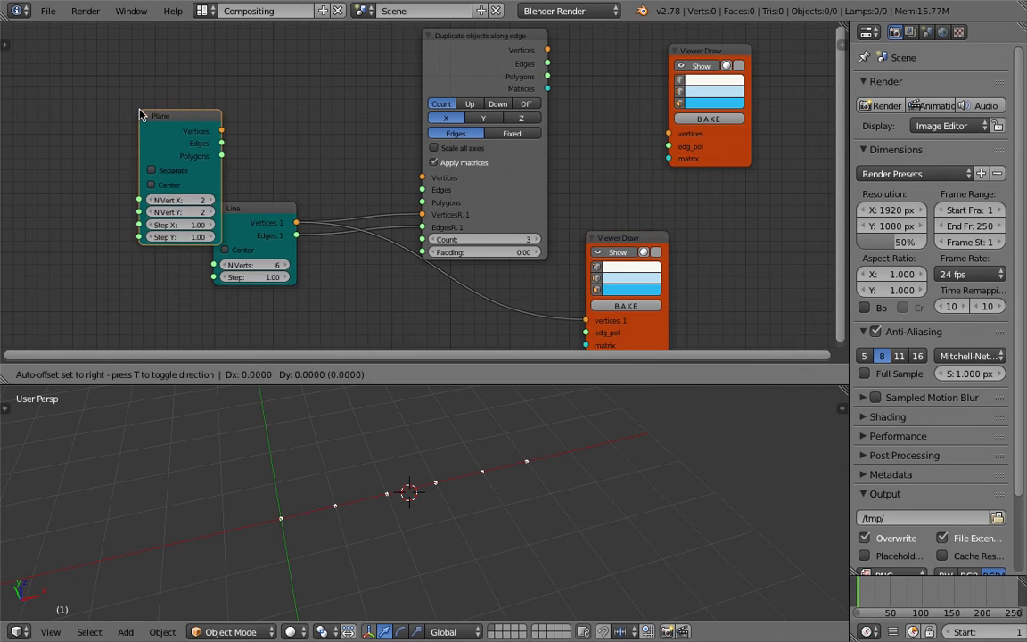
click(186, 51)
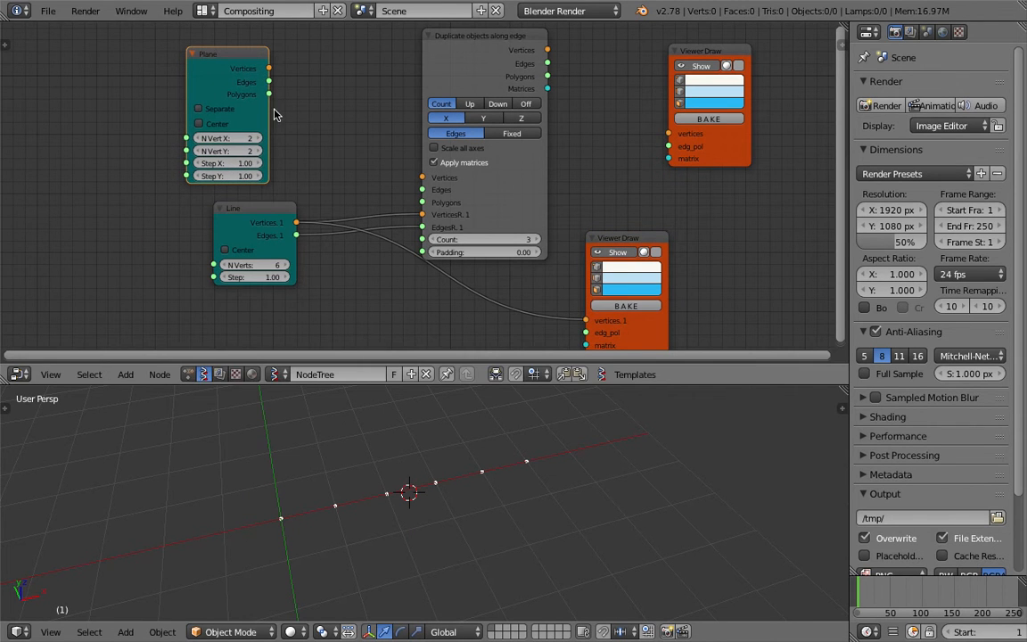
Connect the Plane's Vertices and Polygons outputs to the matching inputs of the Duplicate objects along edge node and save
drag(269, 69, 323, 113)
drag(423, 179, 422, 178)
drag(270, 94, 422, 202)
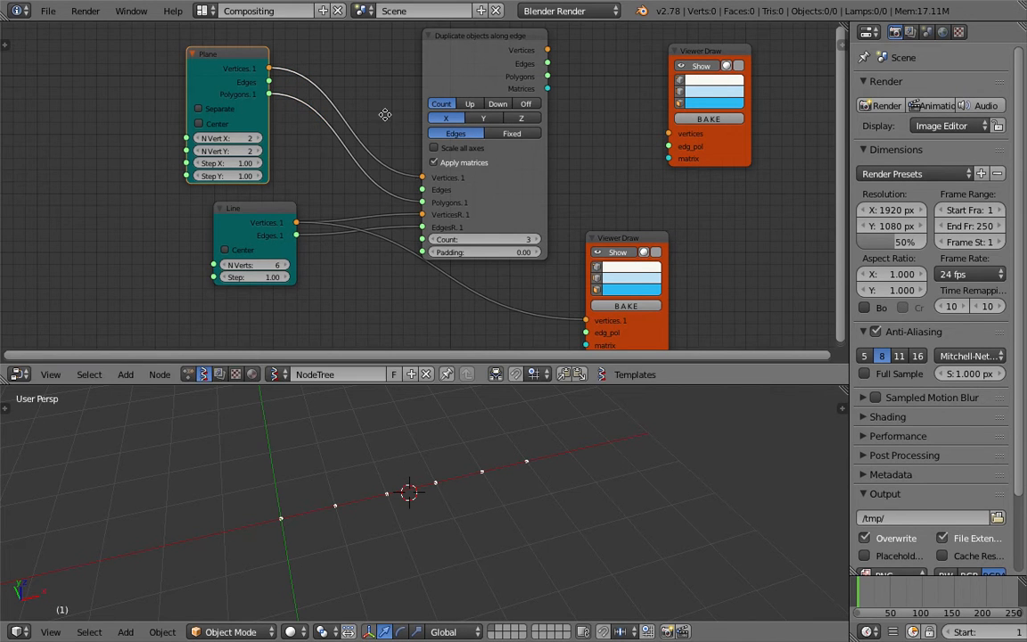
middle_drag(688, 246, 605, 243)
key(ctrl+s)
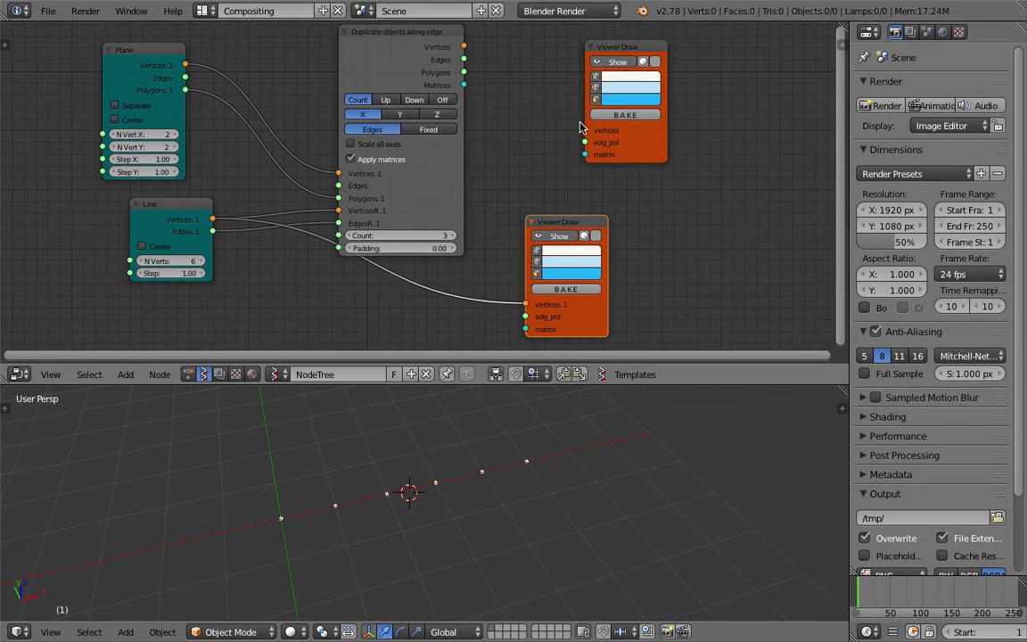
Connect the duplicate node's Vertices and Polygons outputs to the unconnected Viewer Draw's vertices and edg_pol inputs
mouse_move(466, 49)
mouse_down()
mouse_move(535, 125)
mouse_move(585, 130)
mouse_up()
drag(464, 73, 470, 78)
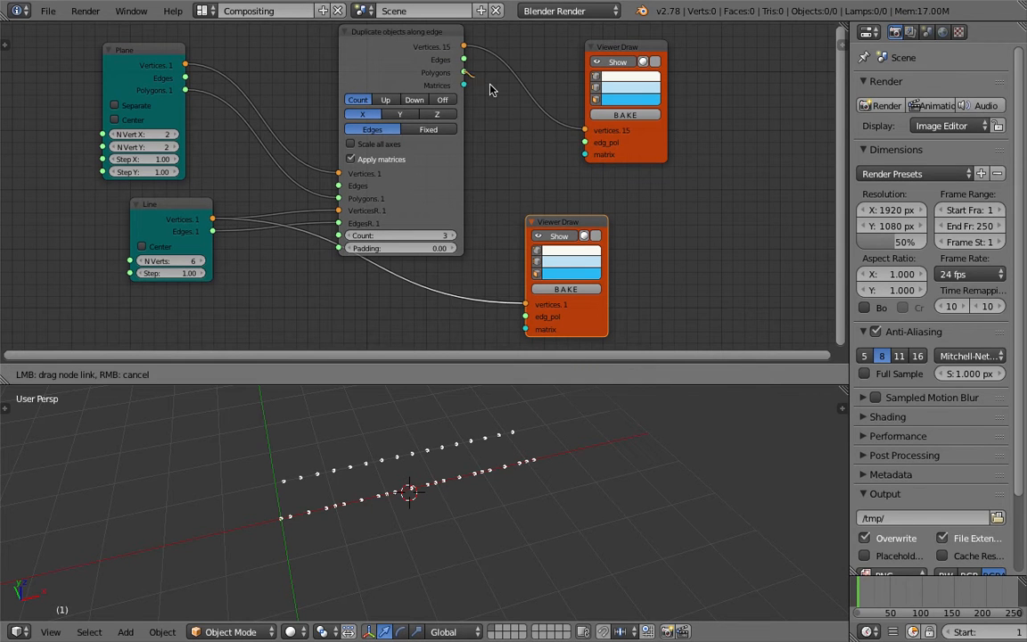
drag(581, 147, 585, 142)
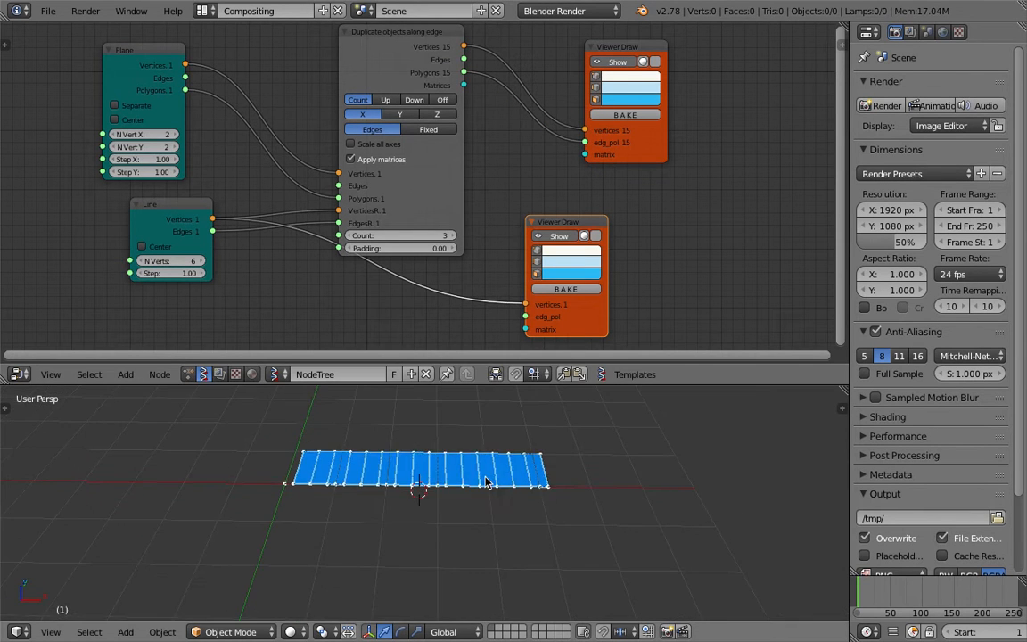
Set the Count of the Duplicate objects along edge node to 1
middle_drag(489, 482, 500, 489)
scroll(408, 445, up, 3)
mouse_move(408, 445)
middle_down()
mouse_move(409, 436)
mouse_move(428, 438)
middle_up()
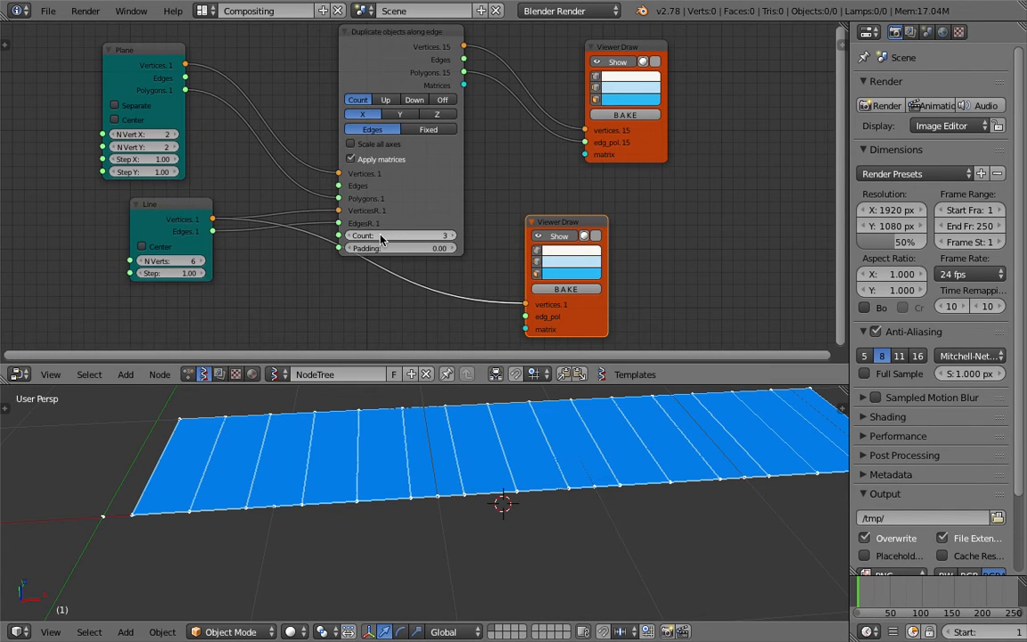
middle_drag(286, 449, 261, 443)
middle_drag(230, 540, 254, 450)
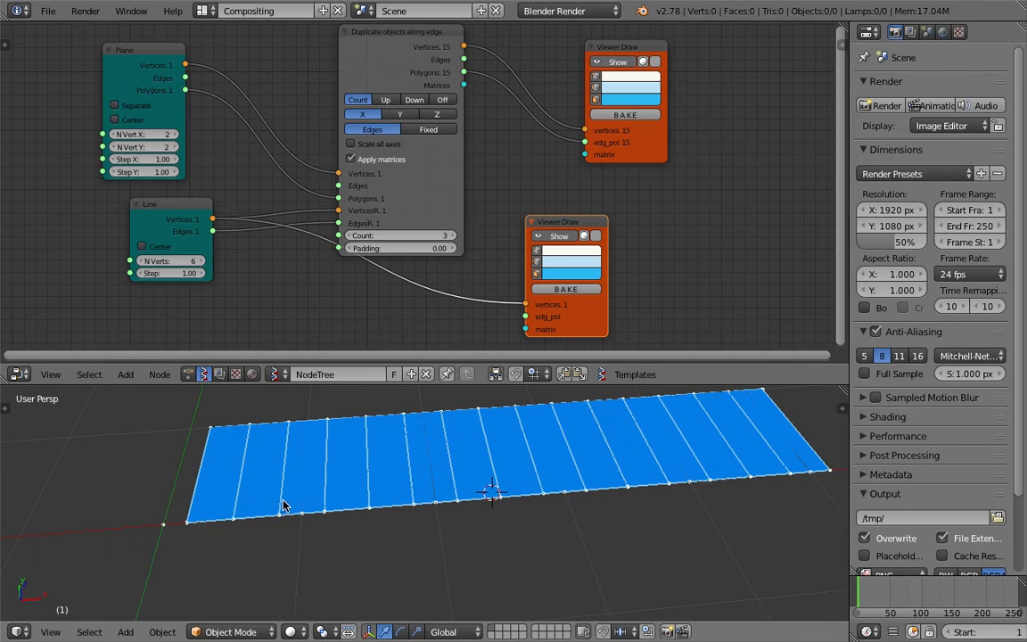
click(348, 236)
click(349, 236)
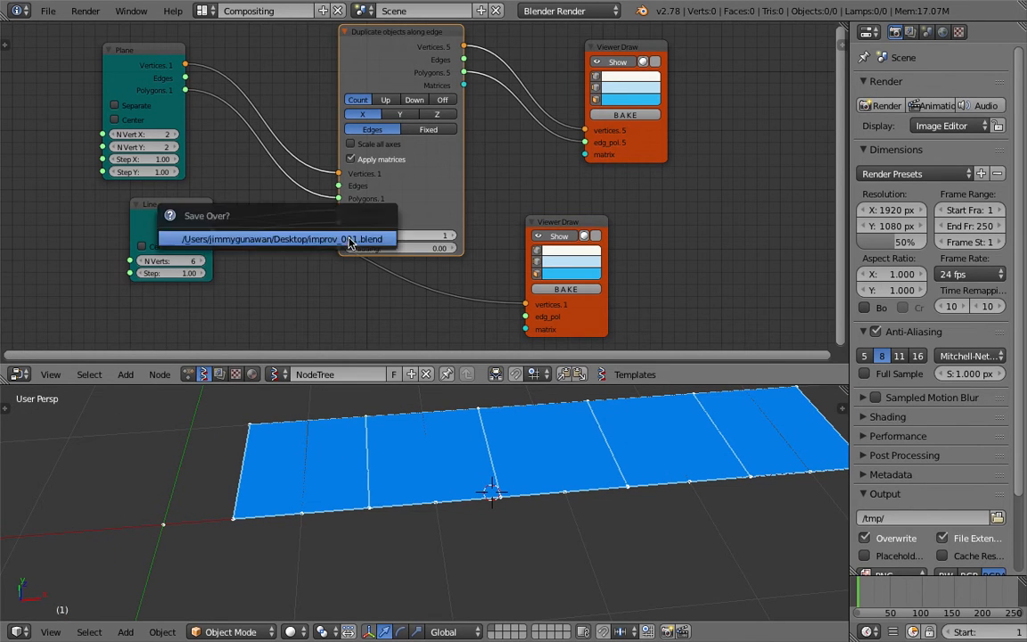
Enable Center on the Plane node and save the file
middle_drag(197, 169, 213, 187)
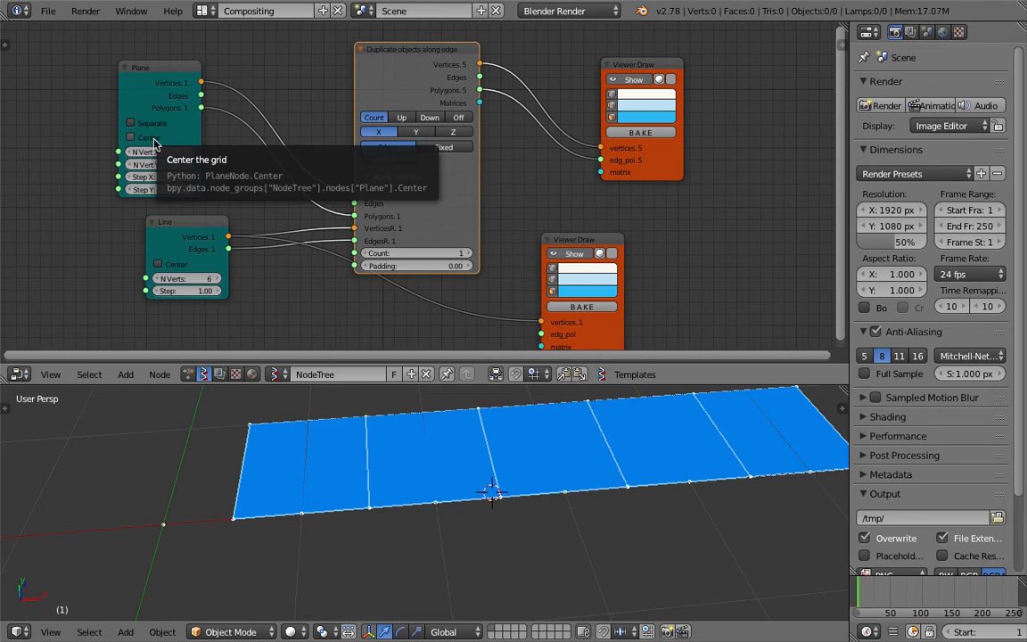
click(155, 143)
middle_drag(448, 446, 508, 497)
scroll(498, 499, down, 2)
key(ctrl+s)
click(475, 521)
Set the Plane node's Step X and Step Y to 0.88 and save the file
mouse_move(172, 178)
mouse_down()
mouse_move(134, 189)
mouse_move(162, 189)
mouse_up()
key(ctrl+s)
click(172, 178)
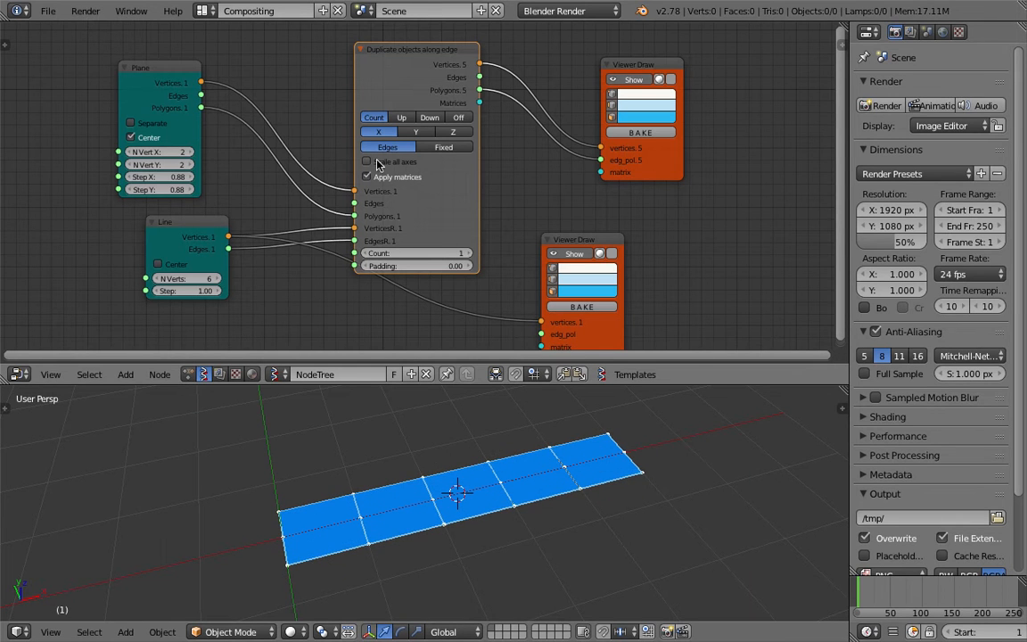
Enable Scale all axes on the Duplicate objects along edge node and set its Padding to 0.15
click(383, 164)
drag(439, 266, 453, 266)
click(523, 517)
mouse_move(542, 589)
middle_down()
mouse_move(532, 588)
mouse_move(593, 481)
mouse_move(577, 576)
mouse_move(516, 573)
mouse_move(381, 526)
middle_up()
middle_drag(373, 304, 351, 254)
Change the vertex colour of the Line's Viewer Draw node to bright green
click(564, 191)
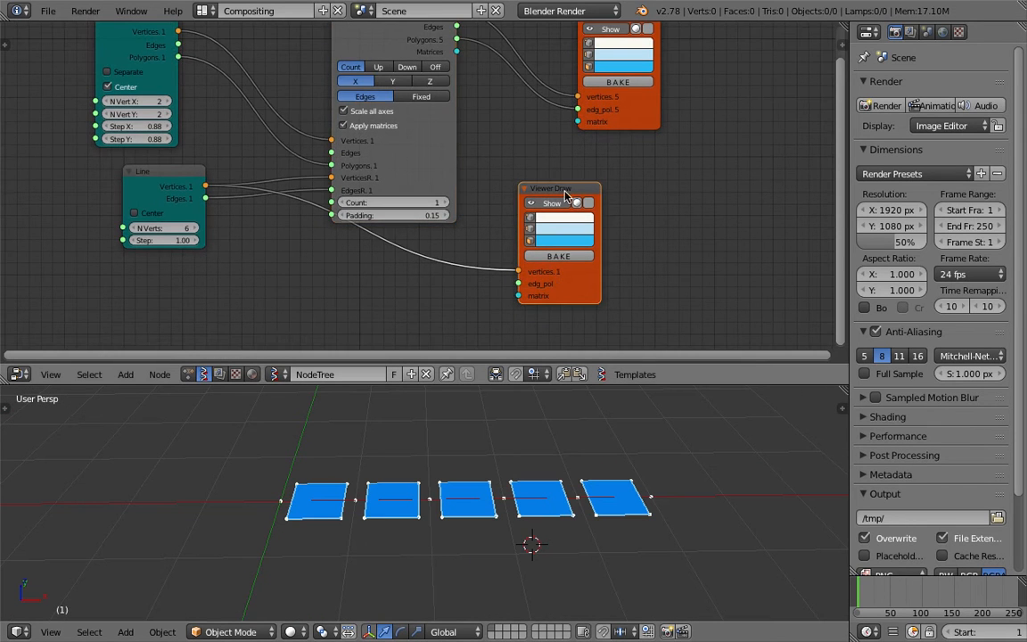
click(554, 220)
drag(576, 93, 552, 118)
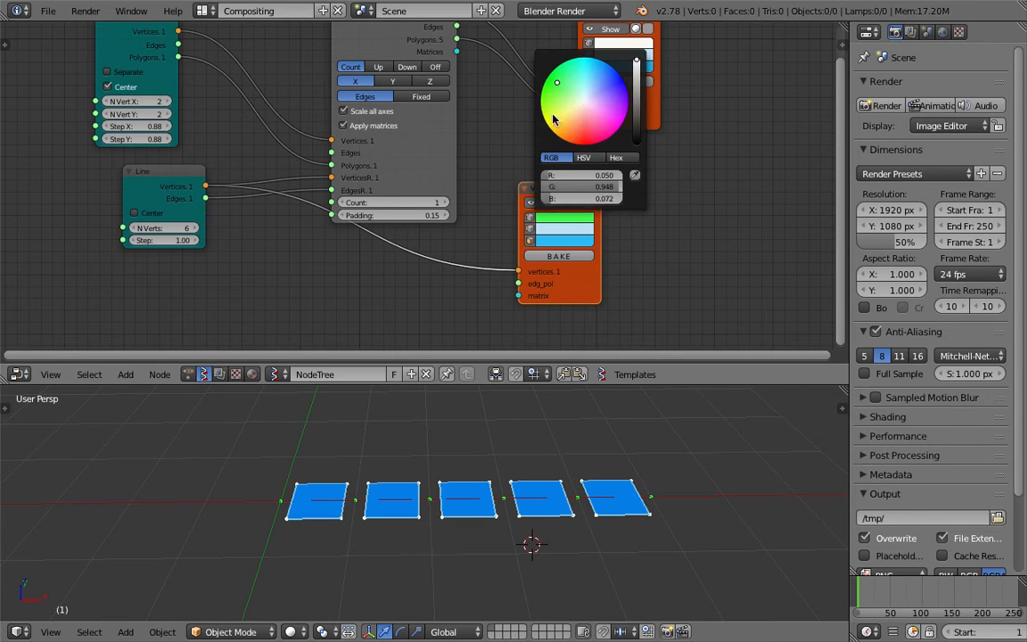
Increase the vertex size of the Line's Viewer Draw in its node properties and save the file
key(n)
drag(777, 189, 805, 189)
middle_drag(646, 441, 689, 495)
key(ctrl+s)
click(689, 495)
click(582, 553)
middle_drag(585, 555, 600, 493)
key(n)
key(ctrl+s)
Spread the two Viewer Draw nodes apart and connect the duplicate node's Matrices output to the upper viewer's matrix input
drag(646, 116, 790, 110)
middle_drag(693, 140, 681, 173)
drag(561, 225, 592, 260)
middle_drag(533, 208, 532, 193)
drag(443, 70, 709, 134)
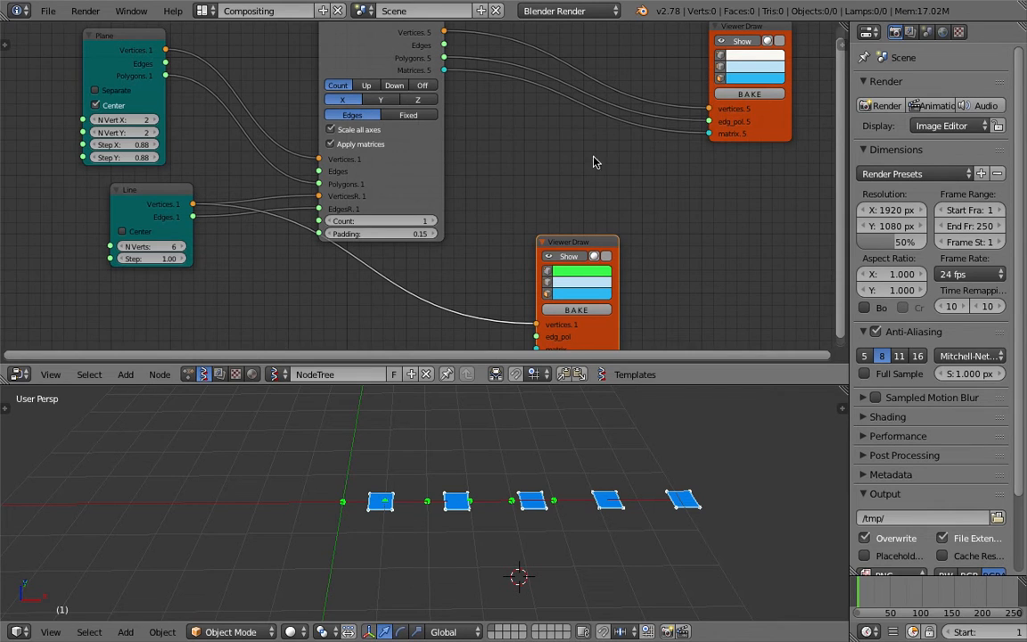
Toggle Apply matrices on the Duplicate objects along edge node to compare, and leave it off
middle_drag(549, 149, 540, 159)
click(361, 157)
click(361, 157)
click(361, 157)
middle_drag(756, 169, 744, 156)
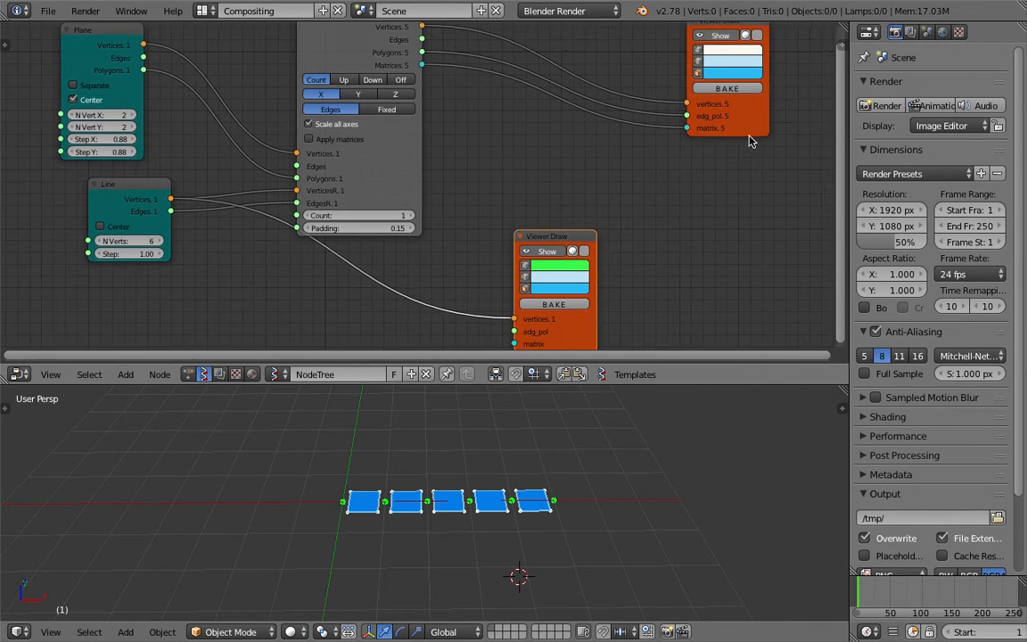
Insert a Matrix Deform node into the link between the duplicate node's Matrices output and the upper Viewer Draw
drag(738, 130, 775, 113)
middle_drag(574, 144, 534, 194)
key(shift+a)
click(533, 193)
text(matrix de)
key(Return)
click(528, 151)
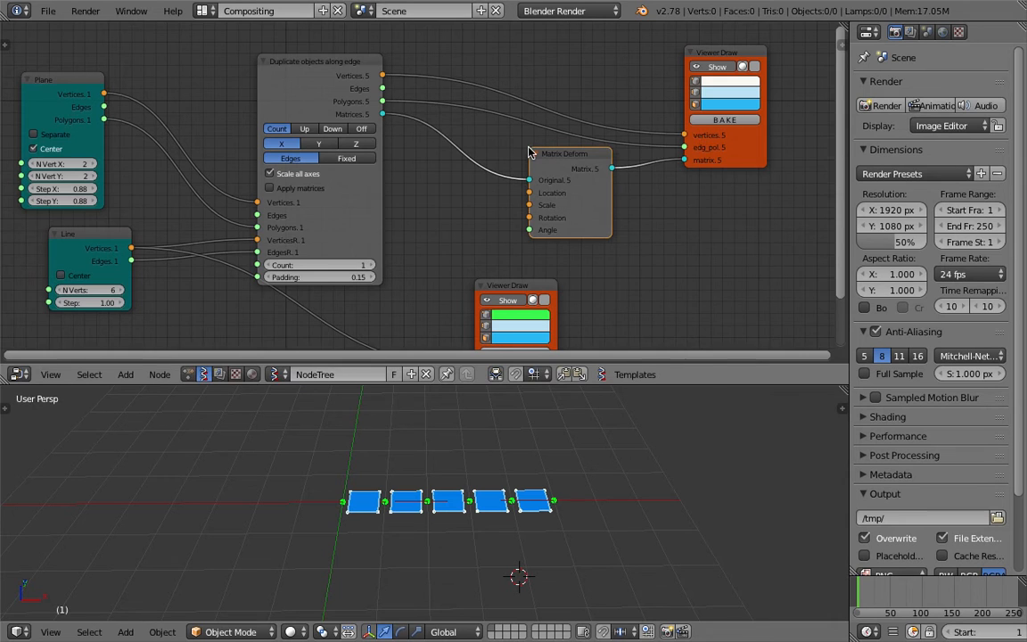
middle_drag(669, 190, 699, 169)
drag(635, 213, 654, 216)
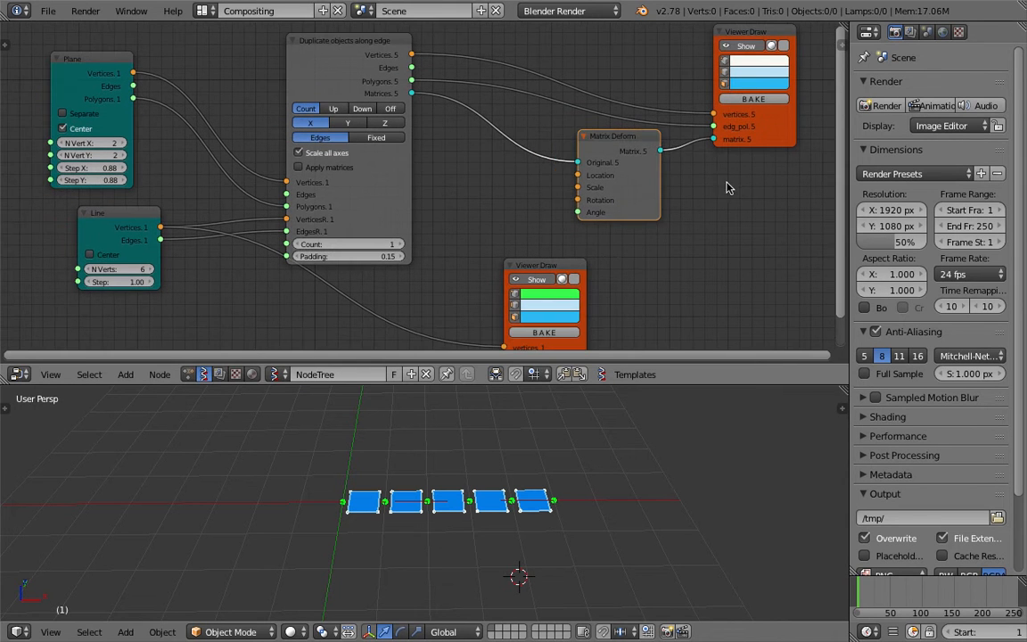
Add a Vector X | Y | Z node set to Z and connect its Vectors output to Matrix Deform's Rotation input
drag(770, 137, 799, 133)
scroll(586, 155, up, 1)
key(shift+a)
click(510, 172)
text(z)
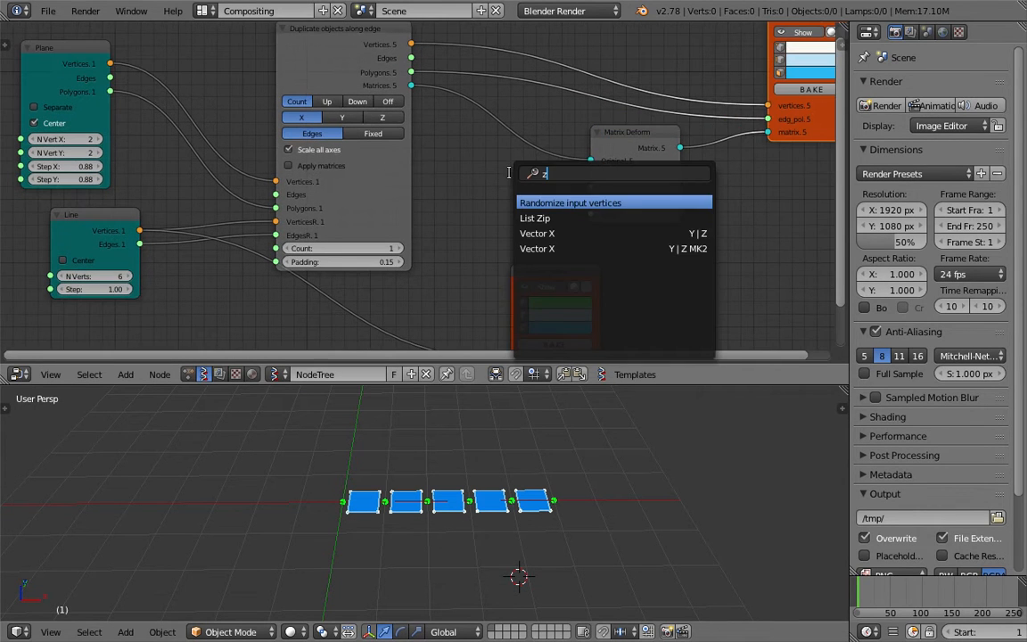
key(Return)
click(488, 192)
drag(547, 202, 590, 202)
Move the lower Viewer Draw node beneath the Duplicate objects along edge node and save over the existing file
key(g)
drag(465, 279, 355, 265)
drag(347, 203, 481, 197)
drag(555, 271, 406, 292)
middle_drag(524, 261, 528, 214)
key(ctrl+s)
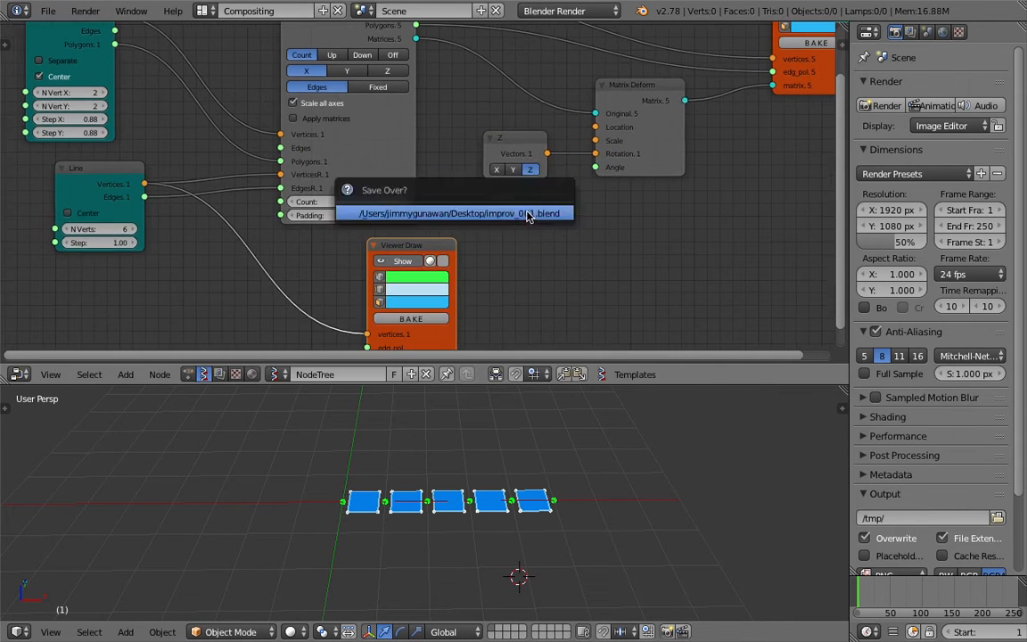
click(529, 214)
Add a Float node below the Vector axis node and connect its output to Matrix Deform's Angle input
key(shift+a)
click(528, 214)
text(fo)
key(BackSpace)
text(loat)
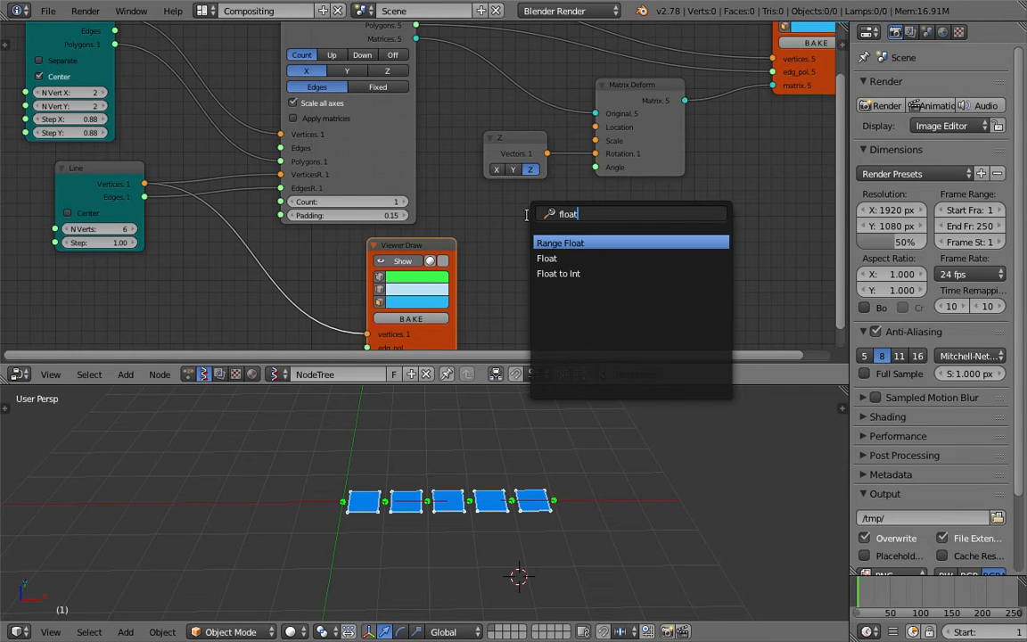
click(546, 258)
click(545, 234)
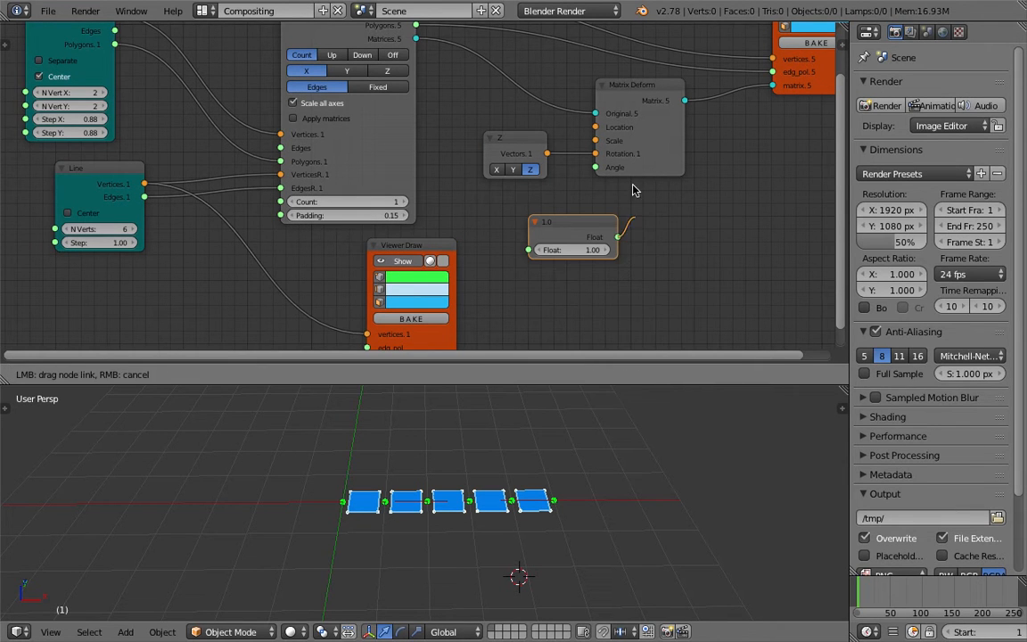
drag(602, 170, 597, 167)
Raise the Float value to about 22.39 and switch the rotation axis node to X
mouse_move(570, 250)
mouse_down()
mouse_move(606, 250)
mouse_move(567, 250)
mouse_up()
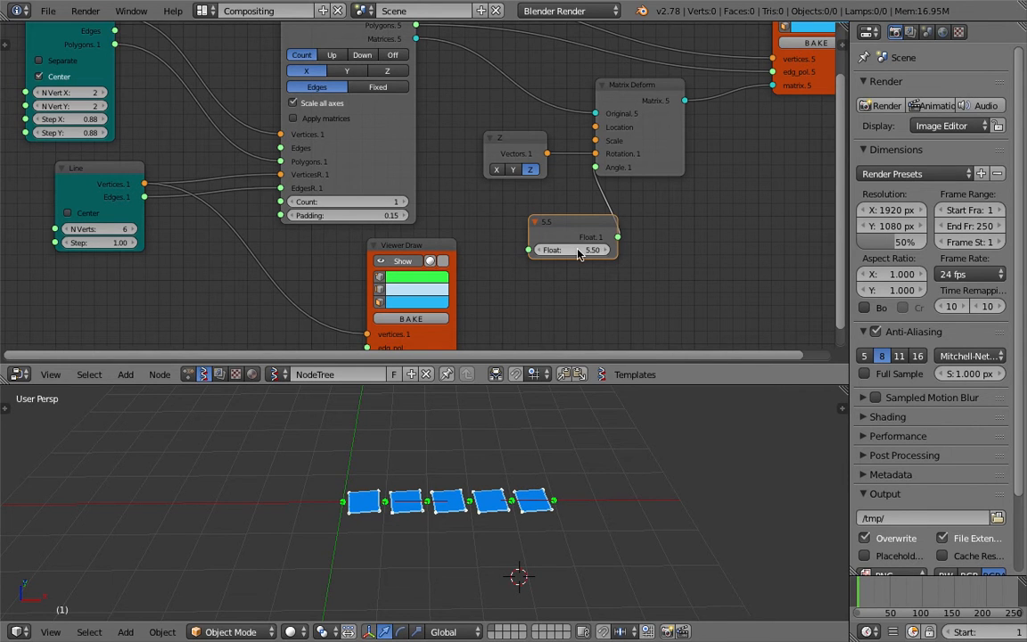
middle_drag(406, 520, 409, 519)
click(513, 169)
click(497, 169)
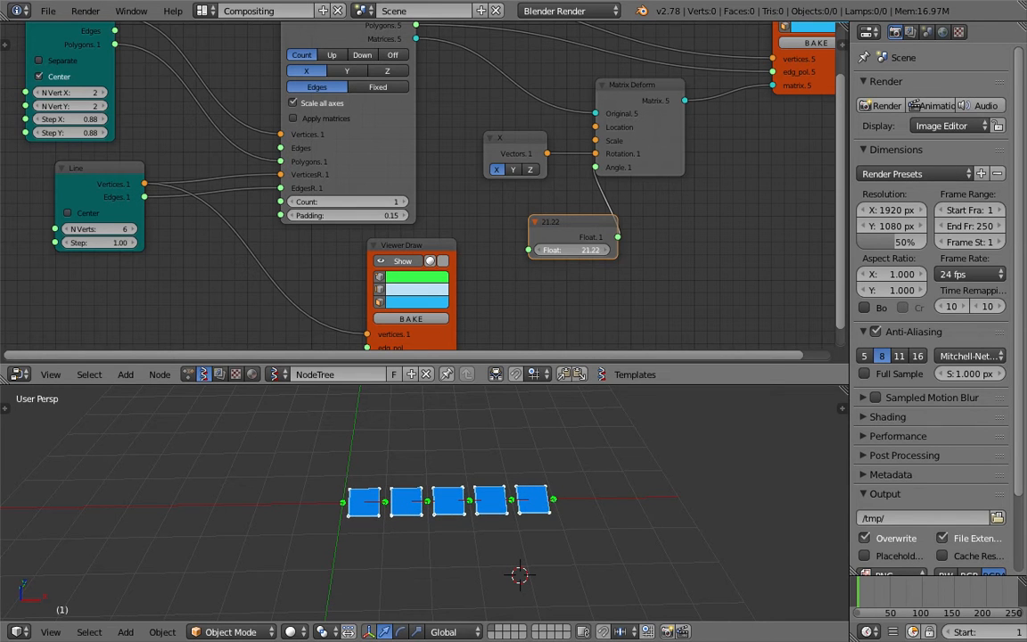
Spread the Matrix Deform, X and Float nodes apart and shift the lower Viewer Draw under the duplicate node
middle_drag(816, 117, 620, 127)
drag(621, 93, 740, 68)
drag(468, 102, 631, 95)
drag(347, 241, 428, 212)
middle_drag(271, 306, 317, 279)
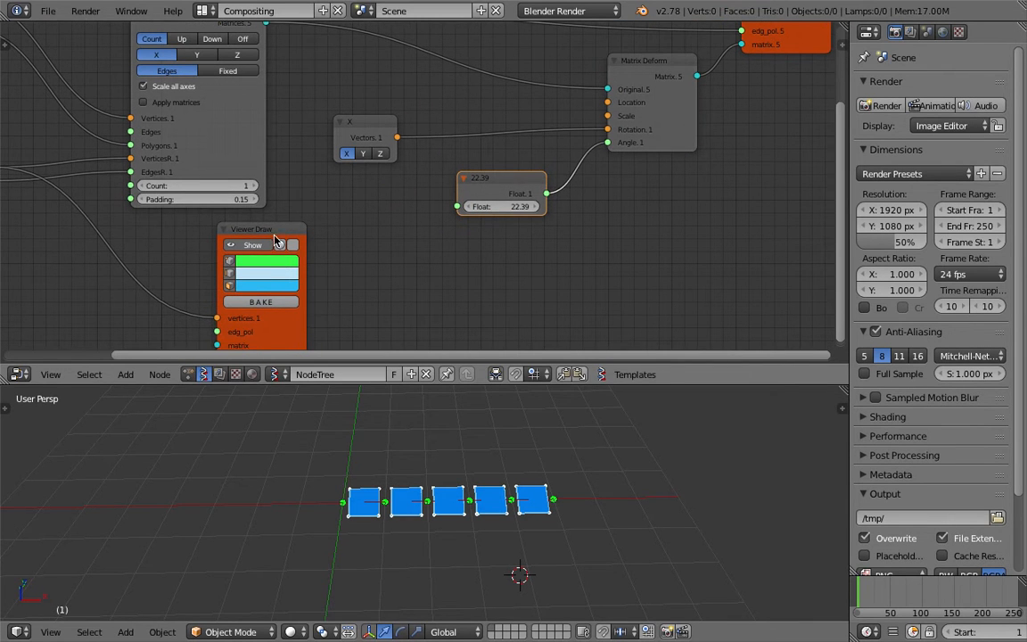
drag(252, 231, 178, 224)
middle_drag(449, 521, 537, 484)
Add a Range Float node in Count mode, feed it into the Float node and raise its stop to about 36.22
scroll(472, 236, up, 3)
key(shift+a)
click(430, 236)
text(range f)
key(Return)
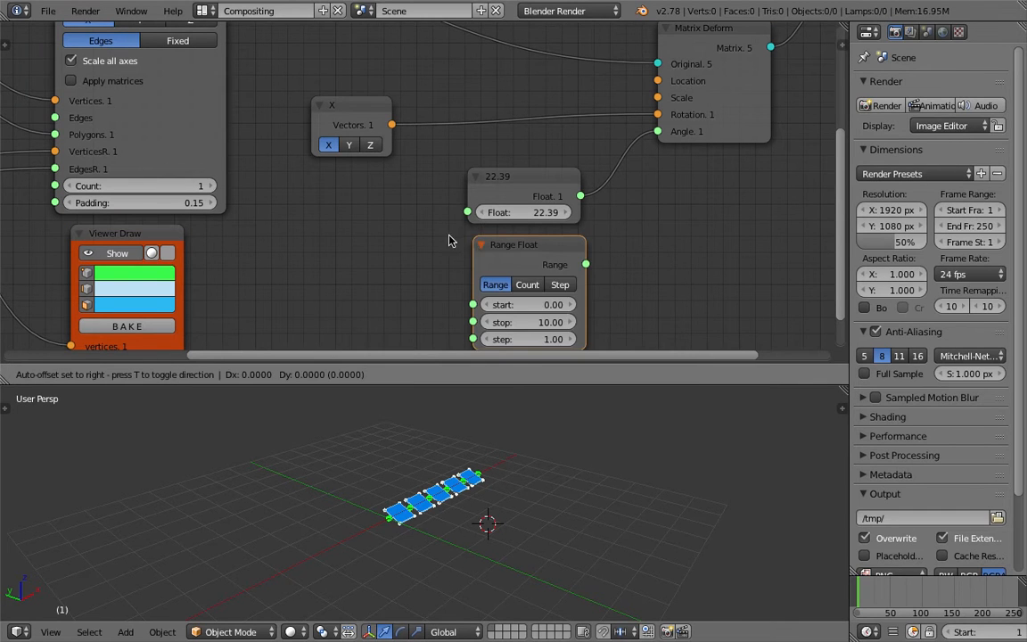
click(382, 241)
drag(374, 208, 309, 199)
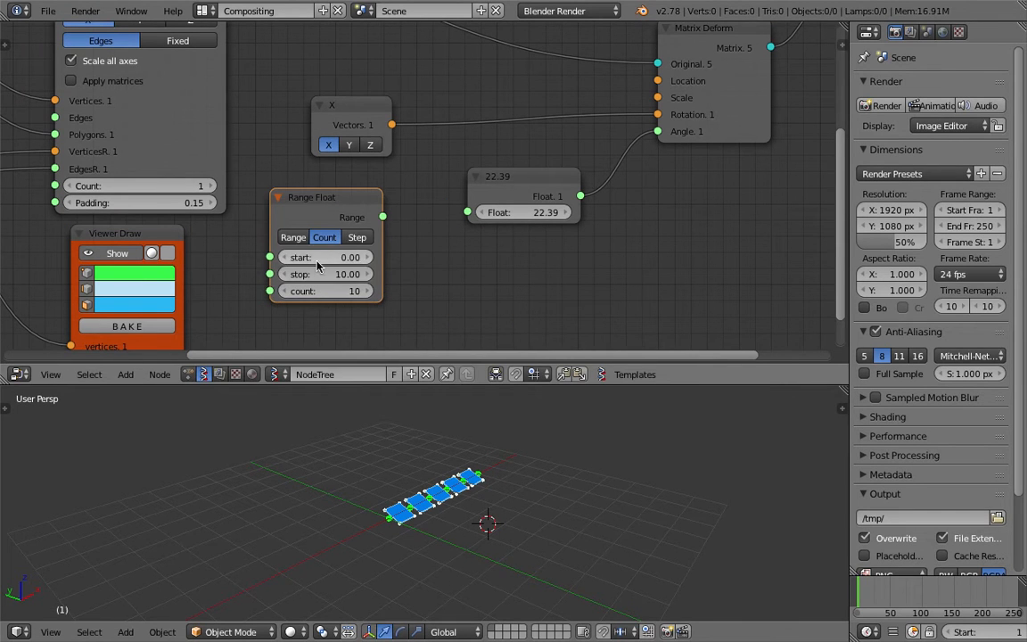
drag(382, 217, 468, 212)
drag(326, 280, 348, 273)
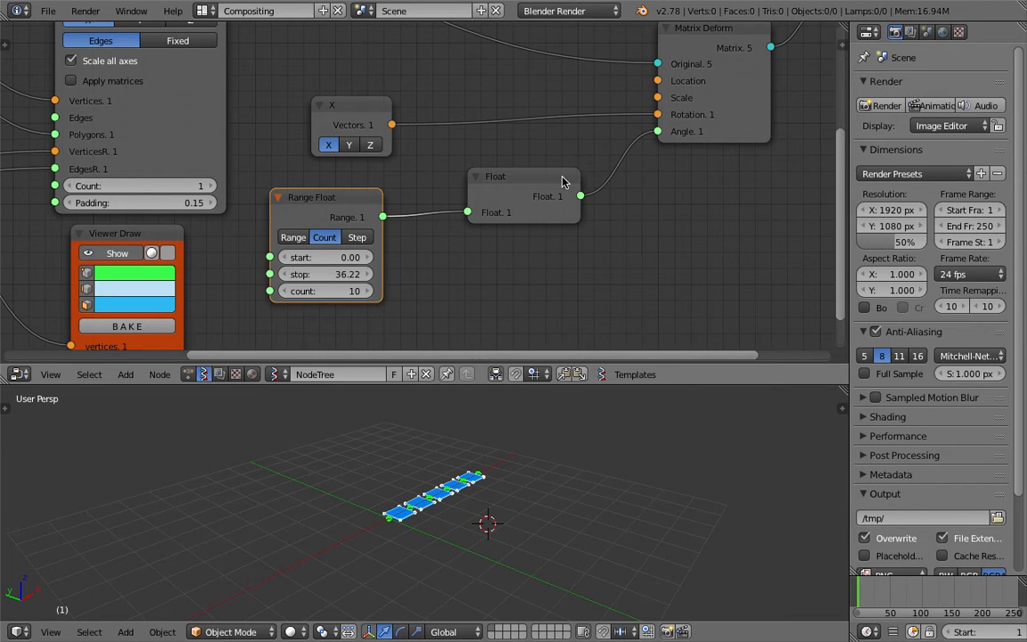
Connect Range Float directly to Matrix Deform's Angle input, delete the Float node and save the file
drag(540, 190, 564, 182)
drag(385, 216, 656, 133)
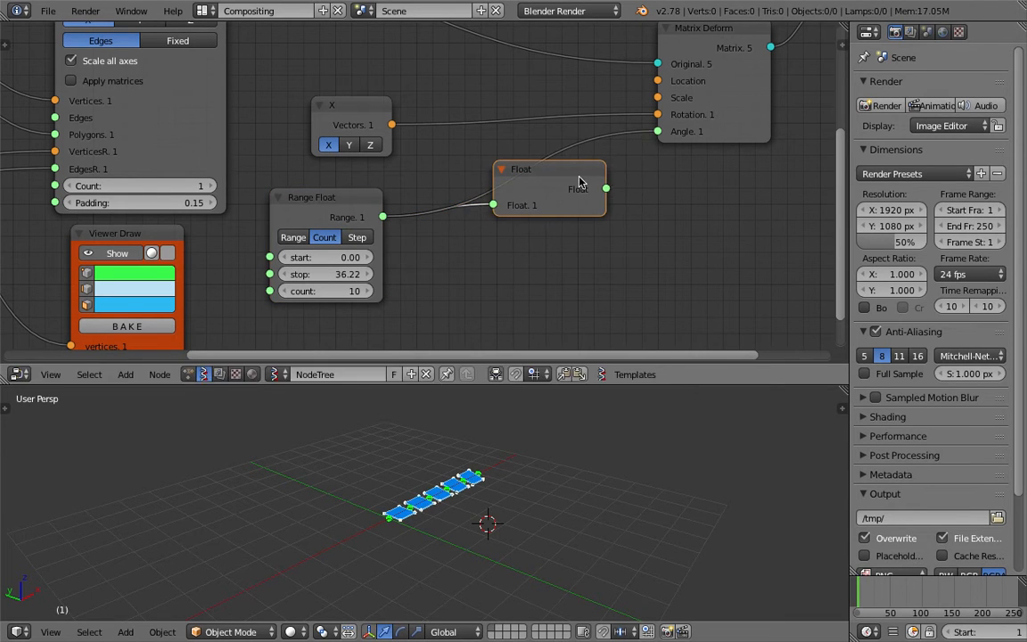
drag(577, 172, 594, 231)
key(x)
key(ctrl+s)
click(576, 240)
Adjust Range Float's stop value to about 160.30 to twist the planes progressively
drag(327, 274, 379, 273)
middle_drag(161, 235, 386, 201)
drag(571, 242, 565, 241)
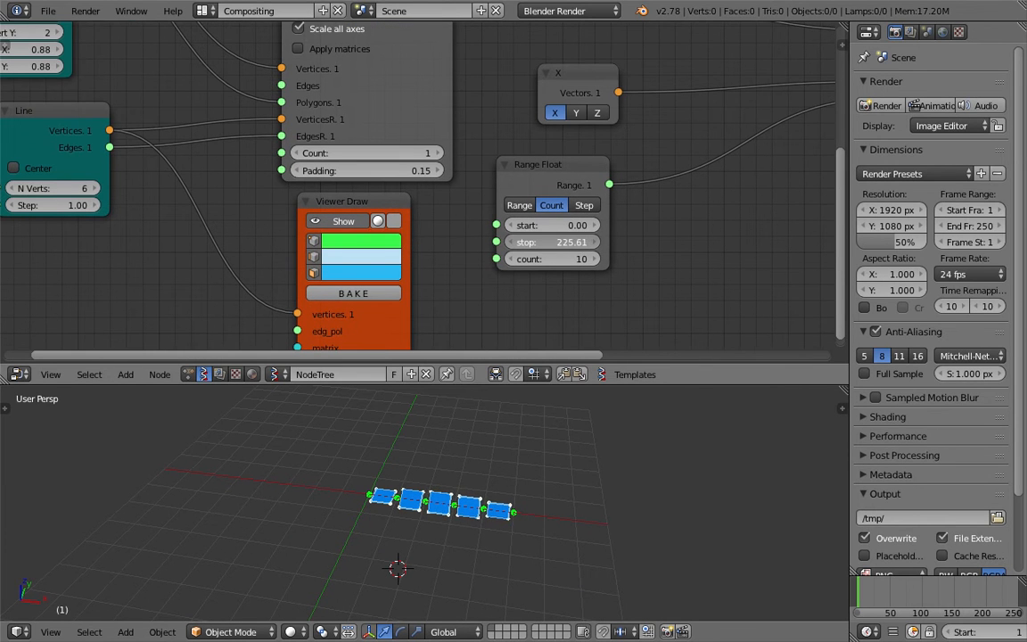
drag(384, 239, 381, 239)
Set the Line node's N Verts to 49 and its Step to about 0.76
middle_drag(435, 266, 502, 248)
scroll(448, 226, down, 2)
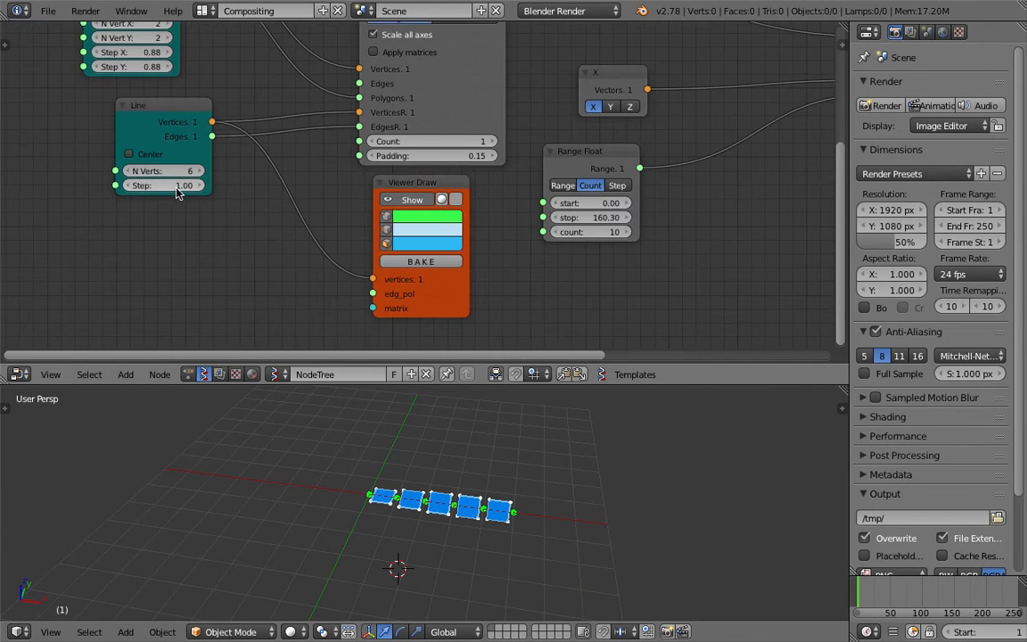
mouse_move(178, 185)
mouse_down()
mouse_move(169, 170)
mouse_move(181, 184)
mouse_up()
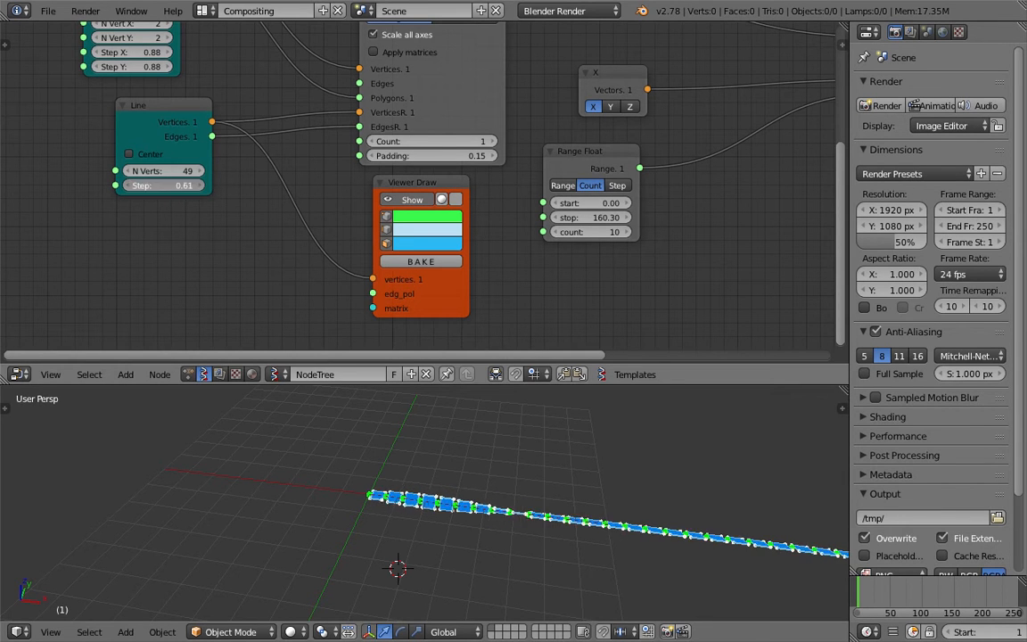
middle_drag(541, 489, 450, 539)
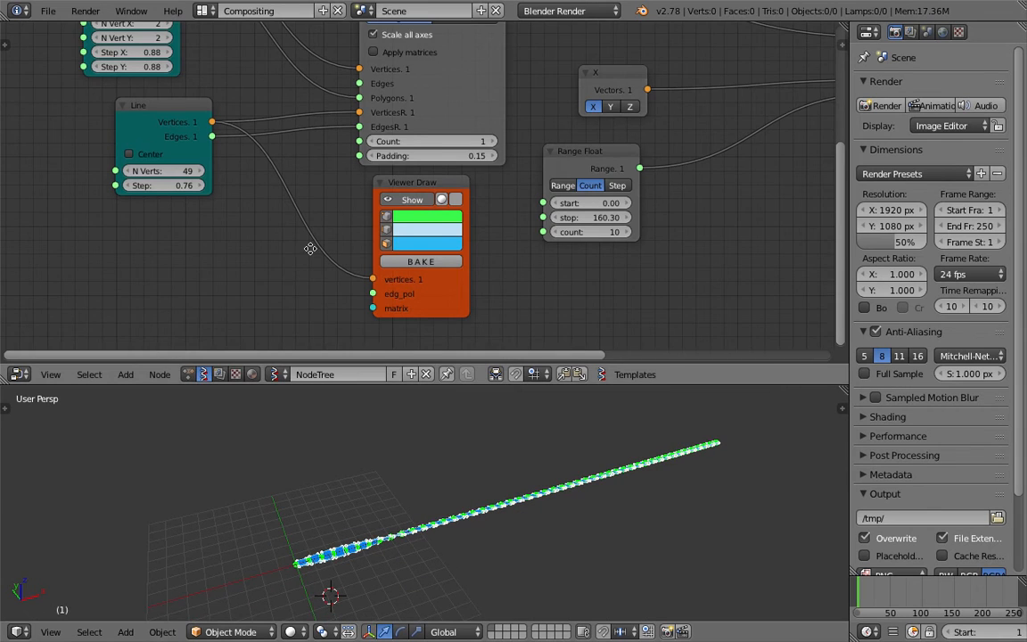
Add an Int node and place it below the Line node
middle_drag(309, 247, 333, 236)
key(shift+a)
click(267, 255)
text(rang)
key(ctrl+a)
text(ing)
key(BackSpace)
text(t)
key(Down)
key(Down)
key(Down)
key(Return)
click(93, 240)
Connect the Int node to Line's N Verts and Range Float's count, and set its value to 50
drag(200, 259, 565, 221)
drag(149, 275, 189, 274)
middle_drag(402, 486, 383, 510)
Set Range Float's stop to 720 and save the file
click(623, 206)
text(720)
key(Return)
middle_drag(493, 527, 587, 520)
key(ctrl+s)
click(587, 521)
Hide the lower Viewer Draw's display and turn off vertex display in the upper Viewer Draw
middle_drag(633, 160, 594, 210)
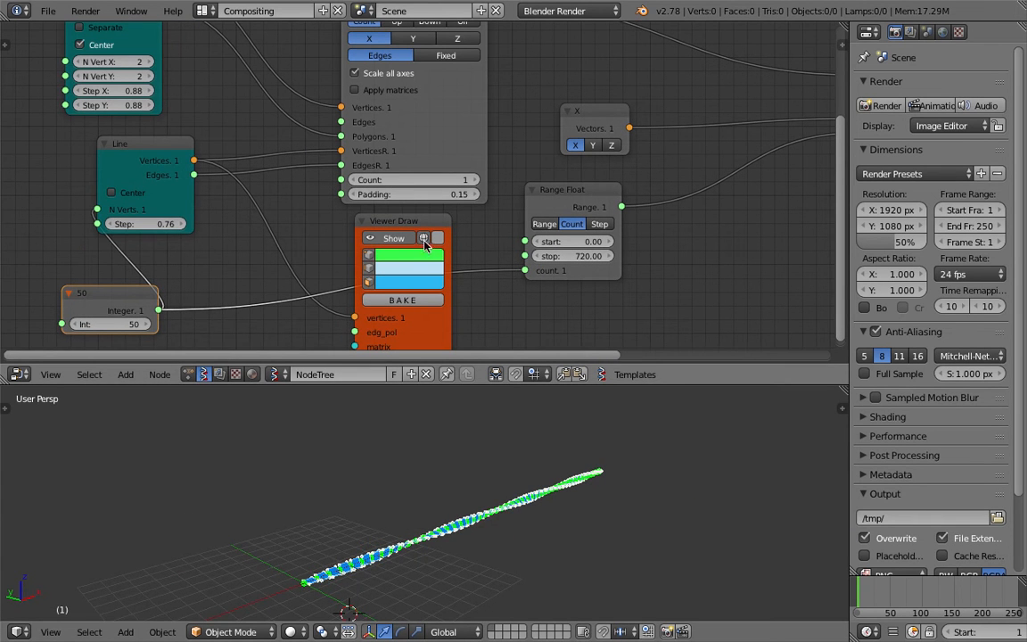
middle_drag(412, 419, 372, 519)
middle_drag(807, 175, 610, 215)
scroll(610, 216, down, 3)
middle_drag(691, 30, 640, 76)
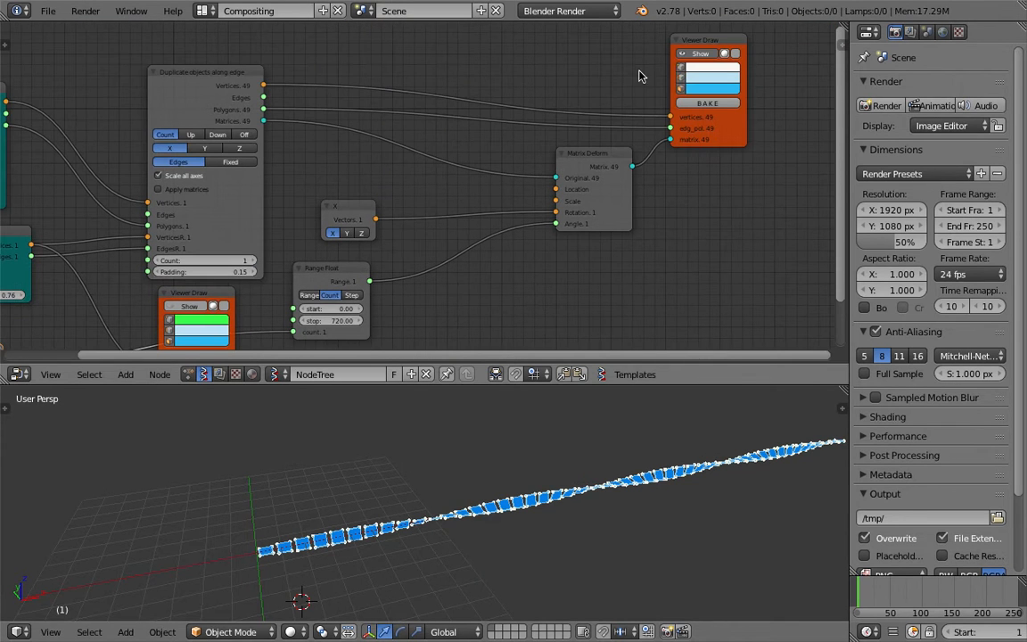
click(679, 67)
click(503, 540)
middle_drag(504, 540, 426, 530)
Try a Scale node on the Vertices link between Plane and the duplicate node, and delete it again
mouse_move(214, 134)
middle_down()
mouse_move(417, 181)
mouse_move(430, 159)
middle_up()
drag(216, 106, 161, 93)
middle_drag(538, 488, 583, 499)
scroll(272, 103, up, 1)
key(space)
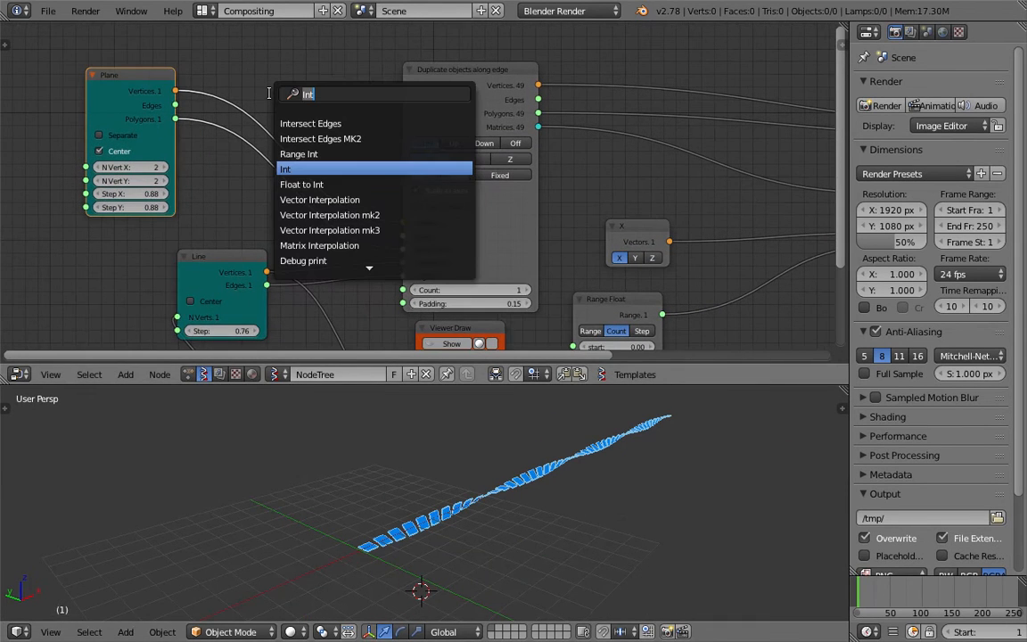
text(scale)
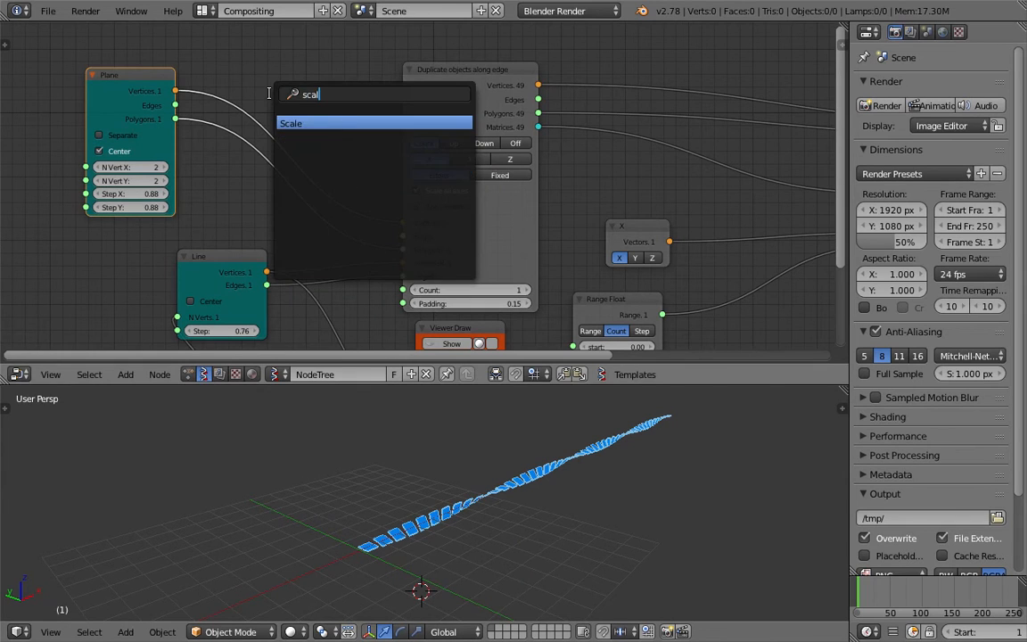
key(Return)
click(264, 79)
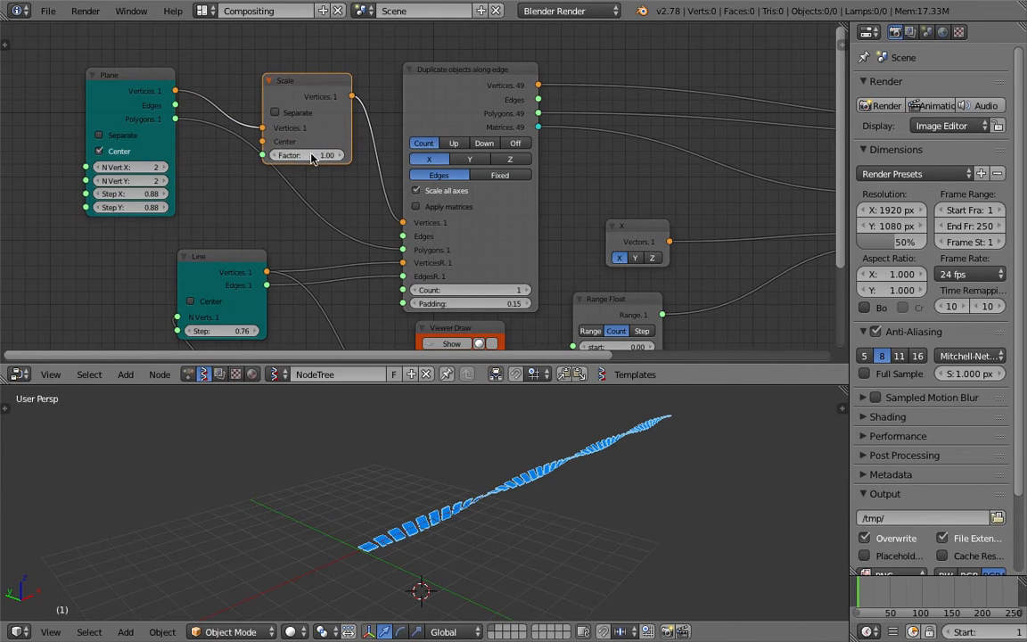
middle_drag(283, 99, 295, 156)
key(x)
drag(187, 145, 406, 274)
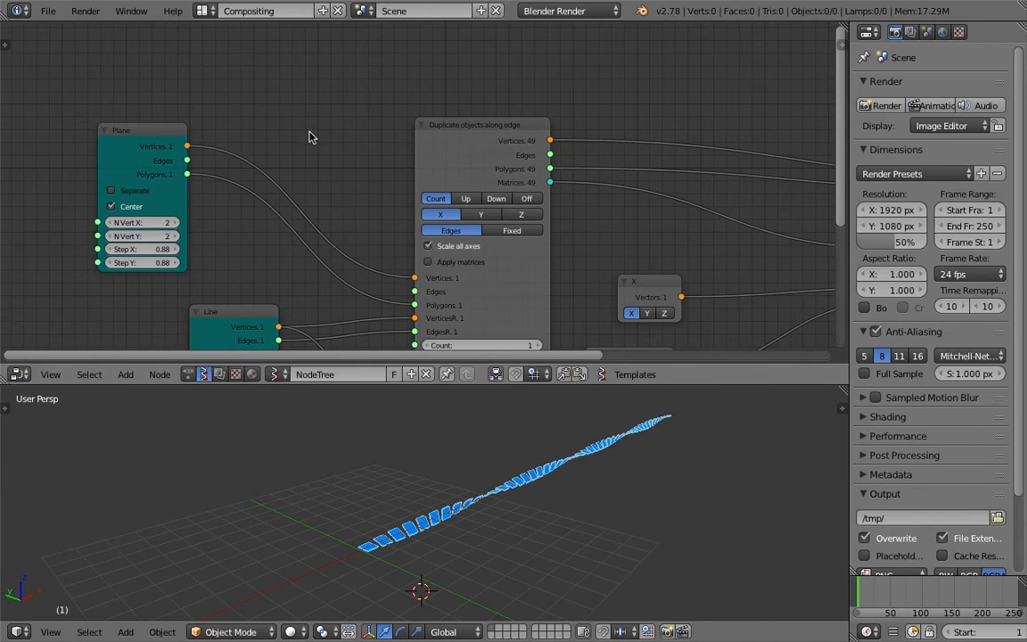
Add a Vector in node and connect its Vectors output to Matrix Deform's Scale input
middle_drag(516, 226, 298, 195)
middle_drag(535, 197, 299, 201)
drag(479, 185, 490, 171)
drag(614, 176, 745, 161)
drag(459, 235, 547, 239)
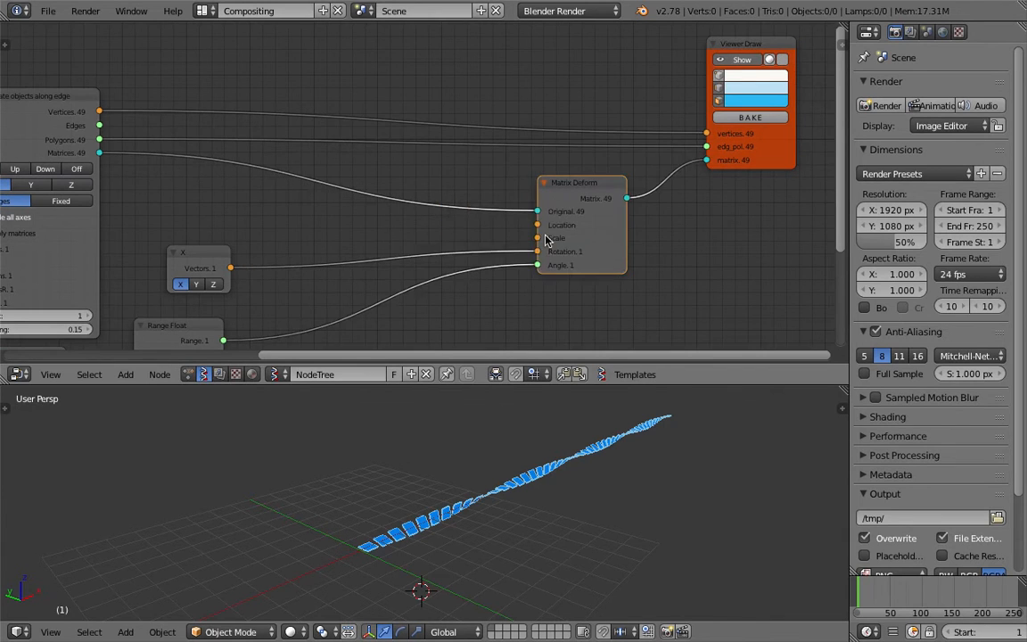
middle_drag(485, 315, 499, 277)
key(alt+space)
text(vec)
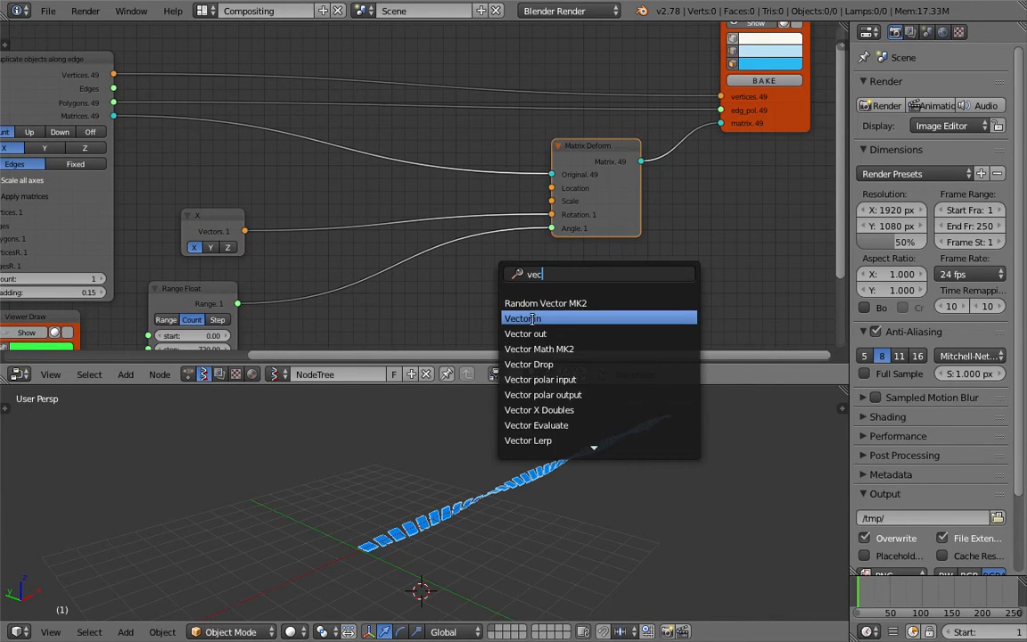
click(533, 322)
drag(532, 296, 535, 297)
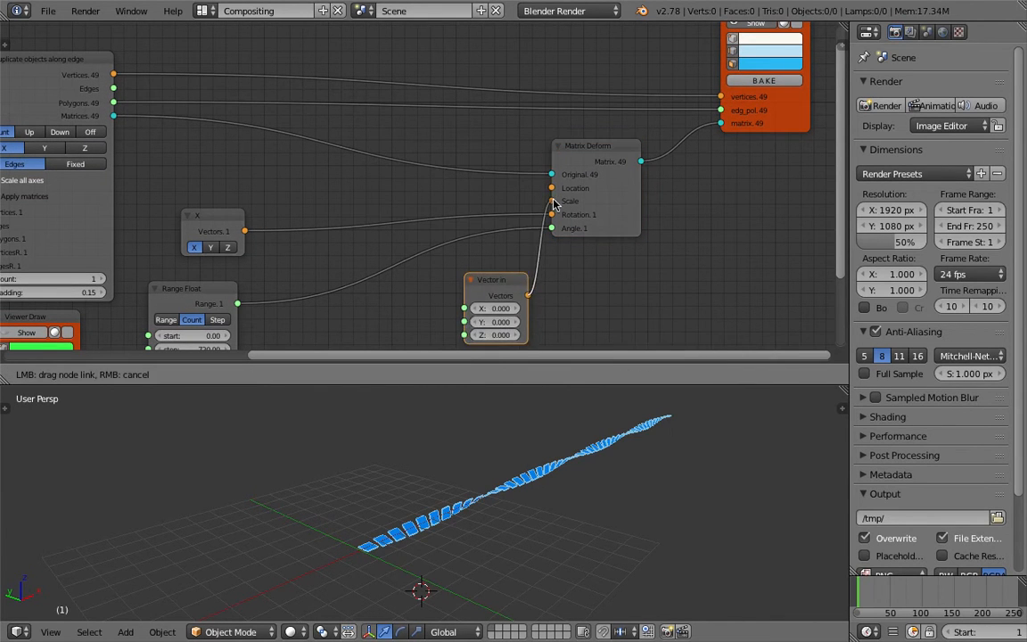
drag(553, 203, 552, 201)
Set the Vector in node's X and Z to 1 and its Y to about 4.84
text(1)
key(Return)
drag(499, 308, 570, 321)
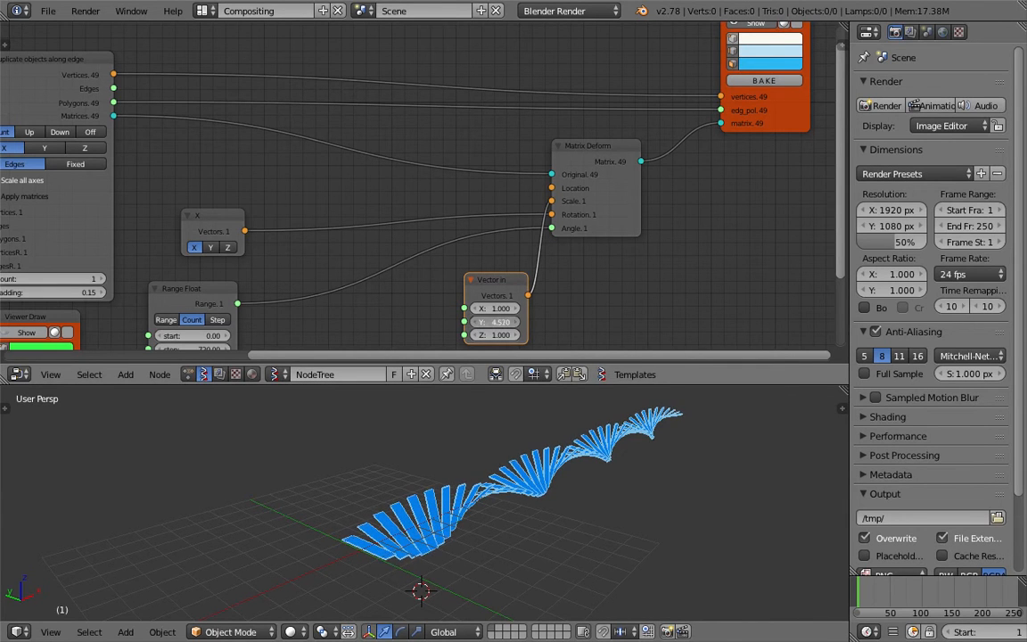
drag(499, 321, 489, 322)
mouse_move(511, 553)
middle_down()
mouse_move(401, 532)
mouse_move(550, 542)
mouse_move(705, 494)
mouse_move(562, 526)
mouse_move(440, 526)
mouse_move(266, 509)
mouse_move(254, 489)
mouse_move(380, 528)
middle_up()
Widen the Duplicate objects along edge node slightly
scroll(178, 143, down, 3)
middle_drag(161, 134, 431, 113)
scroll(281, 148, up, 3)
scroll(431, 113, up, 1)
middle_drag(262, 177, 272, 181)
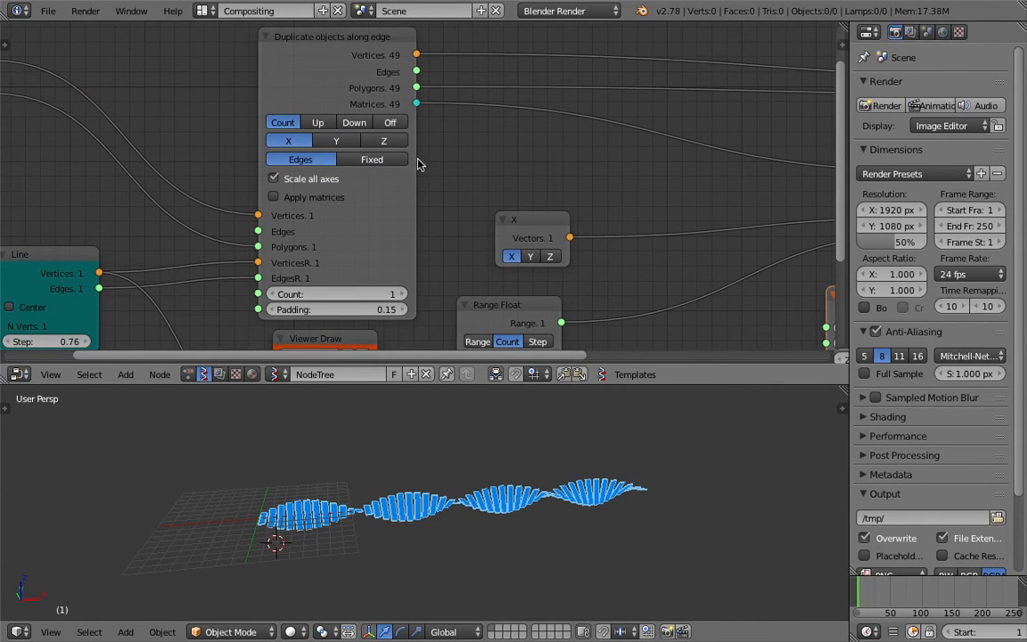
drag(414, 159, 434, 159)
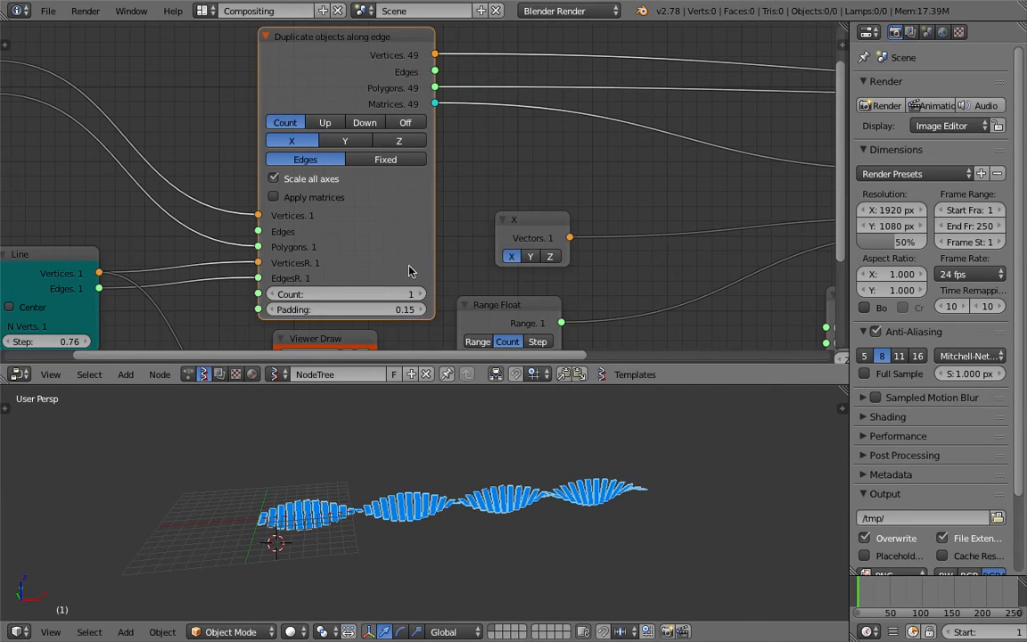
Compare the result with Apply matrices on and off, leave it off, and save the file
scroll(409, 271, down, 1)
scroll(366, 160, down, 1)
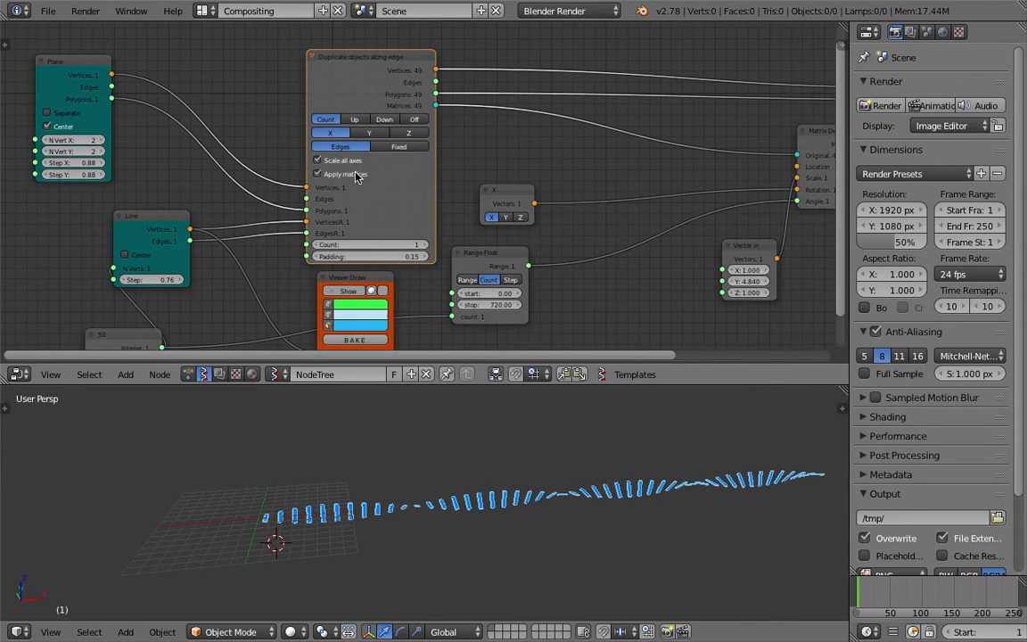
key(ctrl+s)
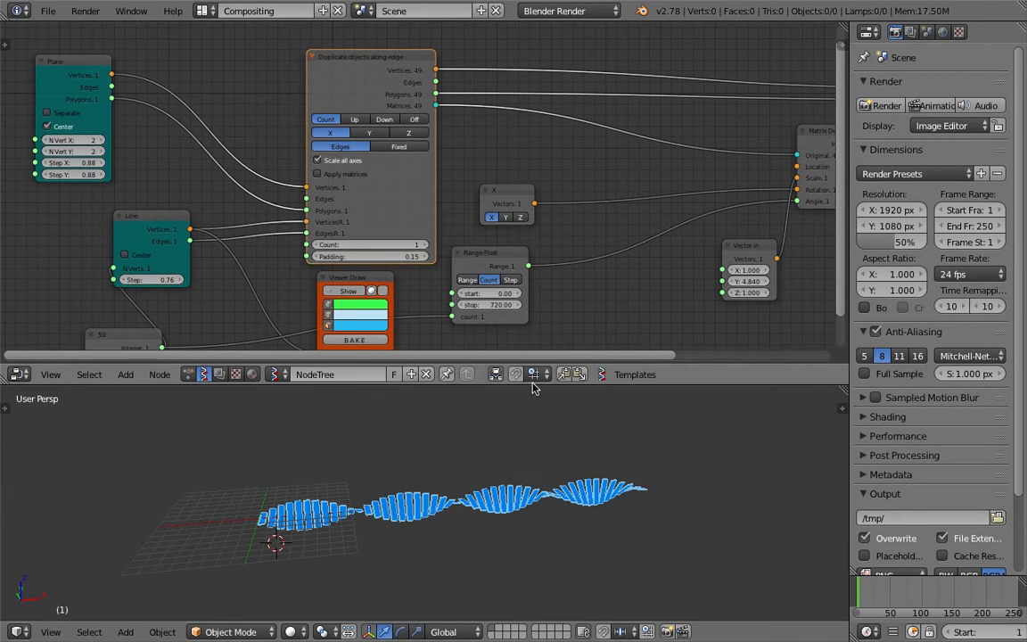
click(540, 308)
Move the Plane, Line and Int nodes farther from the duplicate node to make room between them
middle_drag(441, 477, 527, 505)
middle_drag(360, 261, 425, 157)
scroll(415, 185, down, 4)
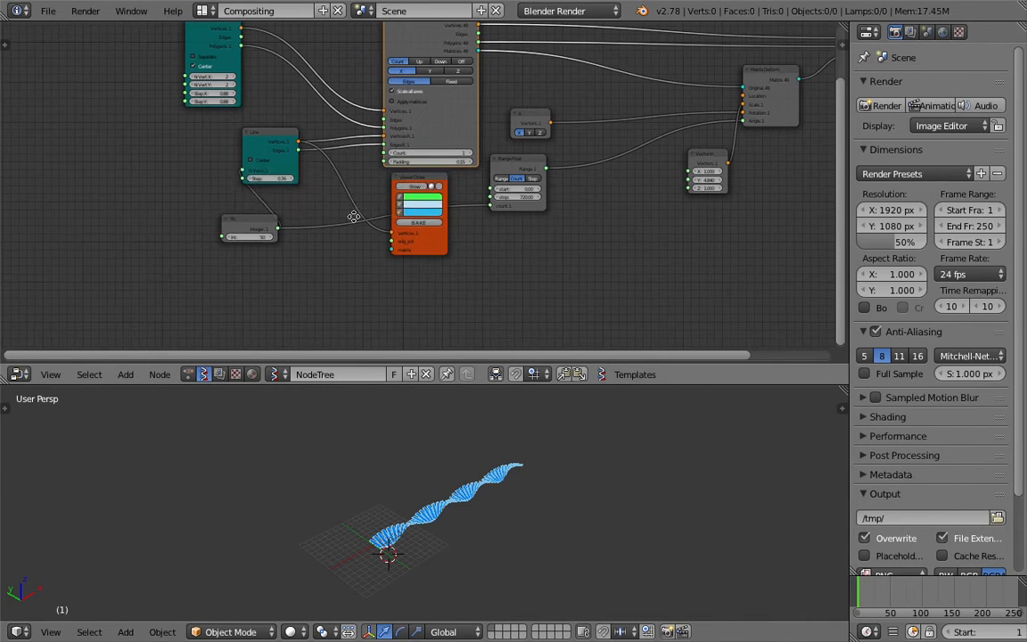
middle_drag(353, 204, 385, 255)
middle_drag(305, 221, 390, 292)
scroll(357, 223, up, 2)
drag(293, 131, 198, 94)
middle_drag(359, 191, 355, 13)
drag(343, 197, 178, 188)
drag(372, 97, 312, 99)
middle_drag(372, 203, 323, 269)
scroll(289, 267, down, 3)
scroll(316, 294, up, 3)
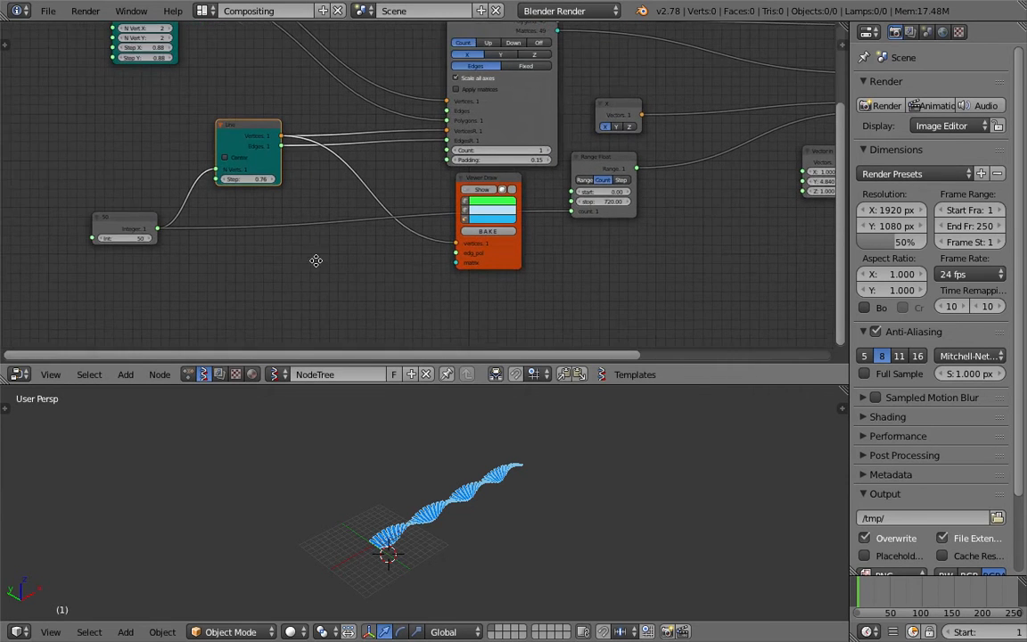
Add a Vector Noise MK2 node in the empty area below the Line node
key(space)
text(noise)
key(Return)
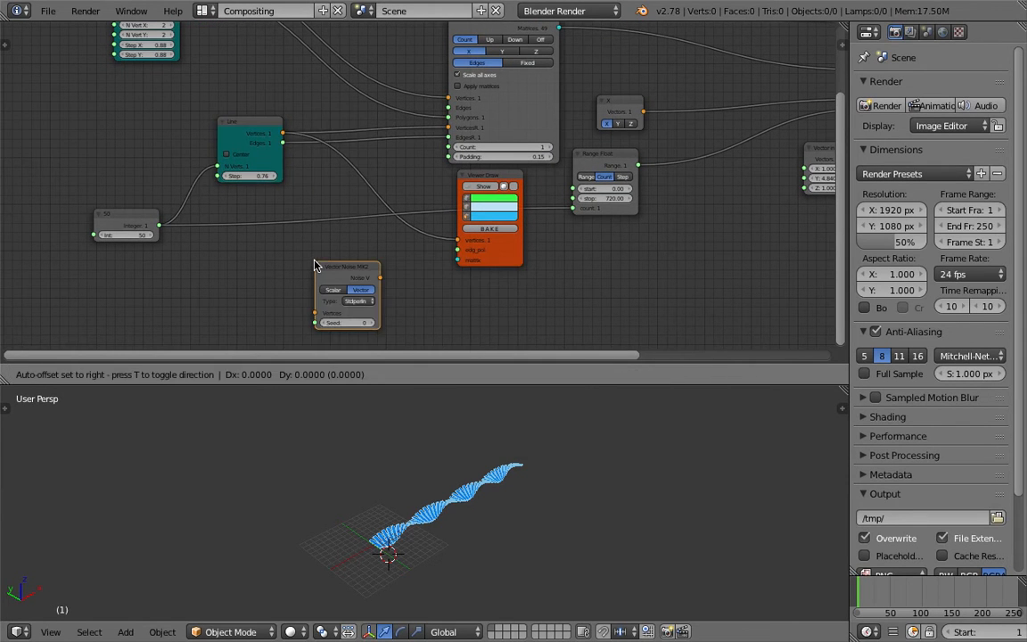
click(283, 233)
Shift the Line and Int nodes farther away to open space before the duplicate node's inputs
drag(255, 124, 212, 124)
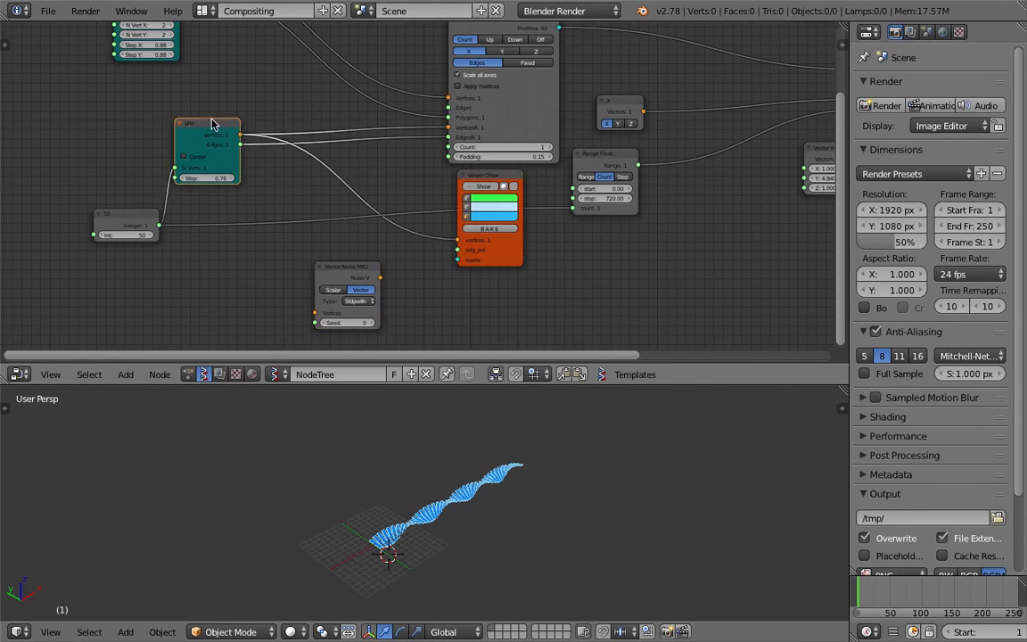
middle_drag(273, 145, 328, 126)
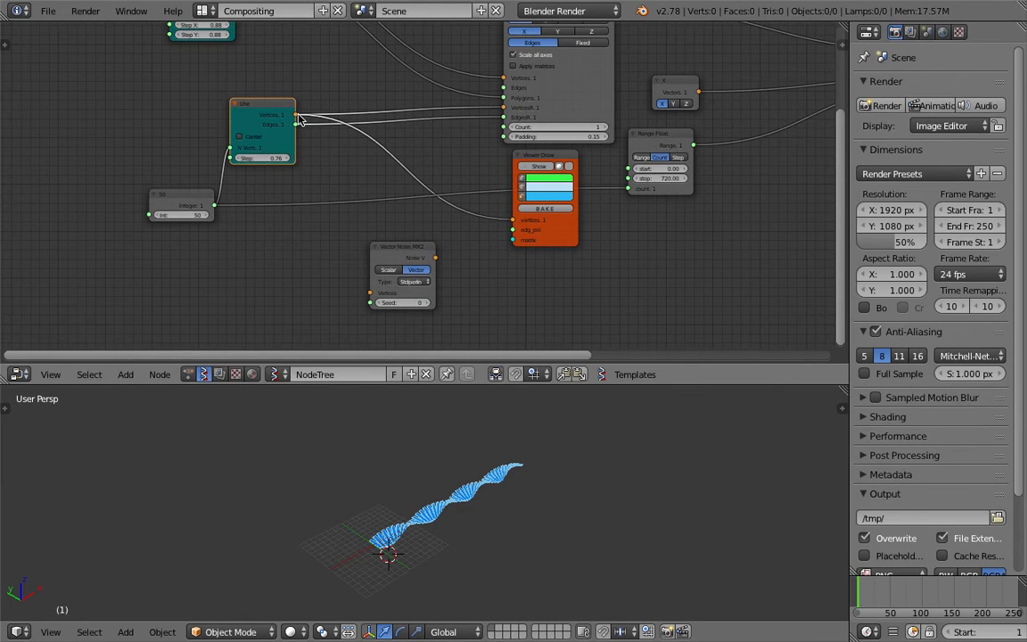
drag(210, 195, 69, 212)
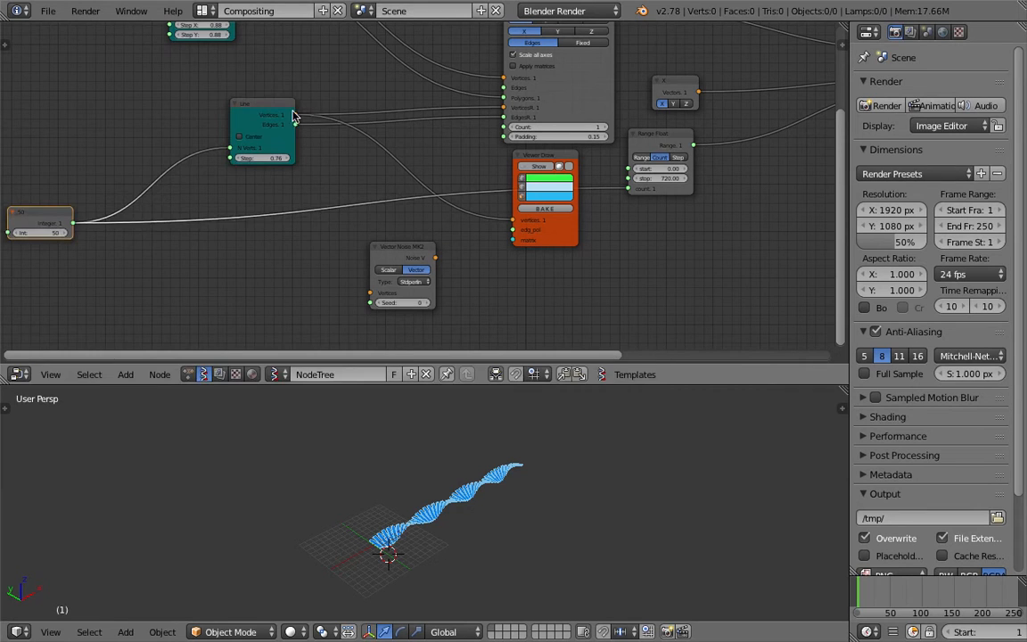
drag(270, 113, 206, 122)
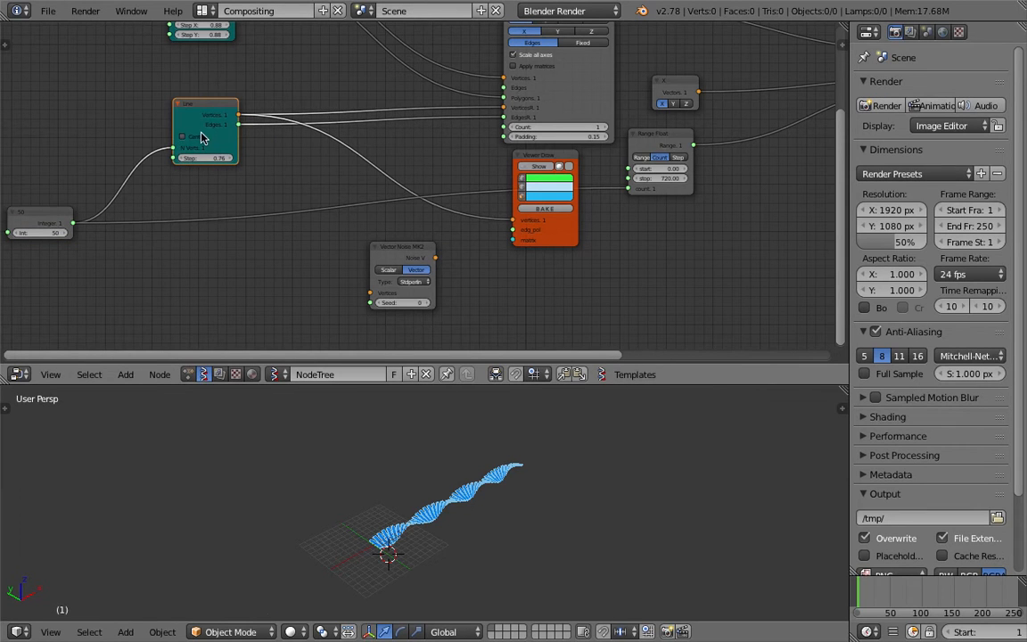
Save the file and move the Line and Vector Noise MK2 nodes farther from the Viewer Draw node
key(ctrl+s)
click(202, 135)
click(523, 154)
middle_drag(419, 237, 541, 154)
drag(555, 161, 443, 176)
click(675, 82)
middle_drag(607, 136, 600, 167)
Add a second Viewer Draw node and route the Line vertices through Vector Noise MK2 into its vertices input
key(alt+space)
text(vi)
key(Return)
click(583, 222)
key(ctrl+s)
click(584, 224)
key(ctrl+s)
mouse_move(332, 69)
mouse_down()
mouse_move(264, 76)
mouse_move(340, 265)
mouse_move(361, 261)
mouse_up()
click(257, 74)
drag(426, 225, 584, 292)
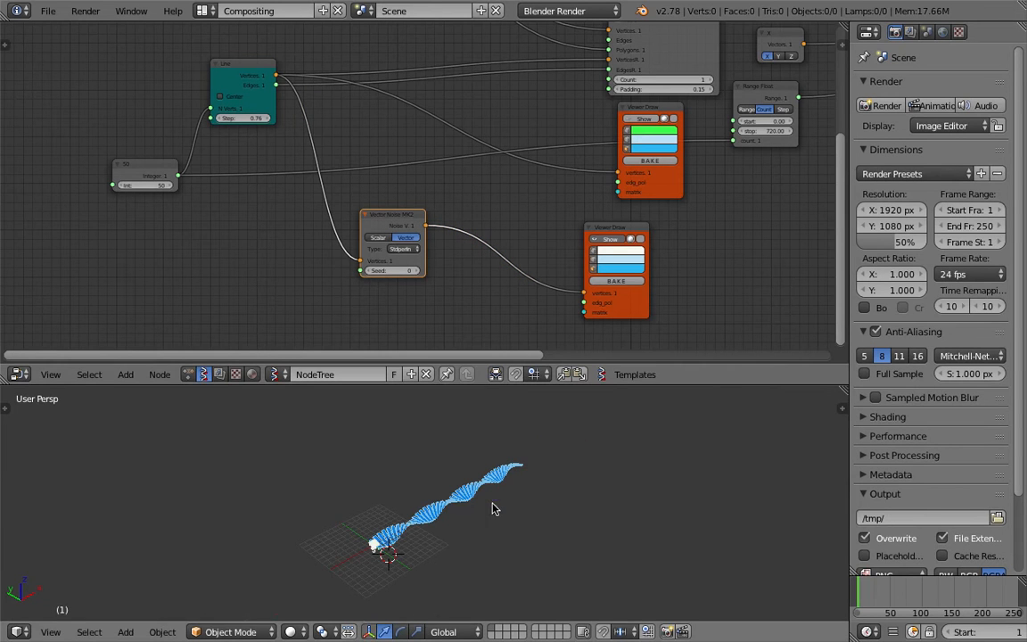
Zoom in on the noise points and move the Vector Noise MK2 node farther from its Viewer Draw node
scroll(526, 488, up, 2)
scroll(526, 487, up, 5)
shift+middle_drag(522, 559, 439, 493)
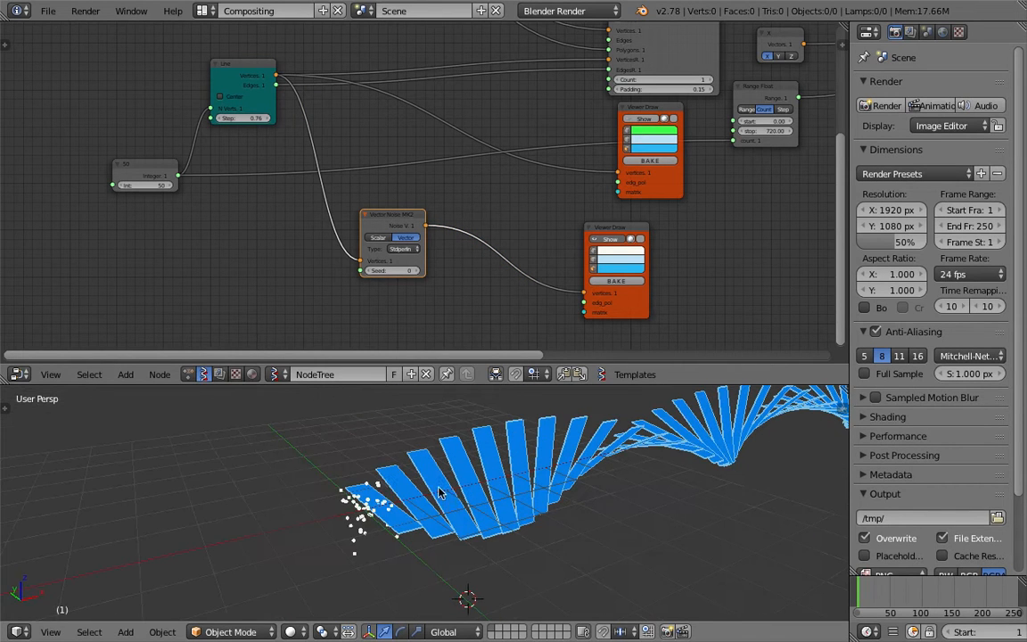
drag(407, 218, 363, 222)
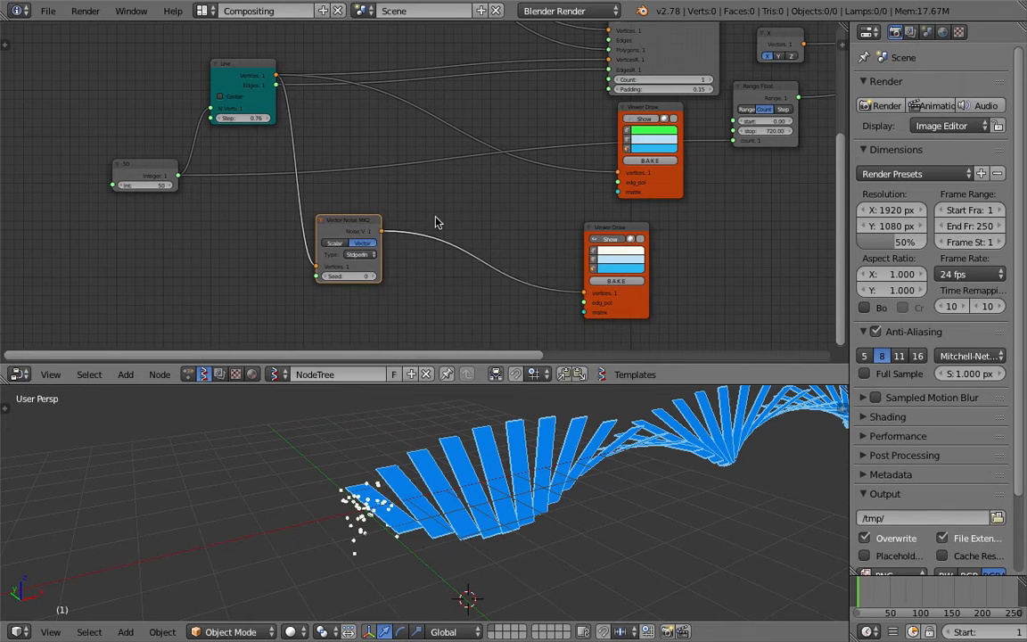
Insert a UV Connection node after Vector Noise MK2, link its vertices and data outputs to the second Viewer Draw, and save
key(shift+a)
click(435, 218)
key(Return)
click(436, 222)
drag(502, 244, 588, 304)
click(487, 285)
middle_drag(428, 423, 474, 488)
key(ctrl+s)
click(445, 539)
Reduce the Line node's step to 0.10, checking how the noise curve smooths out, and save the file
middle_drag(298, 198, 311, 205)
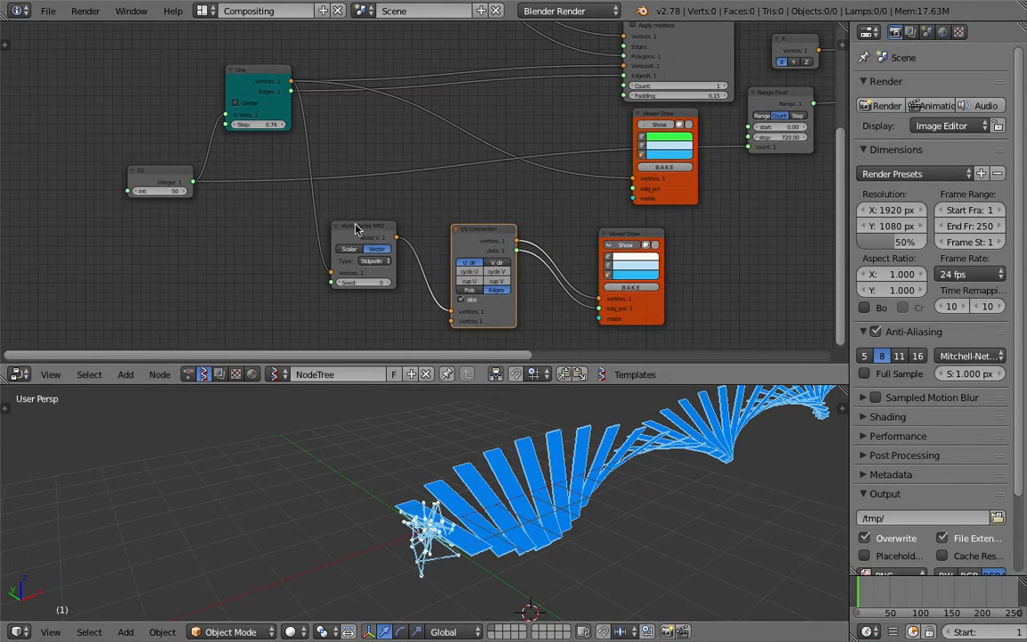
drag(259, 125, 230, 125)
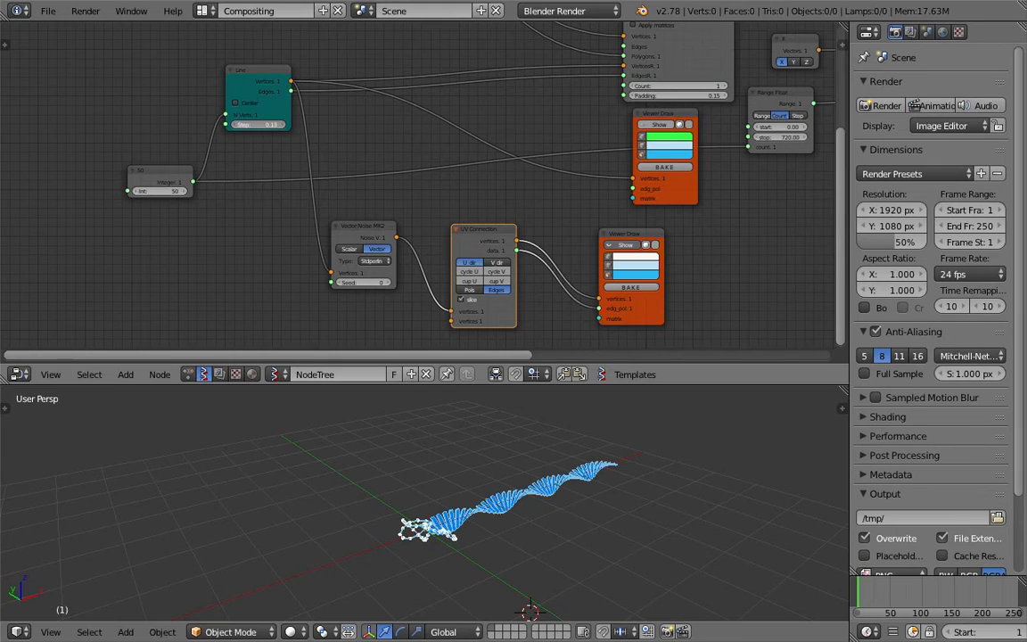
key(ctrl+s)
click(272, 129)
middle_drag(397, 251, 403, 231)
scroll(443, 545, up, 2)
scroll(441, 535, up, 3)
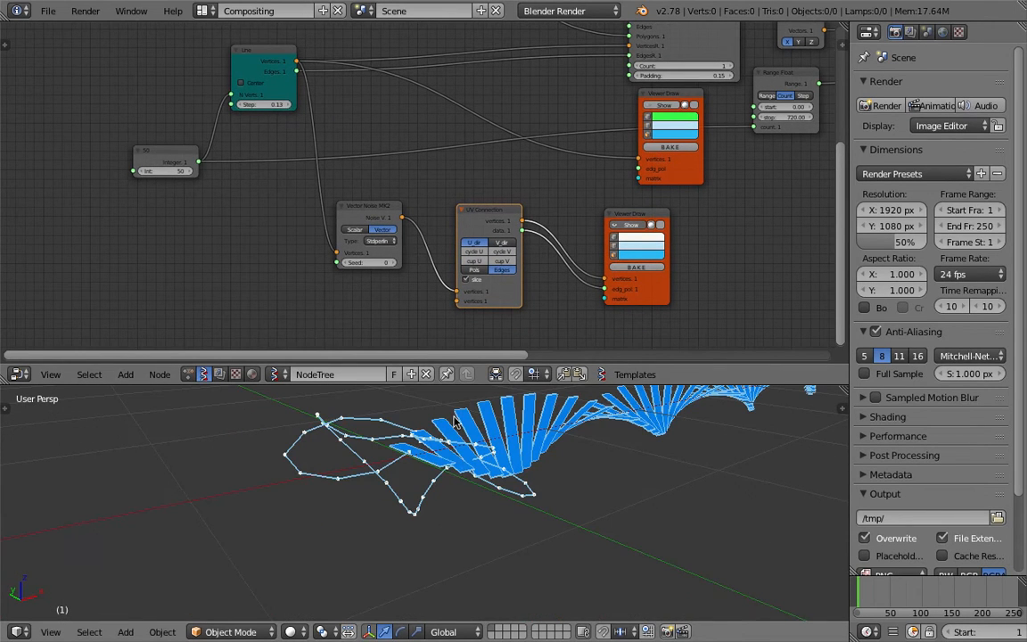
mouse_move(263, 105)
mouse_down()
mouse_move(246, 104)
mouse_move(255, 105)
mouse_up()
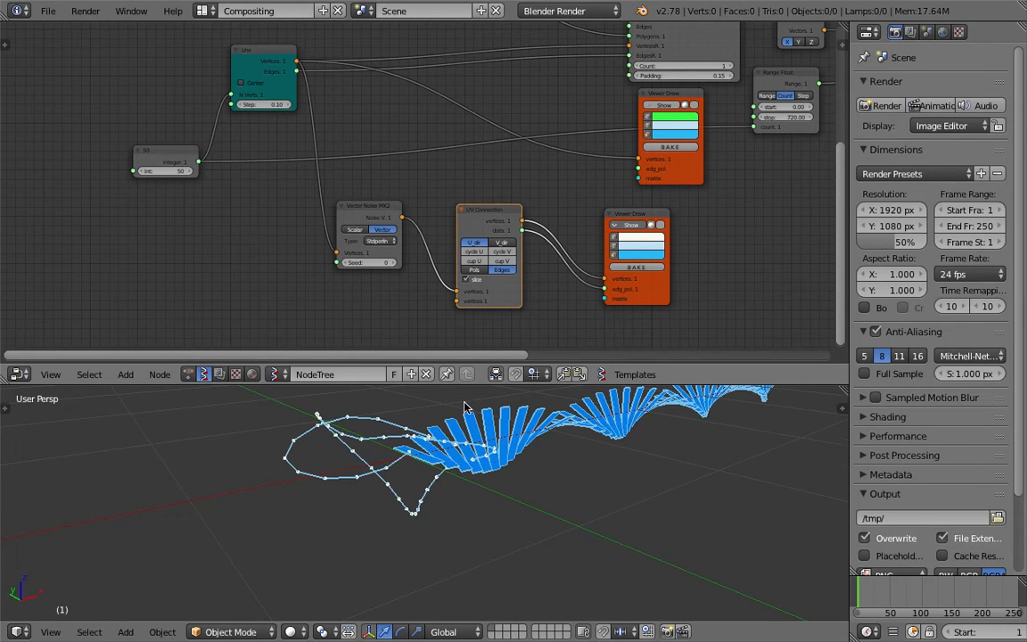
middle_drag(464, 407, 459, 452)
key(ctrl+s)
click(459, 453)
scroll(455, 468, down, 5)
shift+middle_drag(439, 492, 465, 475)
Insert a Vector Math node set to Multiply Scalar between Vector Noise MK2 and UV Connection
middle_drag(286, 233, 298, 223)
key(shift+a)
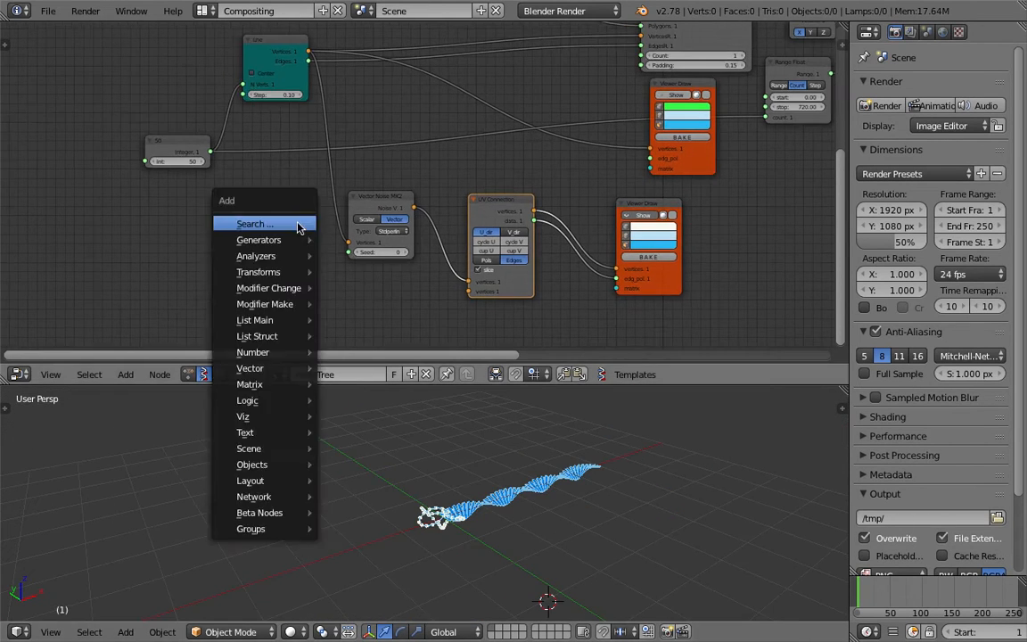
click(298, 225)
text(vector ma)
key(Return)
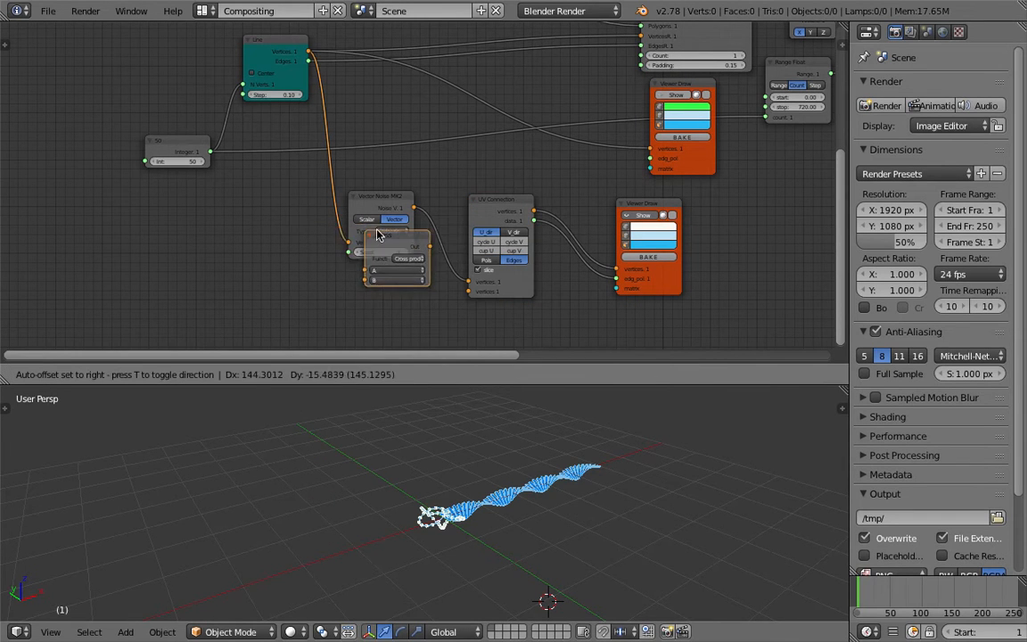
click(458, 221)
click(498, 249)
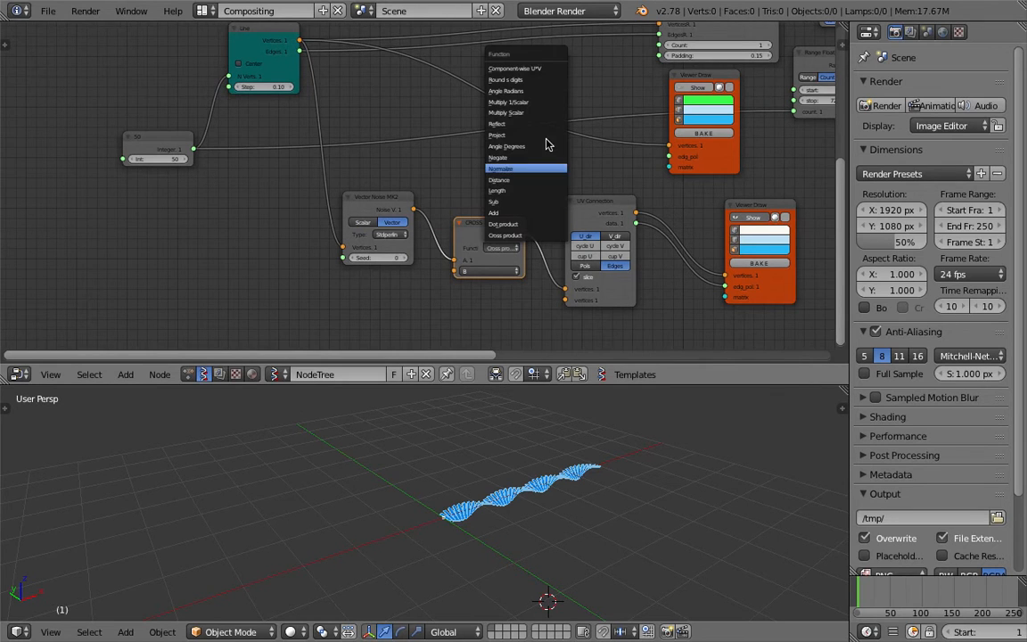
click(533, 112)
Set the scalar multiplier amount to 12.40 and the Vector Noise seed to 230
scroll(522, 238, up, 2)
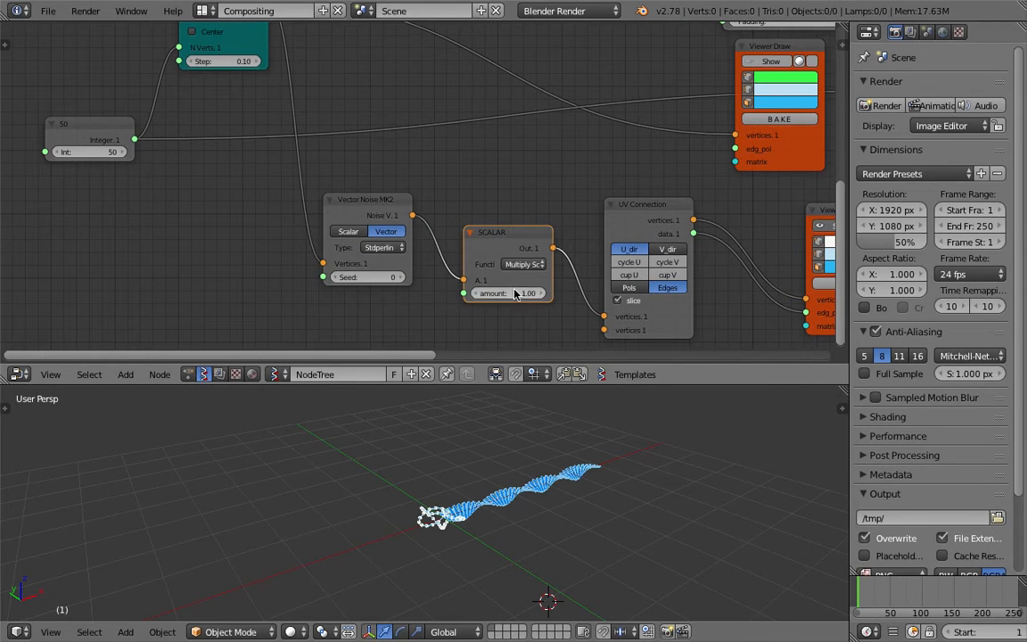
drag(508, 293, 562, 293)
scroll(482, 495, down, 4)
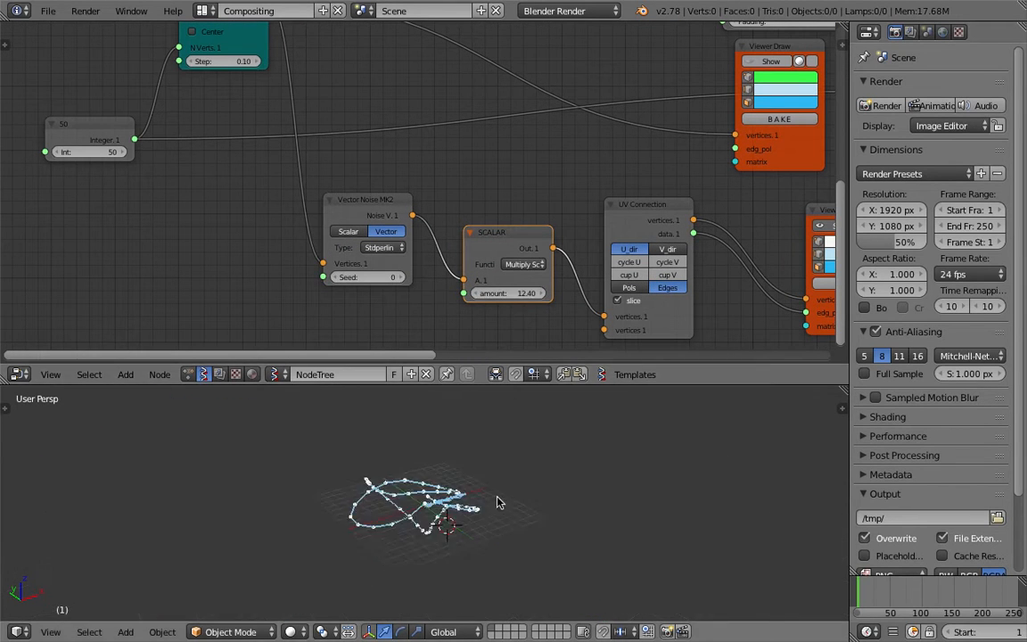
middle_drag(222, 66, 229, 82)
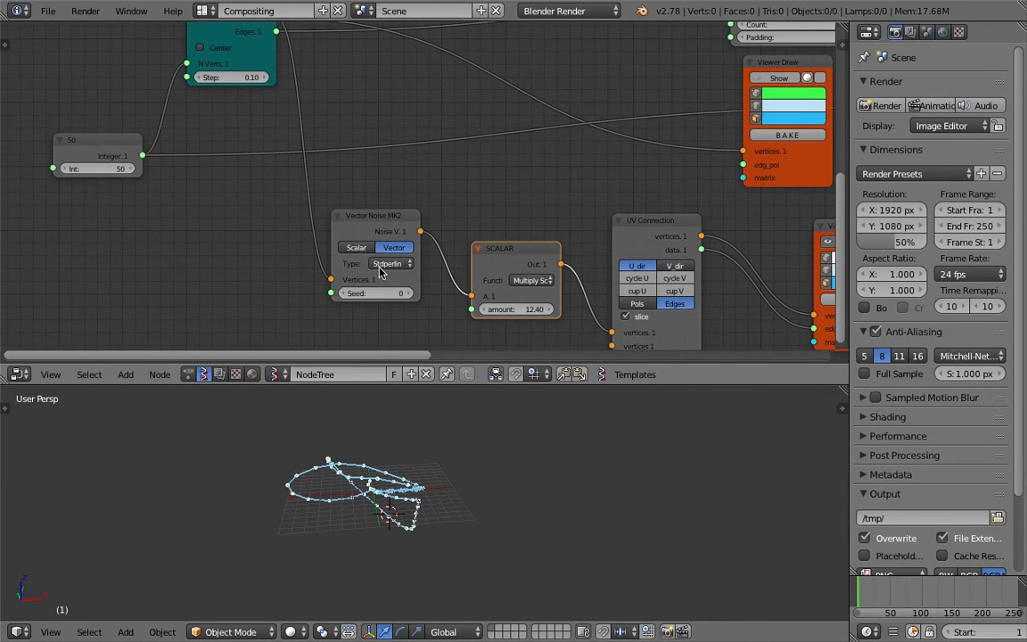
middle_drag(389, 239, 387, 224)
drag(374, 277, 515, 278)
scroll(474, 232, down, 1)
middle_drag(576, 192, 427, 222)
scroll(518, 216, down, 1)
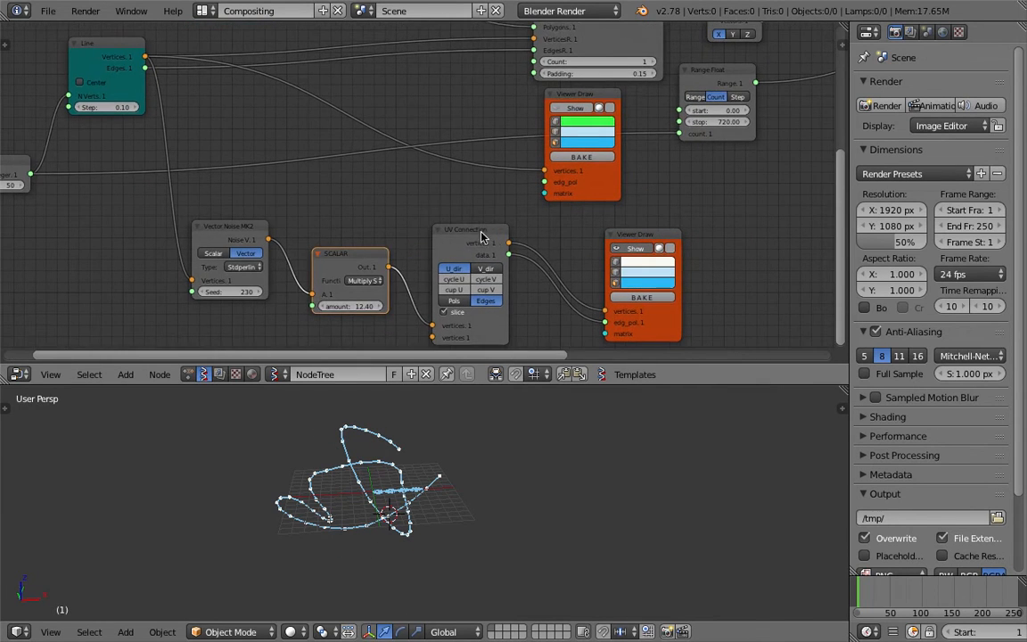
Connect the UV Connection's vertices and data outputs to the duplicate node's VerticesR and EdgesR inputs in place of the Line's
drag(495, 231, 477, 224)
scroll(489, 203, down, 3)
middle_drag(489, 203, 454, 234)
key(ctrl+s)
click(455, 235)
drag(442, 260, 452, 241)
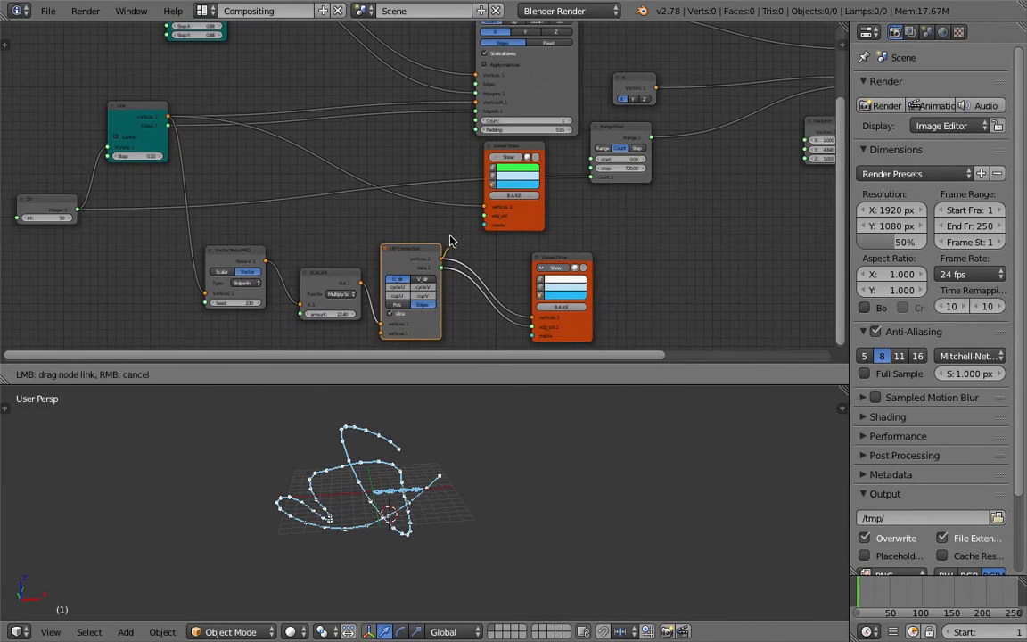
drag(437, 183, 433, 185)
scroll(432, 187, down, 1)
middle_drag(432, 188, 436, 225)
key(ctrl+s)
click(436, 224)
drag(444, 285, 472, 159)
drag(445, 301, 474, 168)
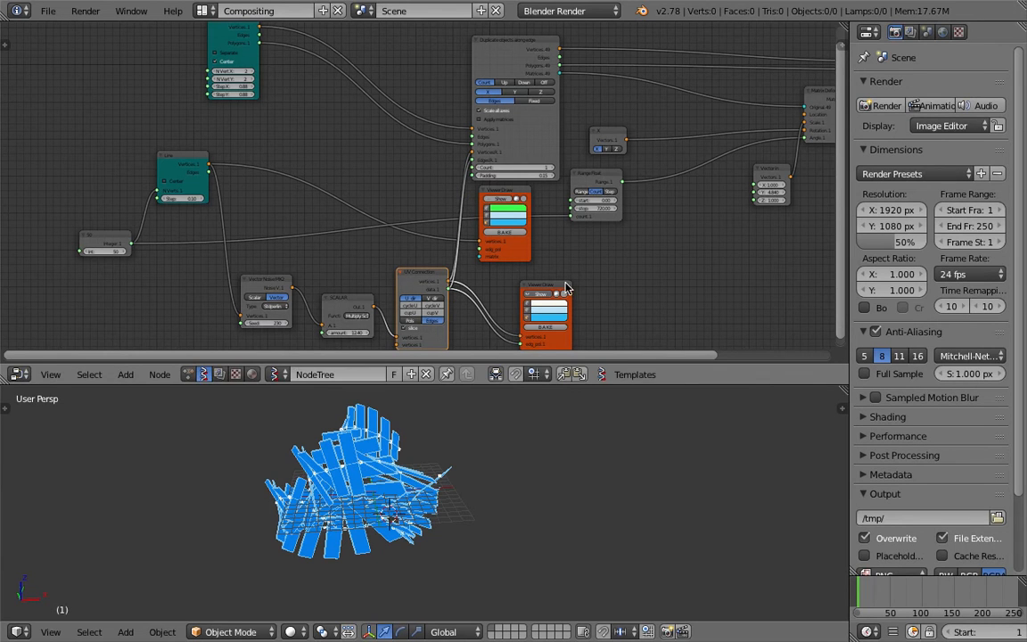
Move the second Viewer Draw node farther from UV Connection and set the scalar multiplier amount to 33.70
drag(564, 288, 603, 283)
drag(353, 333, 406, 332)
Lower the Vector in scale values together to X 0.130, Y 3.970 and Z 0.130
middle_drag(689, 254, 398, 184)
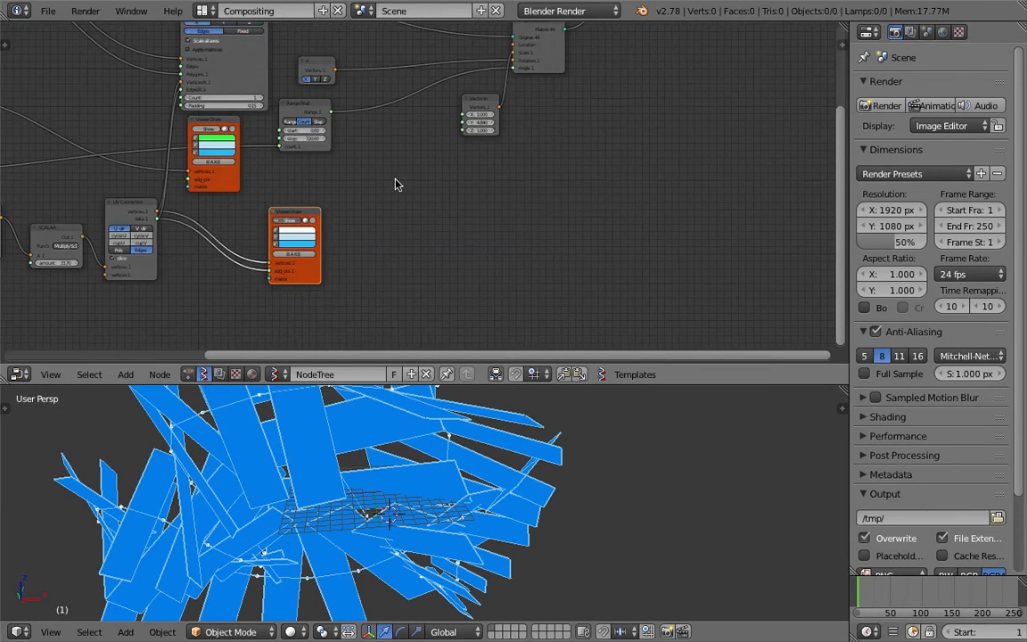
scroll(472, 134, up, 2)
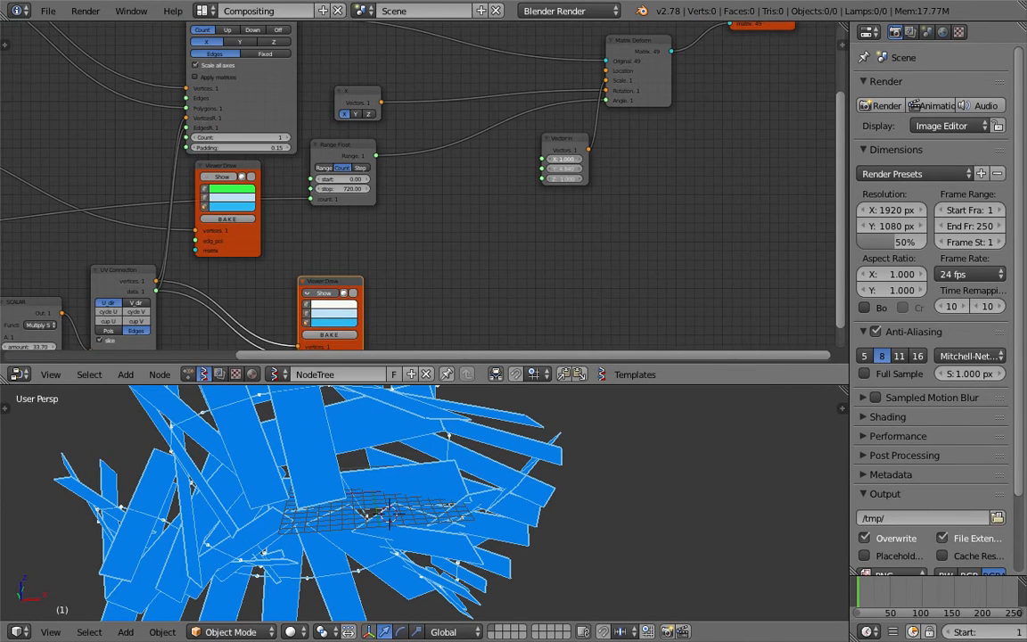
drag(565, 168, 534, 168)
scroll(321, 535, down, 1)
middle_drag(314, 542, 377, 510)
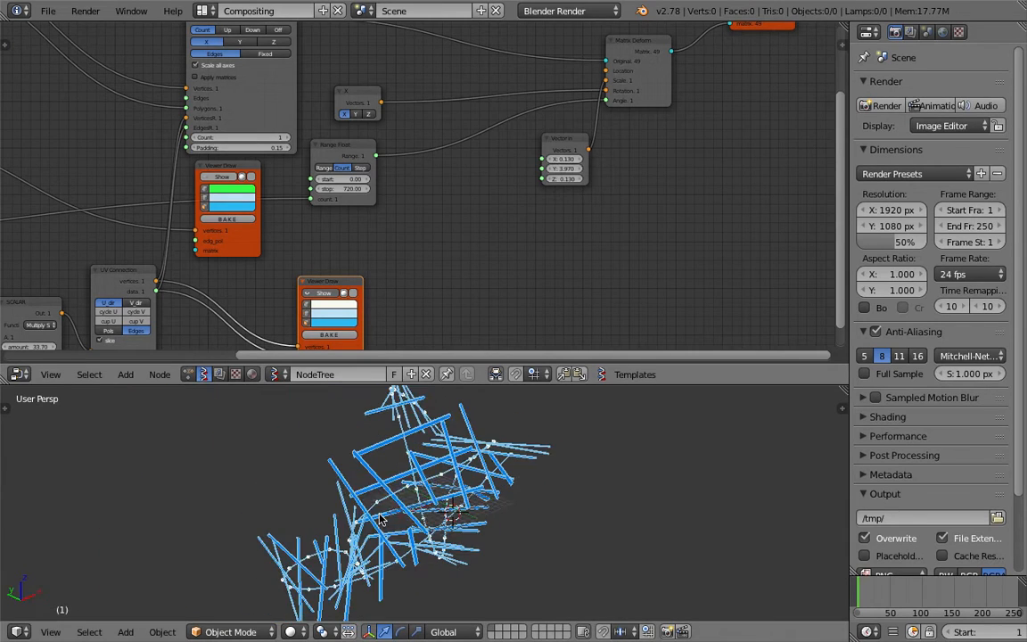
scroll(372, 497, up, 1)
Set the Line node's step to 0.02 and save the file
middle_drag(152, 183, 436, 154)
key(ctrl+s)
key(Return)
middle_drag(490, 482, 258, 287)
middle_drag(182, 206, 262, 148)
scroll(266, 192, up, 2)
drag(189, 104, 164, 104)
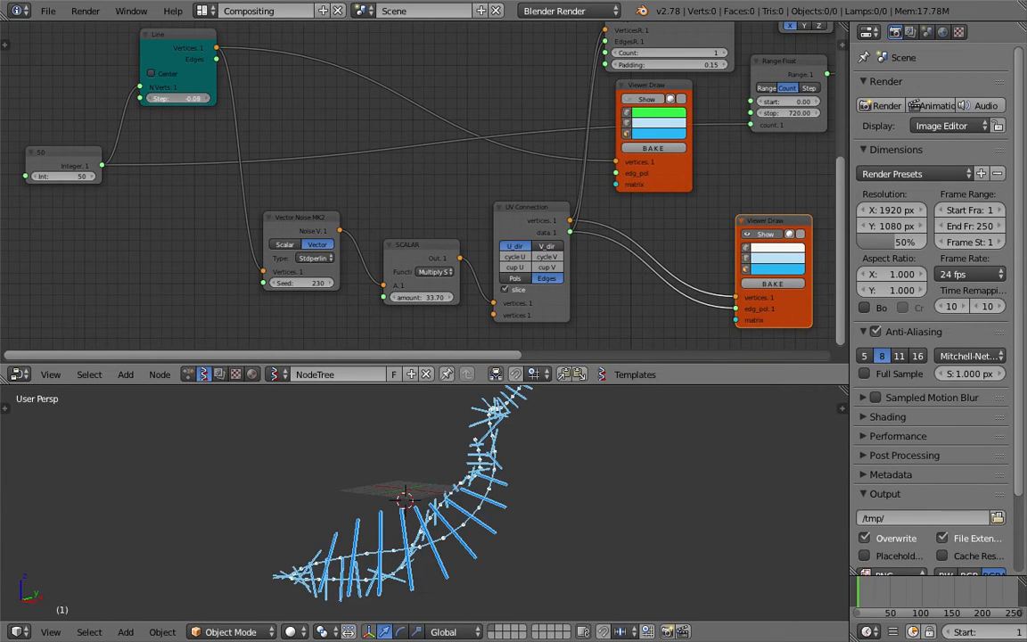
key(Return)
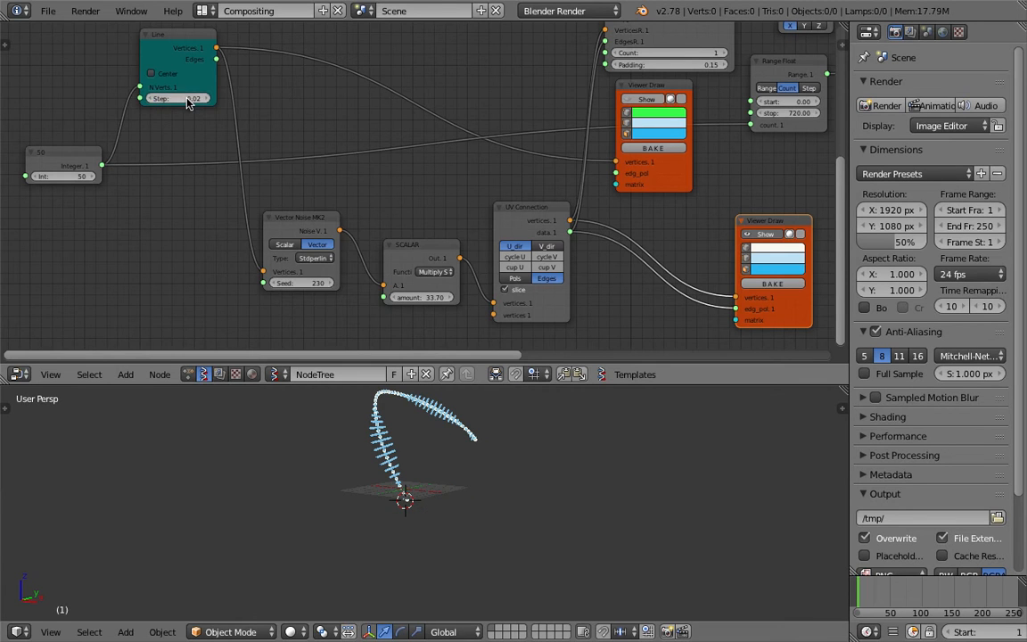
key(ctrl+s)
click(211, 108)
Raise the Vector in scale values together to X 0.970, Y 4.810 and Z 0.970, and save the file
scroll(327, 307, up, 1)
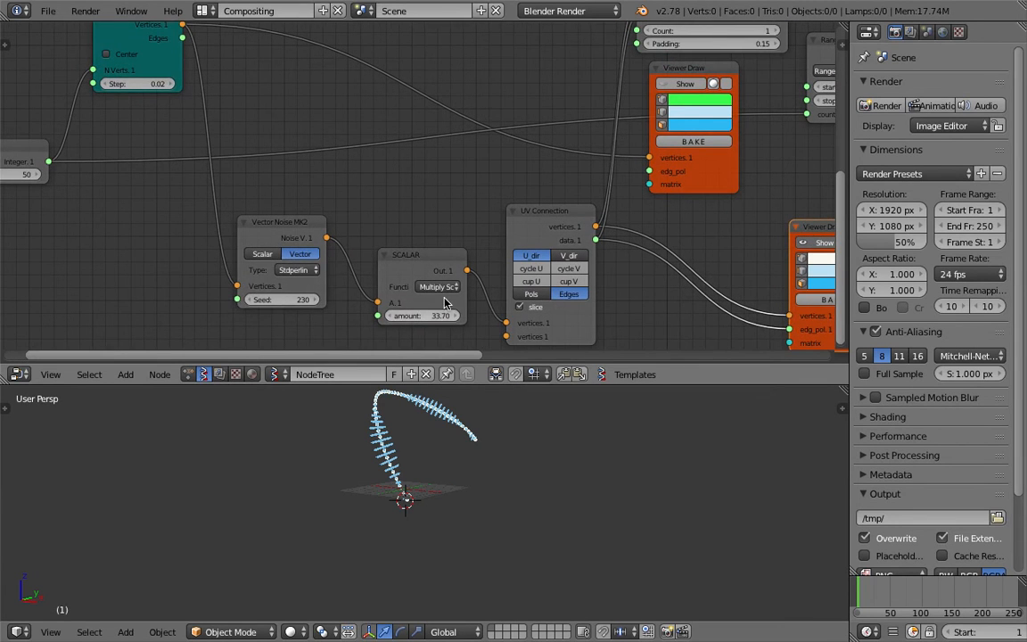
middle_drag(444, 298, 267, 301)
middle_drag(632, 188, 355, 174)
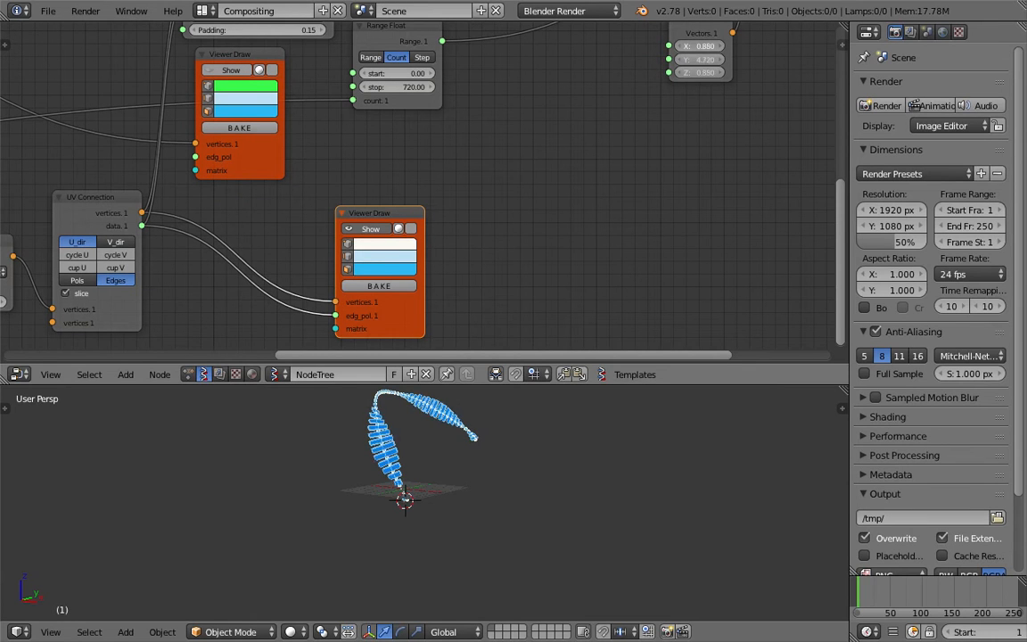
key(ctrl+s)
middle_drag(462, 468, 518, 478)
click(498, 474)
click(518, 479)
Set the Range Float node's stop value to 1440
middle_drag(491, 514, 579, 512)
middle_drag(336, 184, 542, 212)
middle_drag(616, 119, 594, 139)
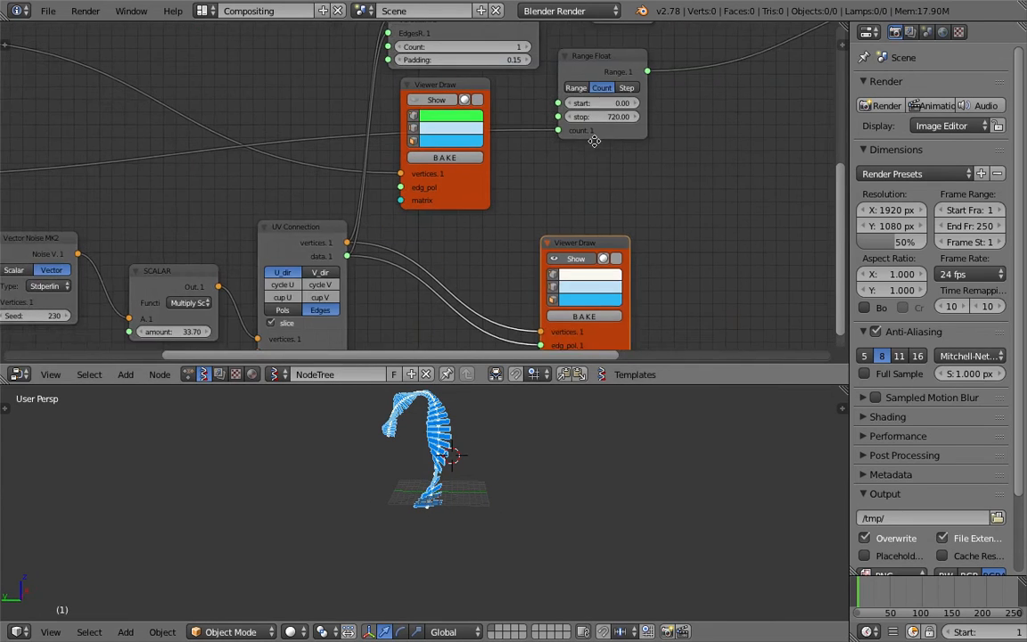
click(594, 136)
text(1440)
key(Return)
middle_drag(499, 481, 361, 542)
Save the file and set the Int node that drives the line's vertex count to 777
middle_drag(126, 175, 373, 161)
key(ctrl+s)
click(372, 159)
scroll(470, 134, down, 1)
middle_drag(205, 127, 517, 129)
drag(344, 190, 993, 191)
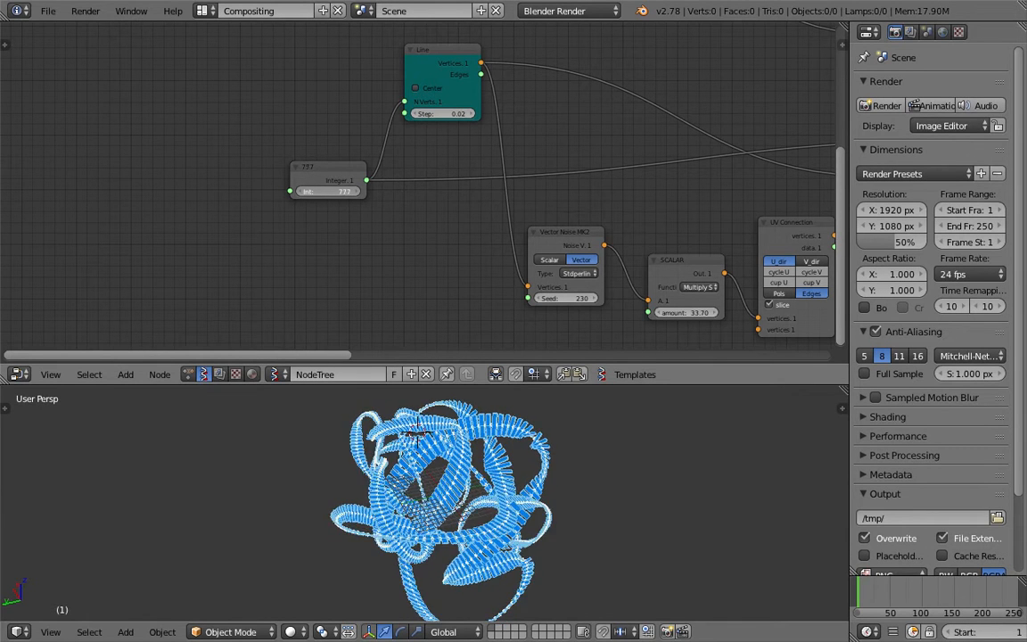
middle_drag(405, 196, 358, 200)
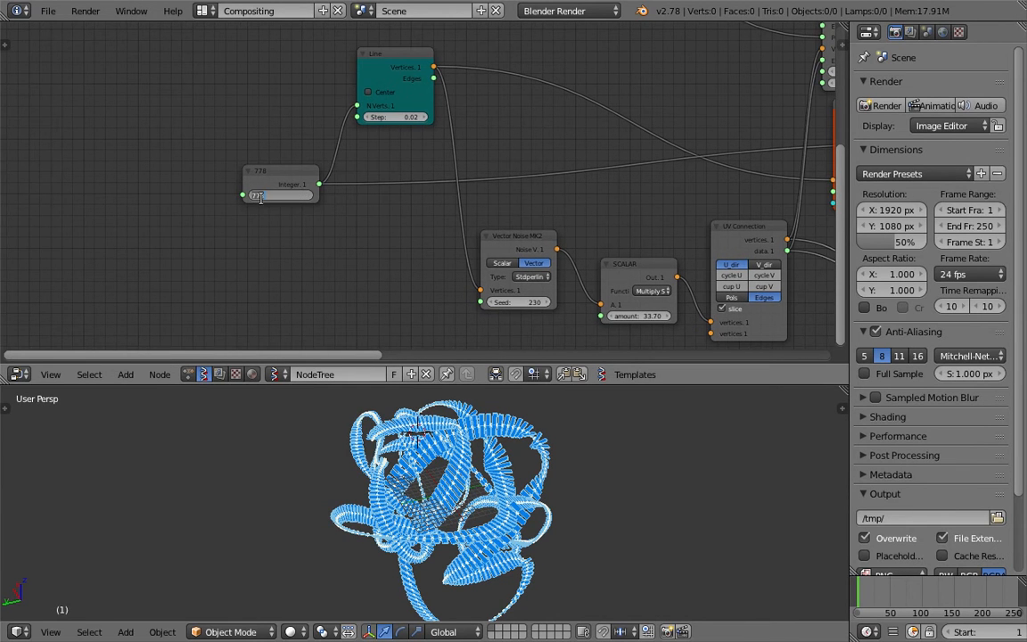
key(Return)
Set the Range Float node's stop value to 5040
middle_drag(590, 209, 290, 206)
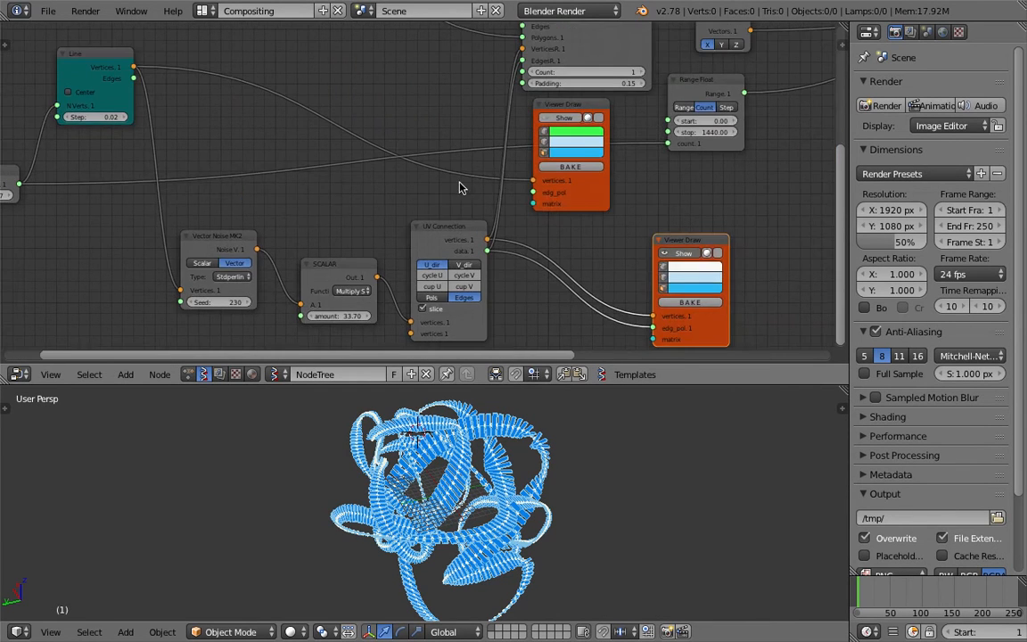
middle_drag(661, 157, 473, 177)
scroll(474, 178, up, 3)
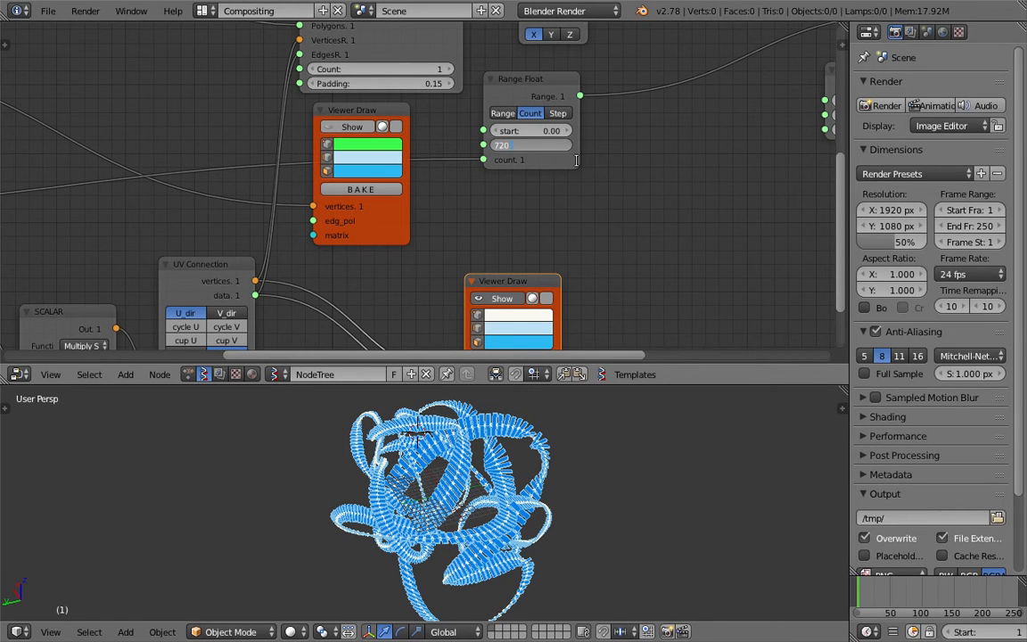
key(Return)
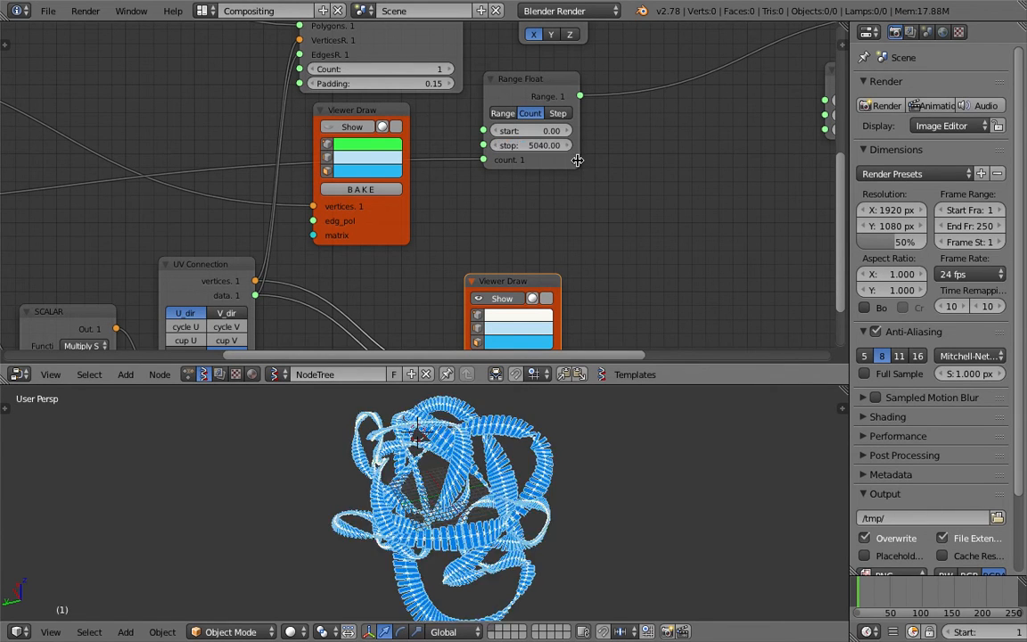
middle_drag(564, 493, 472, 426)
Set the Range Float node's stop value to 7777, inspect the twisted ribbon from several angles, and save the file
middle_drag(545, 152, 532, 152)
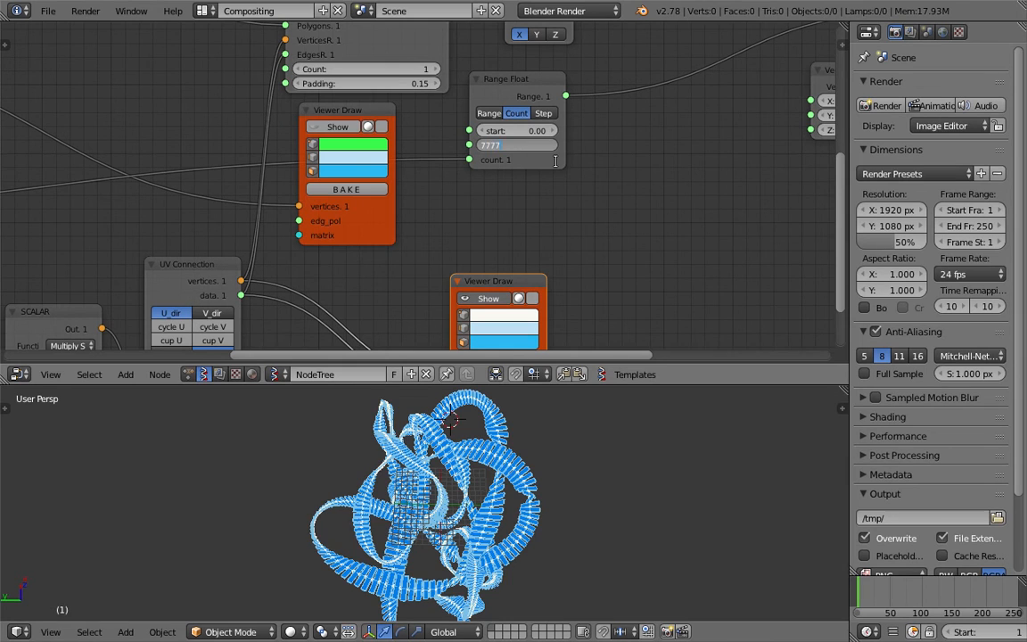
key(Return)
middle_drag(589, 459, 361, 402)
scroll(379, 457, up, 5)
middle_drag(379, 458, 411, 517)
scroll(354, 490, down, 4)
key(ctrl+s)
click(412, 519)
middle_drag(443, 428, 502, 484)
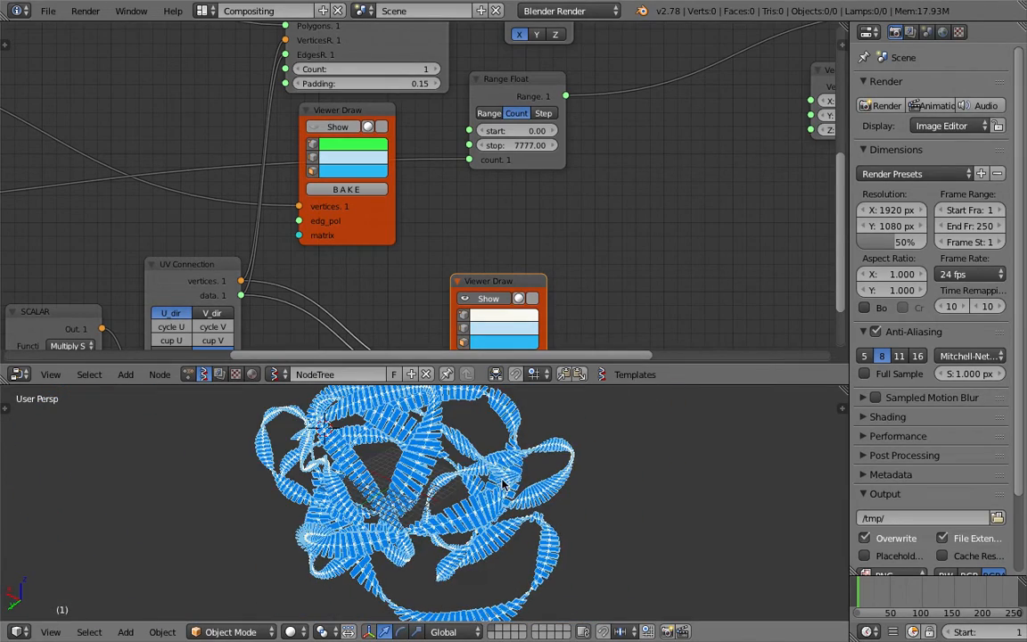
scroll(622, 197, down, 2)
middle_drag(552, 206, 476, 258)
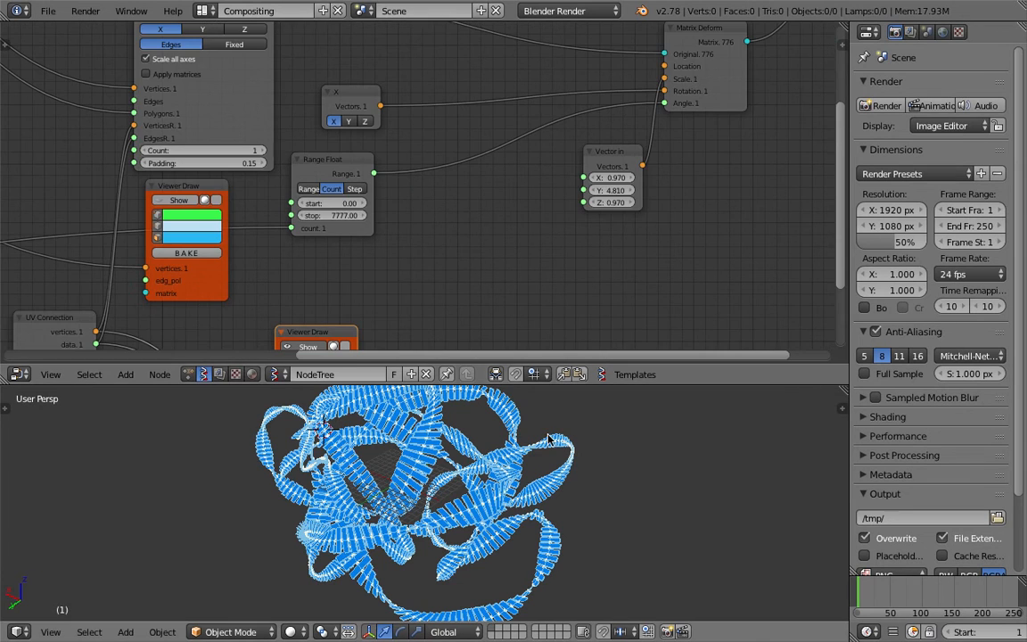
middle_drag(429, 480, 531, 472)
key(ctrl+s)
click(531, 472)
Add a centered Line node and feed its vertices and edges into the Duplicate objects along edge node in place of the Plane
middle_drag(612, 149, 580, 218)
scroll(344, 134, down, 1)
middle_drag(193, 154, 598, 167)
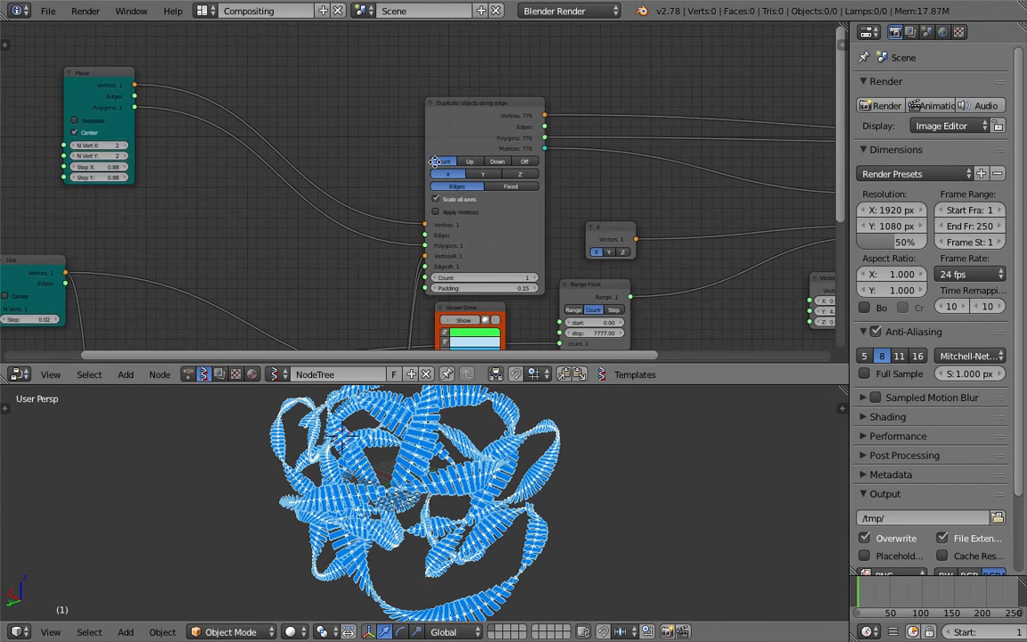
middle_drag(127, 89, 334, 87)
drag(316, 77, 326, 75)
middle_drag(326, 75, 319, 92)
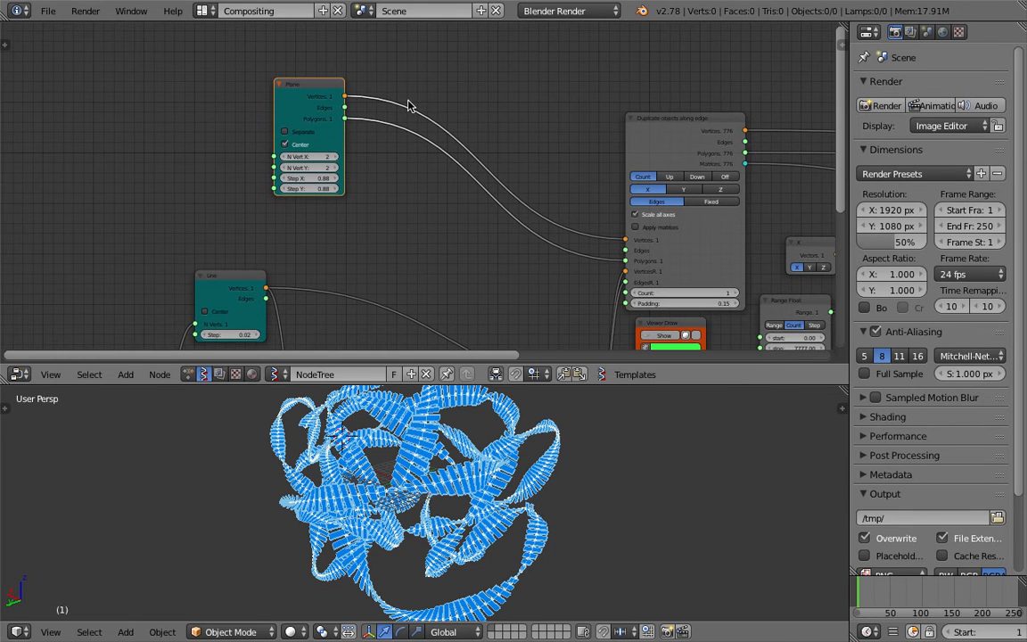
ctrl+right_drag(416, 93, 436, 137)
key(space)
text(line)
key(Return)
click(509, 156)
drag(506, 156, 594, 227)
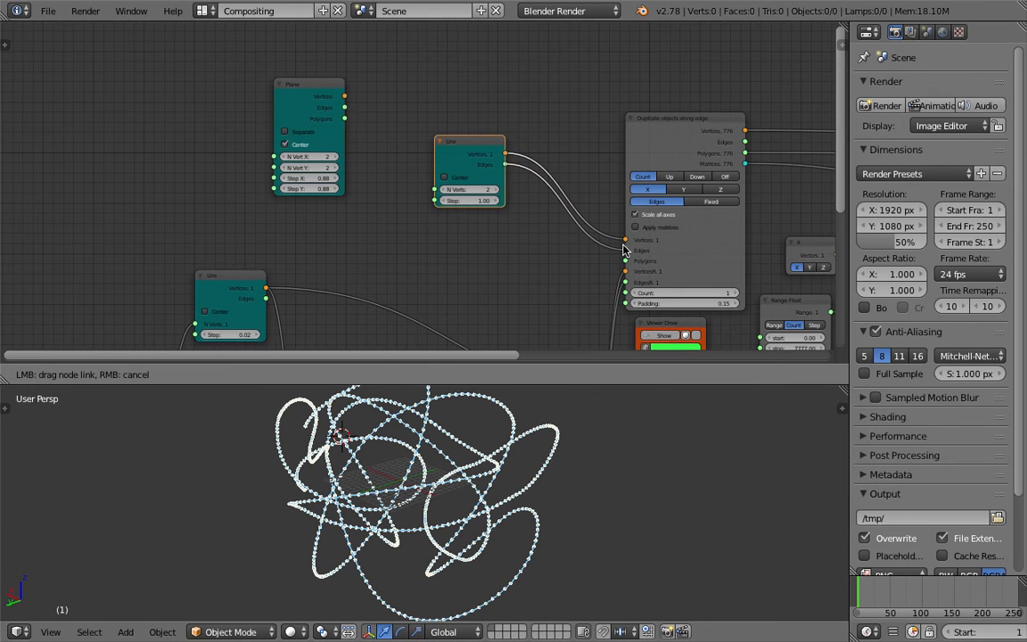
drag(555, 418, 544, 417)
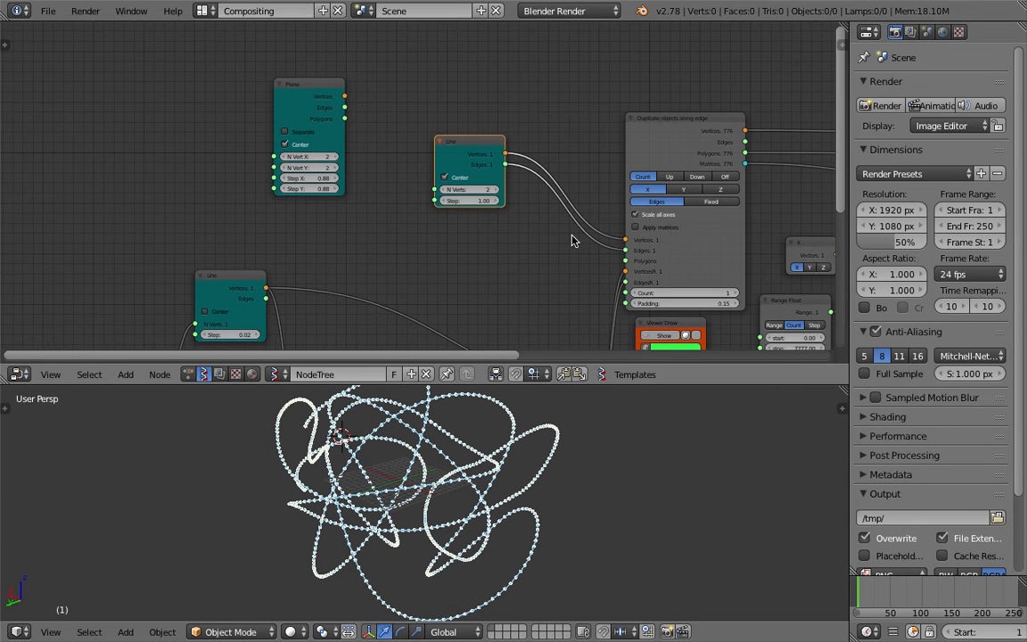
middle_drag(572, 235, 462, 229)
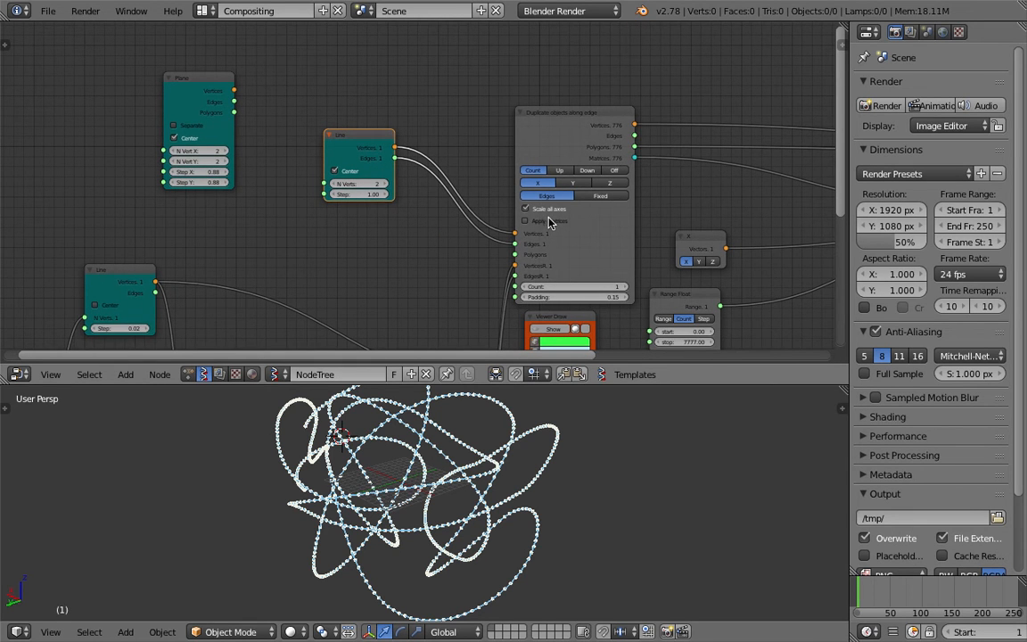
Enable Apply matrices on the Duplicate objects along edge node and connect its Edges output to the Viewer Draw's edg_pol input
click(550, 223)
middle_drag(629, 181, 254, 173)
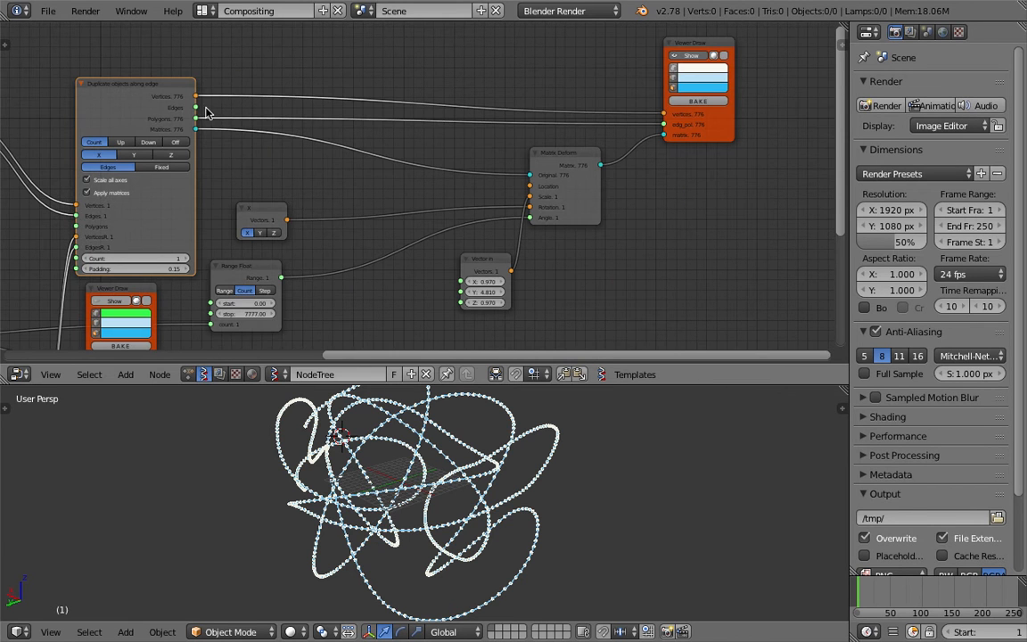
drag(197, 108, 406, 136)
middle_drag(588, 458, 456, 419)
scroll(494, 458, down, 5)
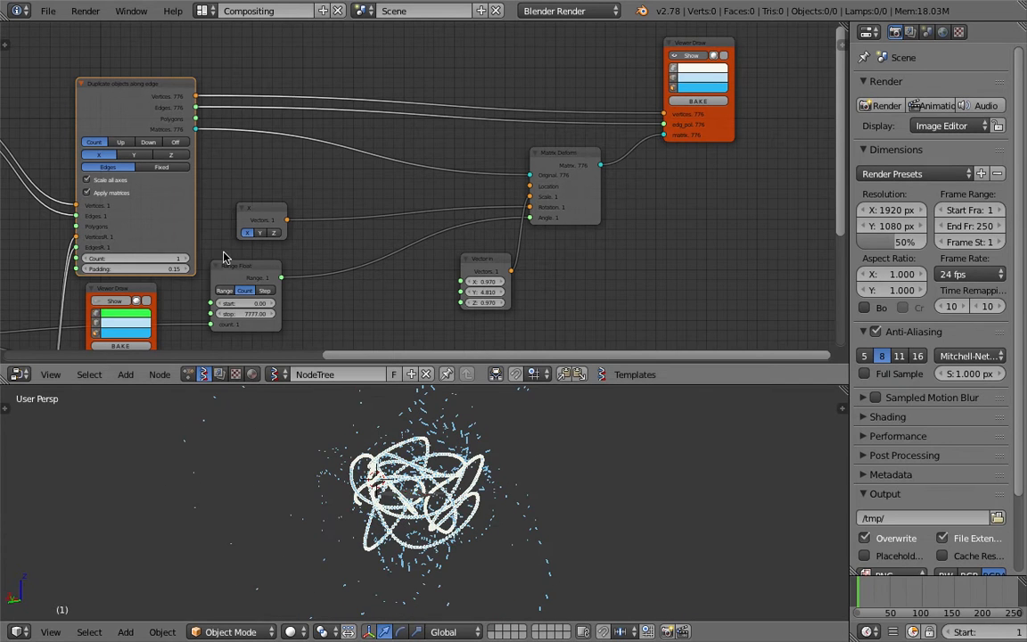
Turn off Scale all axes on the duplicate node and set the Vector in node's X, Y and Z to 1.000
click(121, 184)
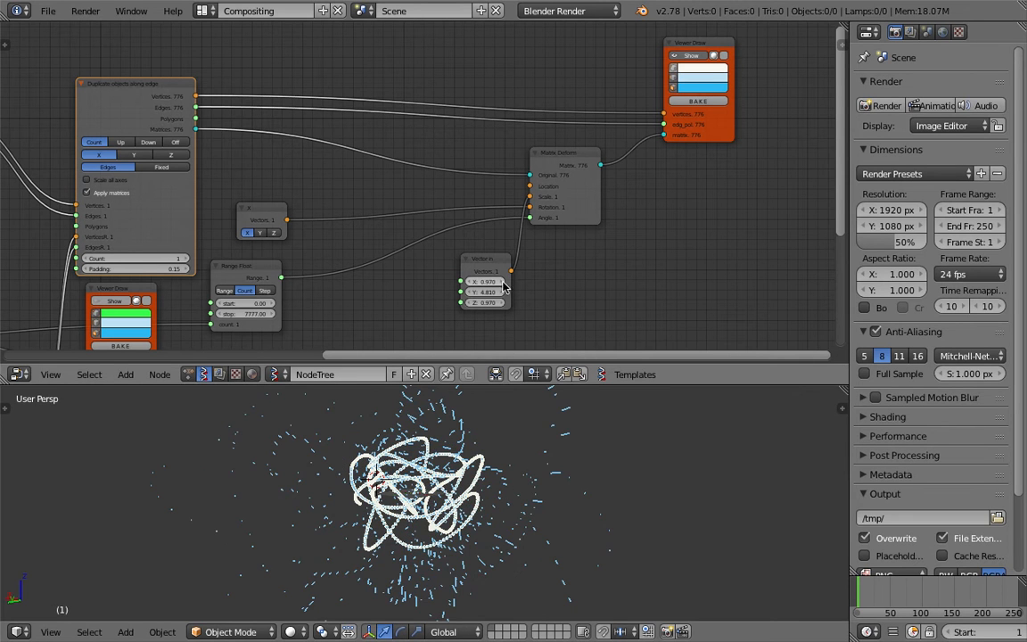
key(Return)
middle_drag(548, 293, 588, 287)
middle_drag(596, 503, 528, 503)
scroll(400, 465, down, 4)
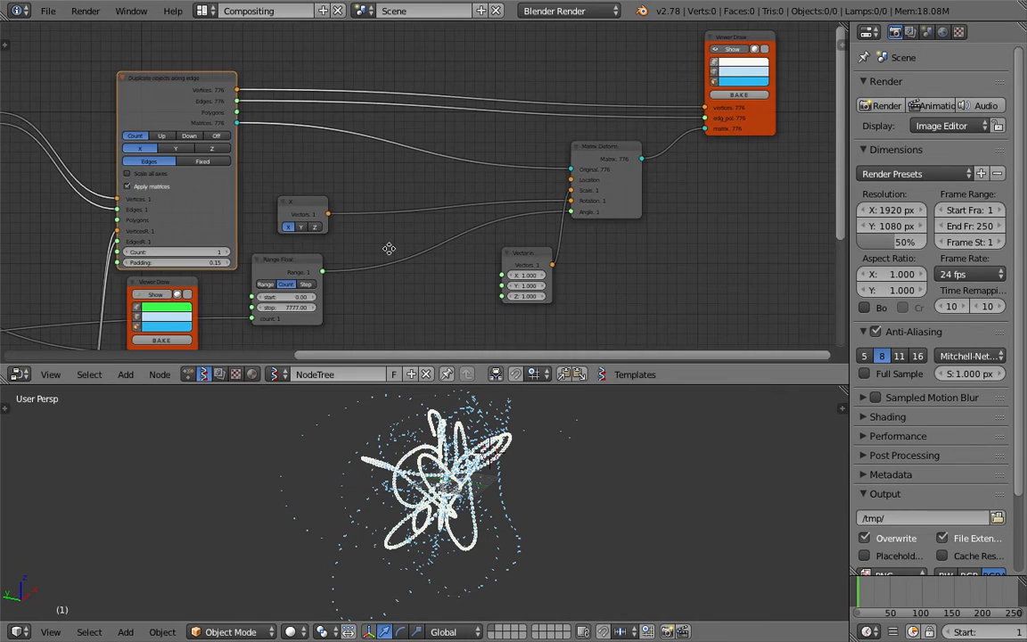
Delete the newly added Line node and reconnect the Plane's vertices and polygons to the Duplicate objects along edge node
middle_drag(390, 249, 697, 281)
click(264, 140)
key(x)
drag(125, 79, 365, 210)
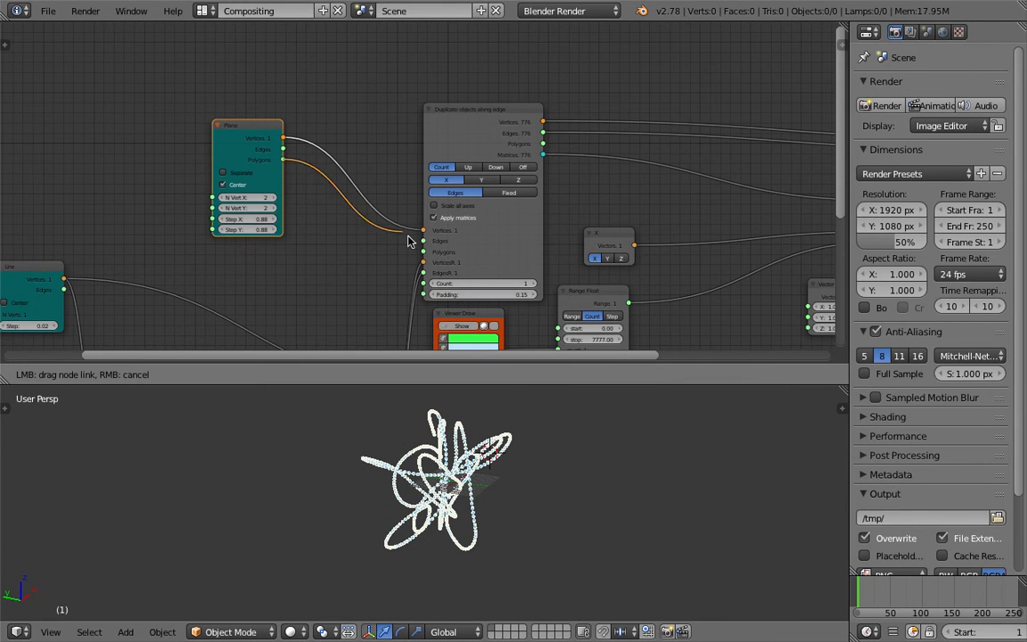
drag(424, 253, 423, 253)
Connect the duplicate node's Polygons output to the Viewer Draw's edg_pol input and save the file
middle_drag(601, 193, 227, 214)
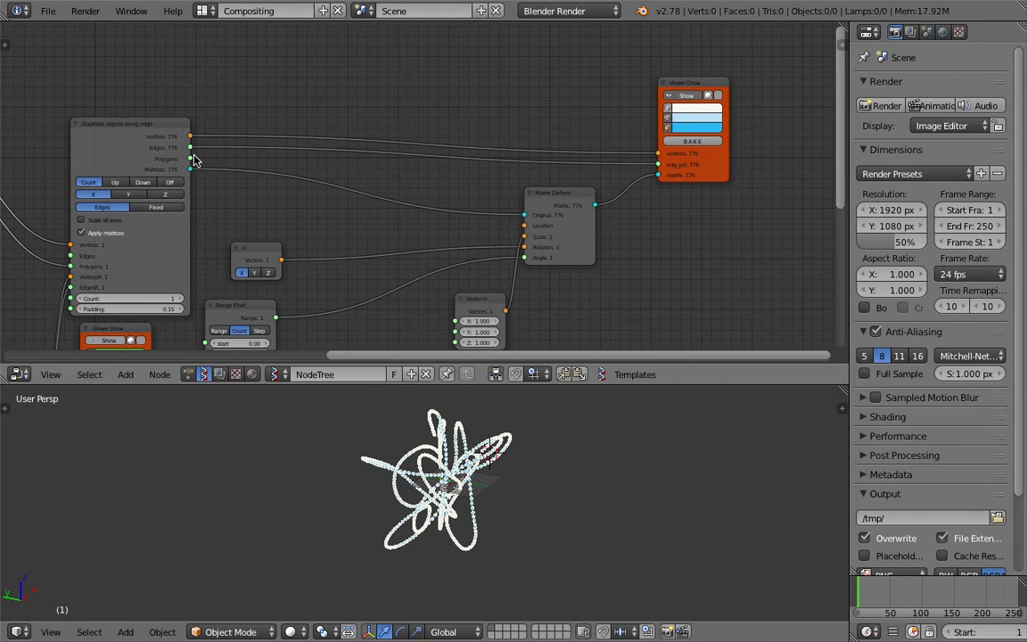
drag(190, 158, 610, 167)
middle_drag(499, 471, 457, 464)
key(ctrl+s)
click(566, 491)
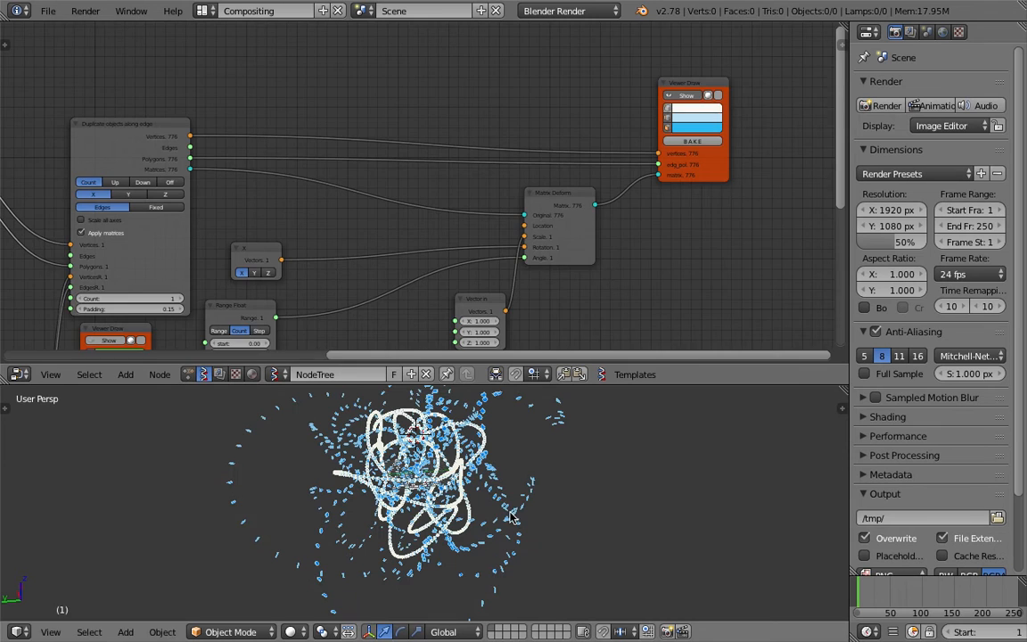
Disable Apply matrices and enable Scale all axes on the Duplicate objects along edge node
middle_drag(113, 234, 385, 213)
click(382, 212)
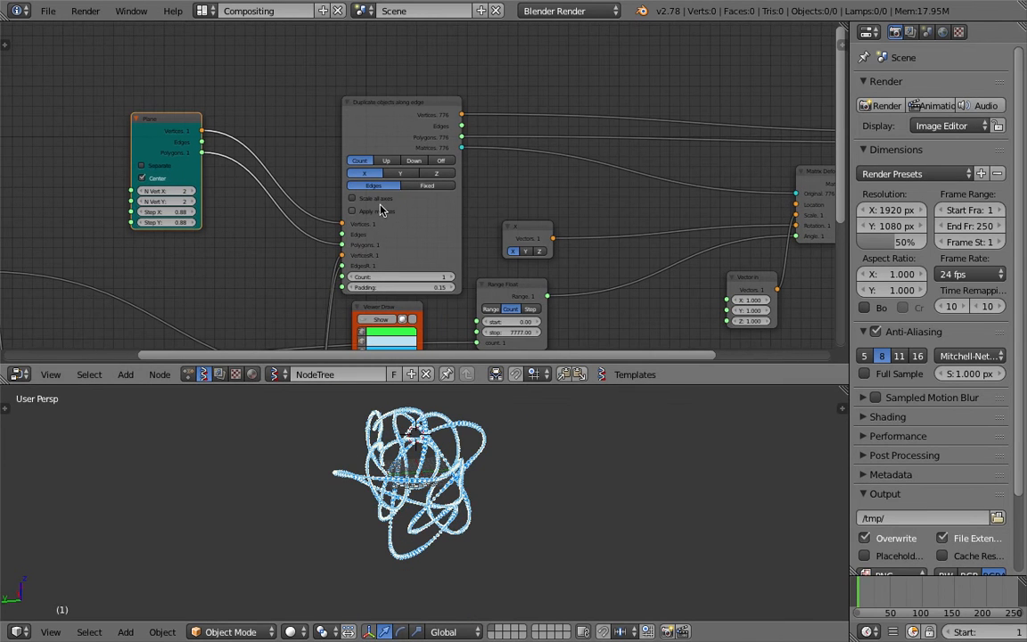
click(380, 201)
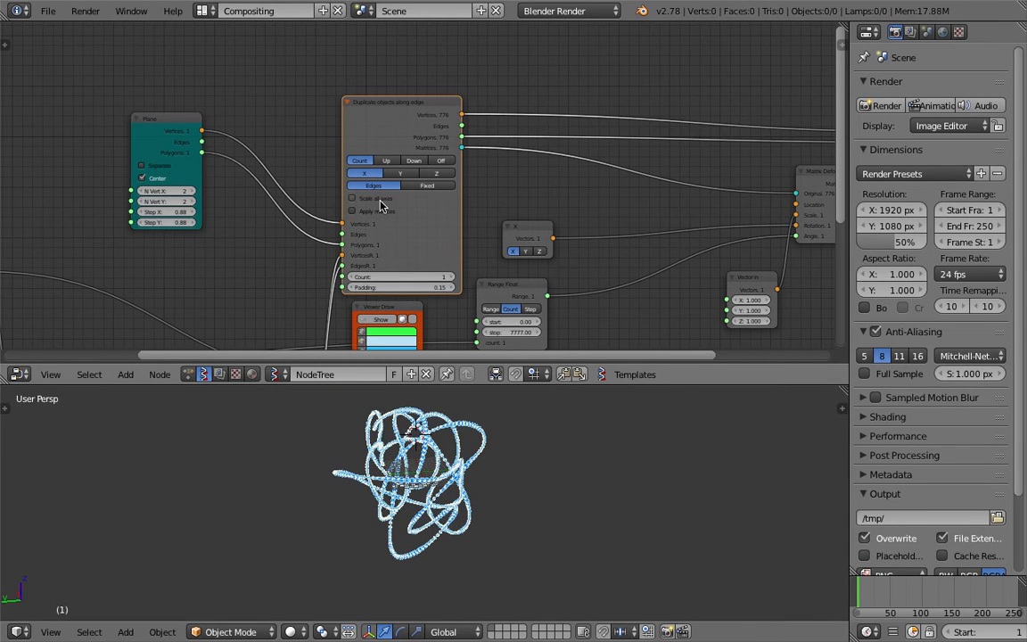
click(387, 203)
scroll(508, 451, up, 5)
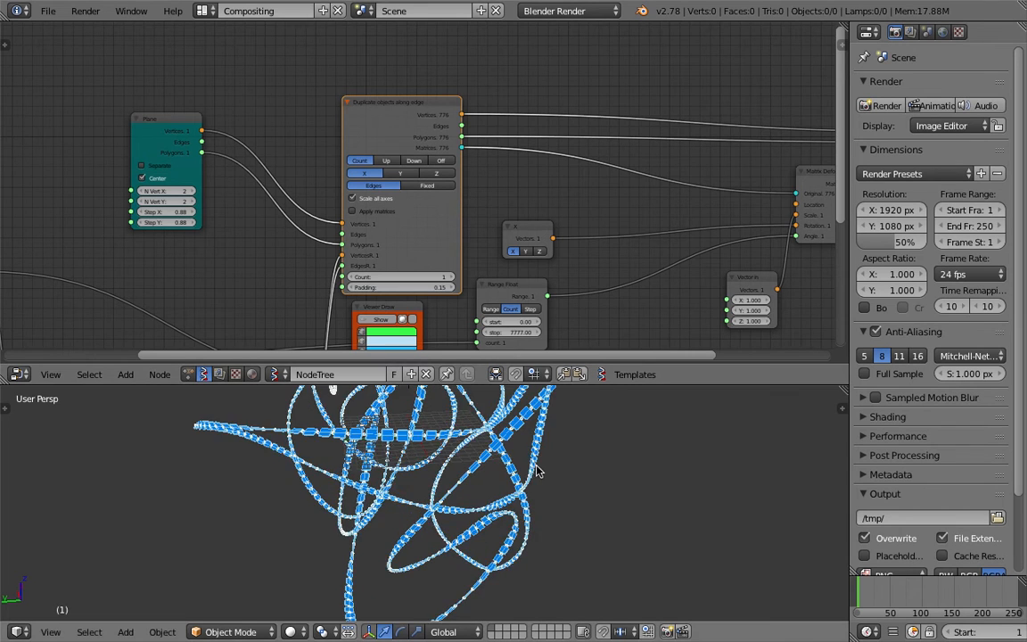
Set the Vector in node's Y value to 6.940 to widen the duplicated planes, and inspect the ribbon
middle_drag(605, 249, 540, 240)
drag(685, 301, 862, 301)
middle_drag(635, 472, 564, 482)
middle_drag(353, 286, 314, 186)
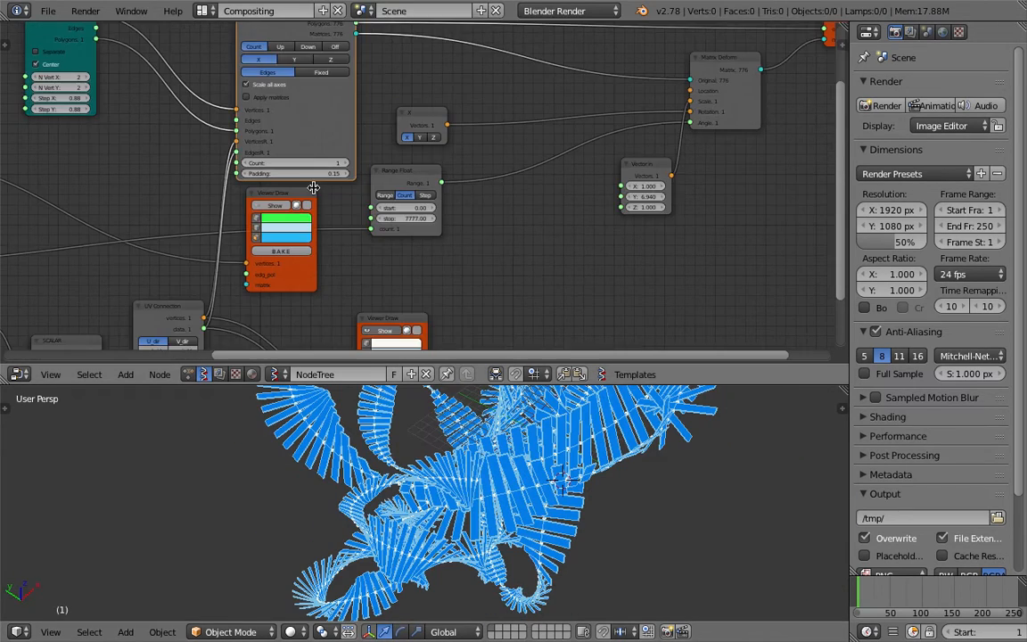
middle_drag(384, 300, 385, 199)
click(392, 231)
mouse_move(431, 515)
middle_down()
mouse_move(447, 496)
mouse_move(434, 476)
middle_up()
Enable Ambient Occlusion in the 3D view's shading settings
mouse_move(701, 170)
middle_down()
mouse_move(662, 179)
mouse_move(476, 295)
middle_up()
key(n)
scroll(773, 499, down, 5)
click(764, 549)
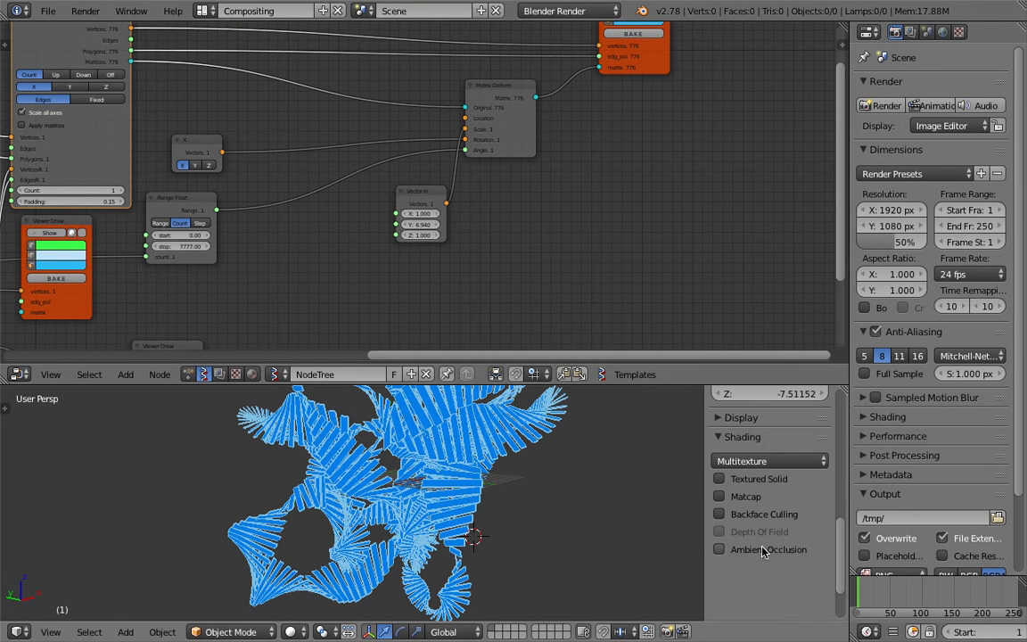
middle_drag(680, 482, 543, 505)
scroll(401, 499, down, 5)
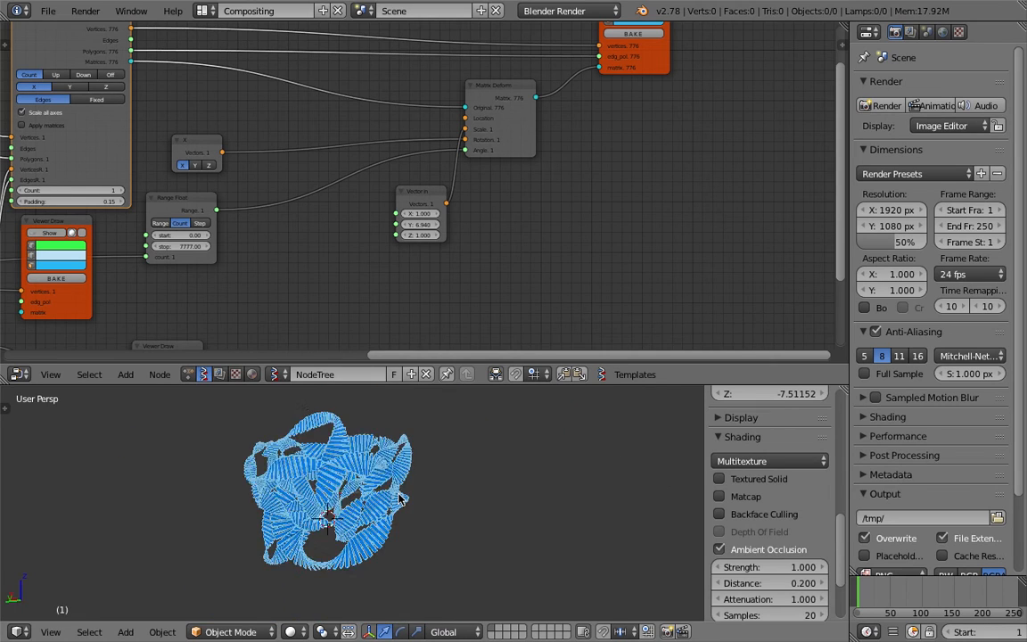
Enlarge the 3D view by shrinking the node editor above it, and save the file
middle_drag(401, 499, 458, 424)
drag(453, 384, 454, 286)
middle_drag(454, 366, 293, 508)
scroll(496, 414, up, 3)
scroll(489, 470, up, 2)
key(ctrl+s)
click(294, 509)
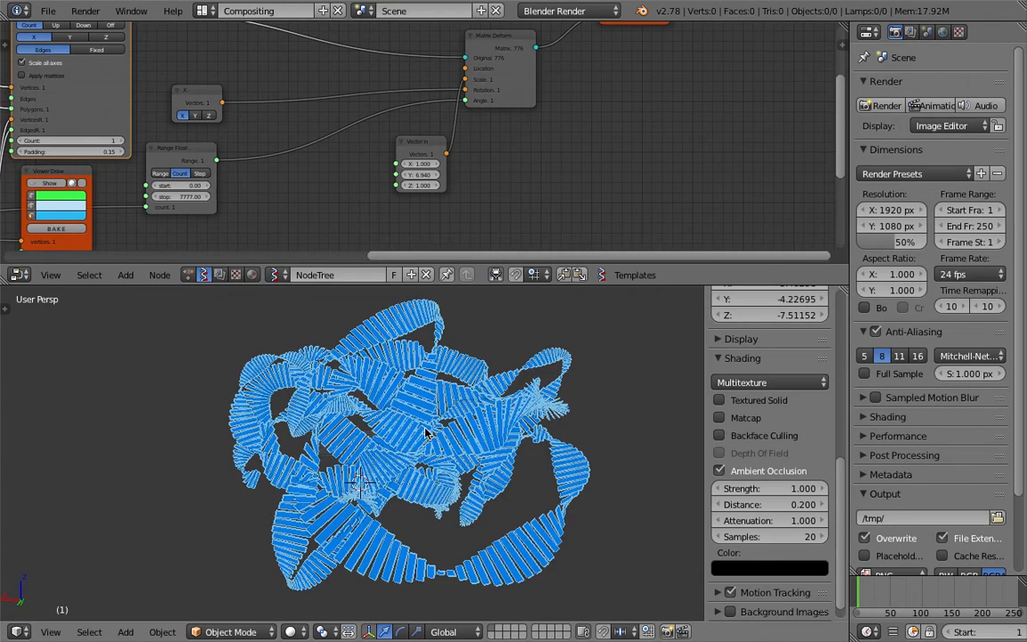
Set the Int node that drives the line's vertex count to 888
middle_drag(427, 433, 463, 435)
middle_drag(341, 487, 334, 486)
scroll(294, 205, down, 5)
middle_drag(245, 203, 445, 266)
scroll(378, 148, up, 2)
middle_drag(287, 141, 464, 140)
scroll(453, 84, up, 3)
middle_drag(200, 171, 295, 189)
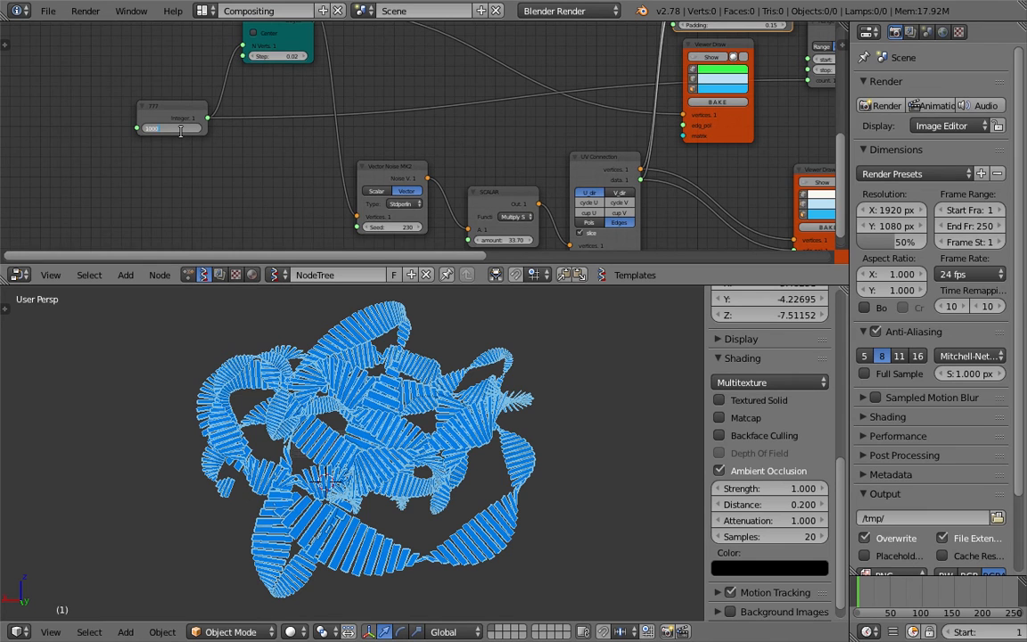
key(Return)
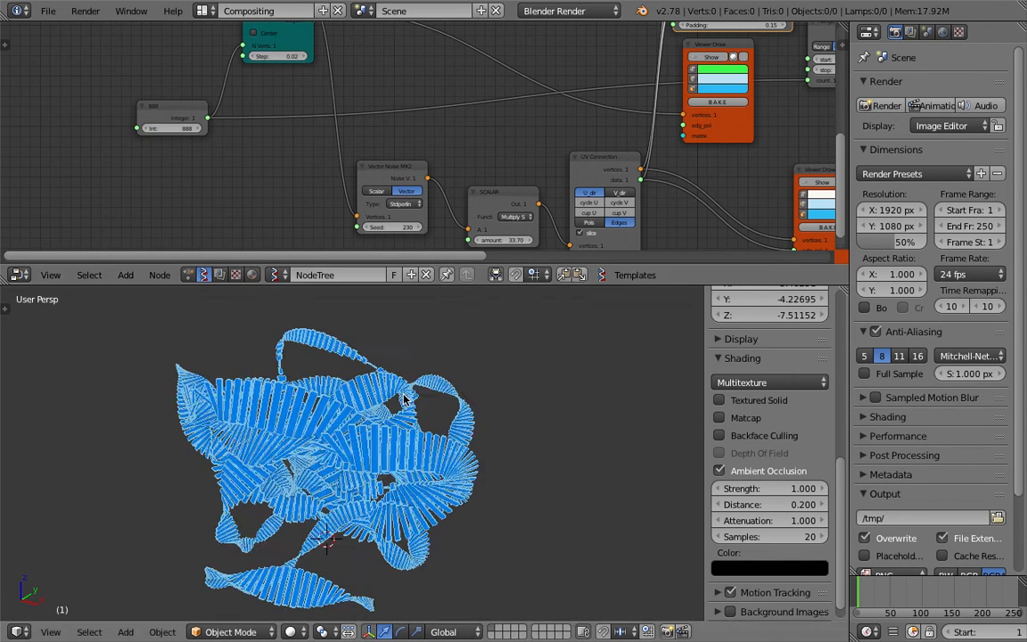
Delete the hidden Viewer Draw node that was attached to the original line's vertices
scroll(526, 120, down, 4)
scroll(382, 125, up, 5)
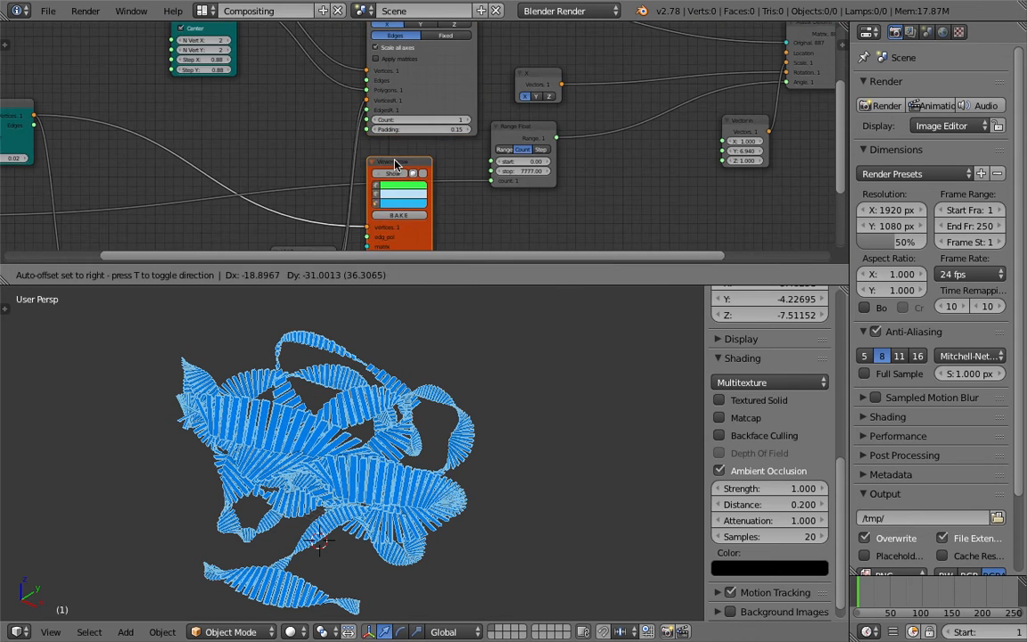
drag(418, 152, 273, 106)
key(x)
scroll(311, 119, down, 3)
middle_drag(190, 153, 292, 115)
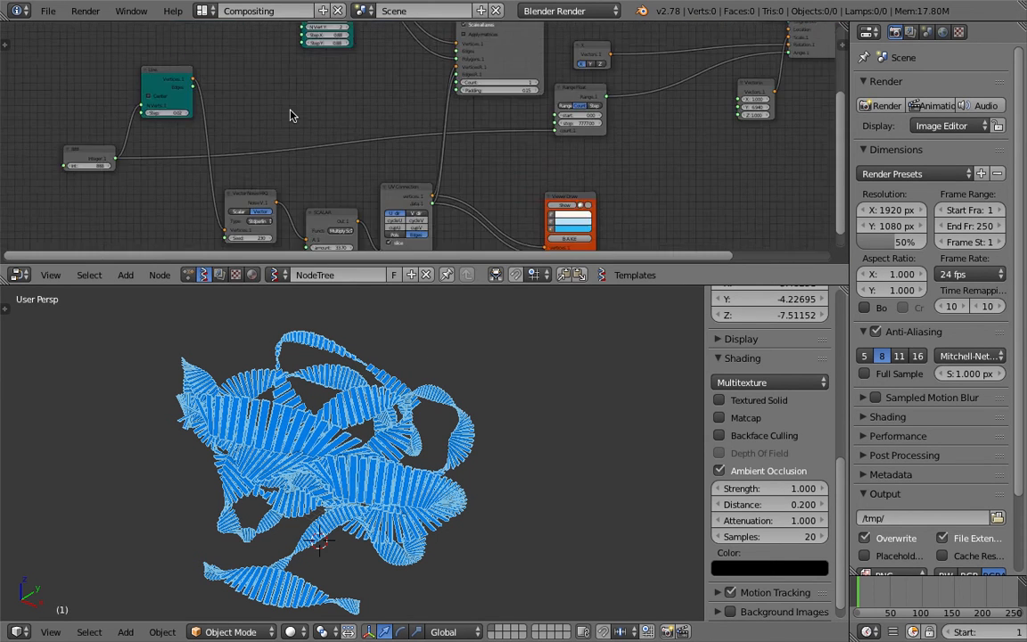
Rearrange the Int and Line nodes at the start of the node tree and save the file
middle_drag(98, 153, 222, 128)
drag(199, 116, 126, 109)
mouse_move(208, 128)
middle_down()
mouse_move(220, 148)
mouse_move(203, 171)
middle_up()
scroll(203, 171, up, 3)
key(ctrl+s)
click(229, 138)
Tidy the node layout by placing the Vector Noise MK2 node directly beside the Line node
drag(282, 83, 217, 100)
drag(129, 162, 108, 161)
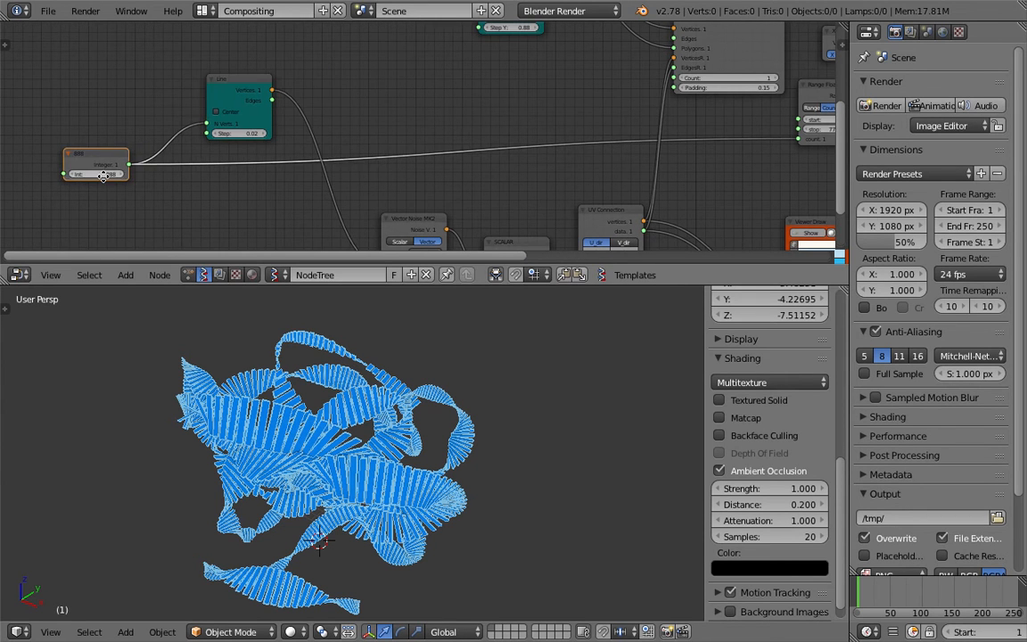
scroll(94, 173, up, 2)
middle_drag(87, 172, 134, 180)
drag(304, 79, 278, 73)
scroll(285, 115, down, 3)
middle_drag(268, 134, 190, 90)
drag(393, 162, 328, 41)
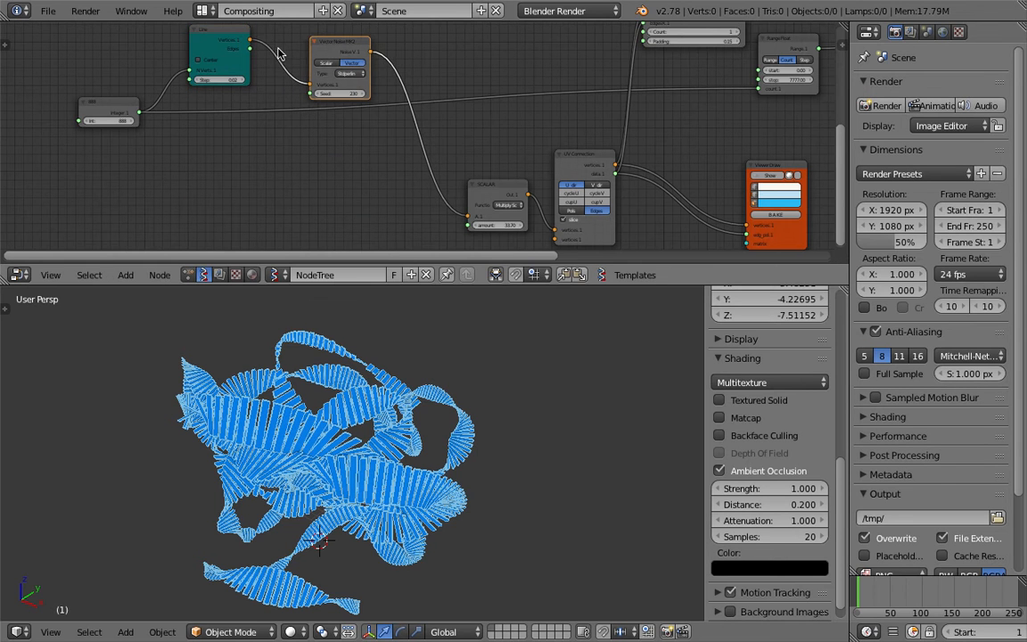
middle_drag(249, 44, 234, 88)
mouse_move(337, 355)
middle_down()
mouse_move(353, 346)
mouse_move(346, 334)
middle_up()
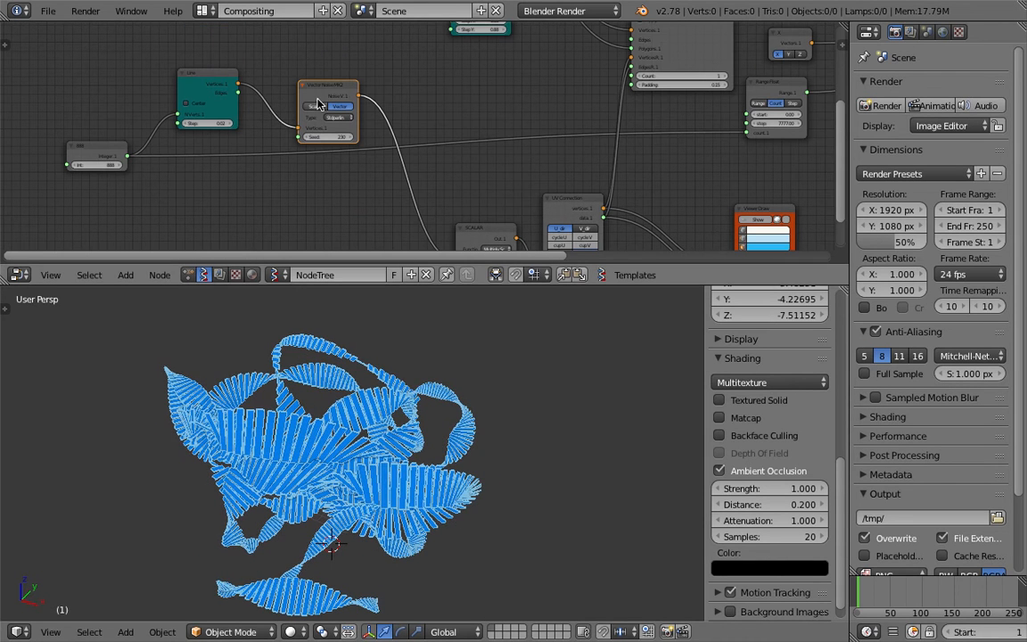
Vary the Vector Noise MK2 seed, trying 305 and settling on 381, while checking the ribbon's shape
drag(320, 95, 318, 87)
drag(328, 129, 347, 129)
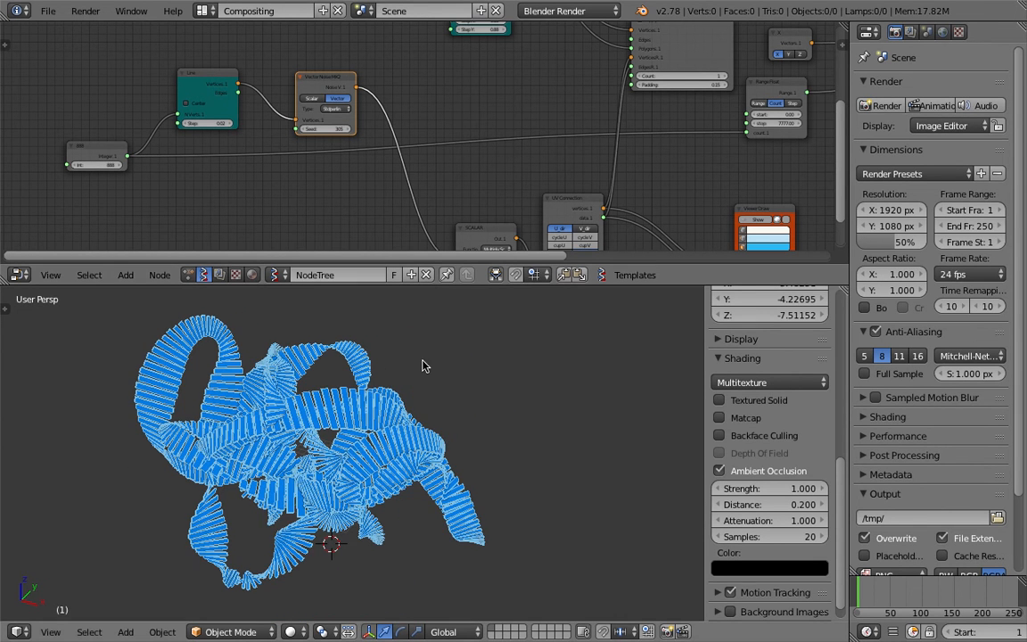
middle_drag(423, 362, 376, 359)
drag(331, 129, 346, 129)
middle_drag(463, 395, 420, 415)
key(Home)
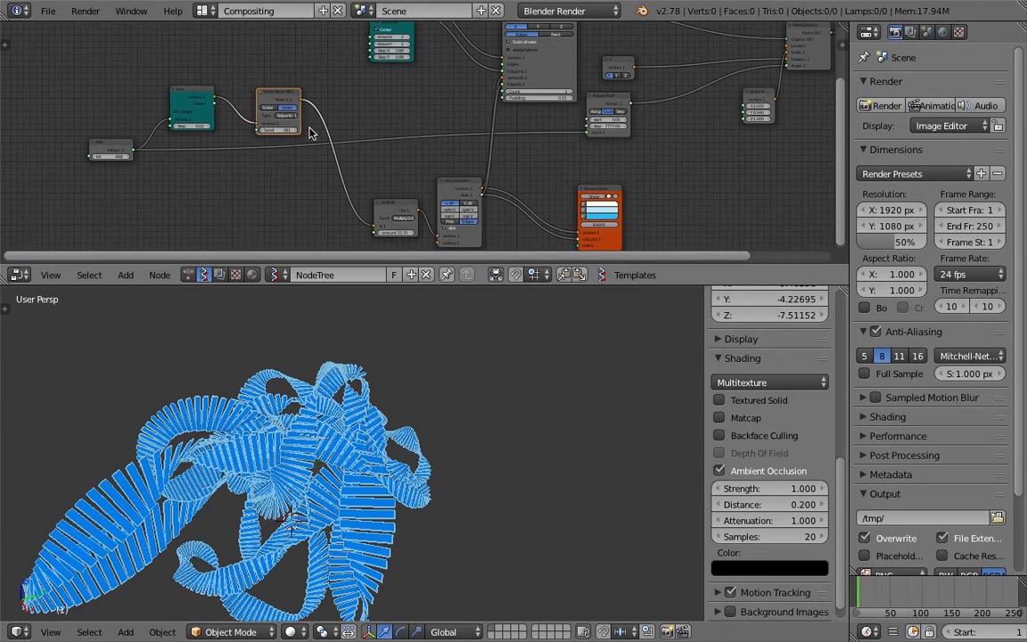
Move the SCALAR node closer to the Vector Noise MK2 node and check the ribbon from another angle
drag(387, 203, 344, 176)
middle_drag(353, 140, 330, 159)
middle_drag(346, 349, 406, 489)
middle_drag(533, 192, 496, 187)
middle_drag(448, 467, 392, 419)
Examine the Viewer Draw node's inputs and the ribbon from several angles, and save the file
middle_drag(616, 138, 332, 194)
scroll(332, 194, up, 6)
mouse_move(615, 72)
middle_down()
mouse_move(378, 229)
mouse_move(474, 121)
mouse_move(477, 103)
middle_up()
scroll(378, 229, up, 3)
scroll(482, 186, up, 2)
scroll(472, 192, up, 1)
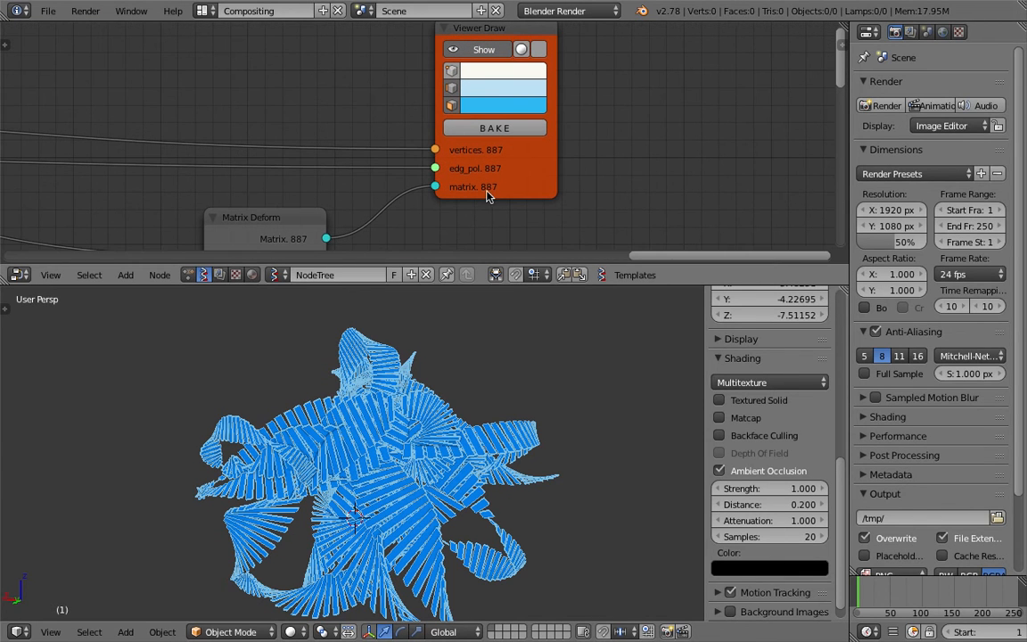
middle_drag(486, 404, 469, 314)
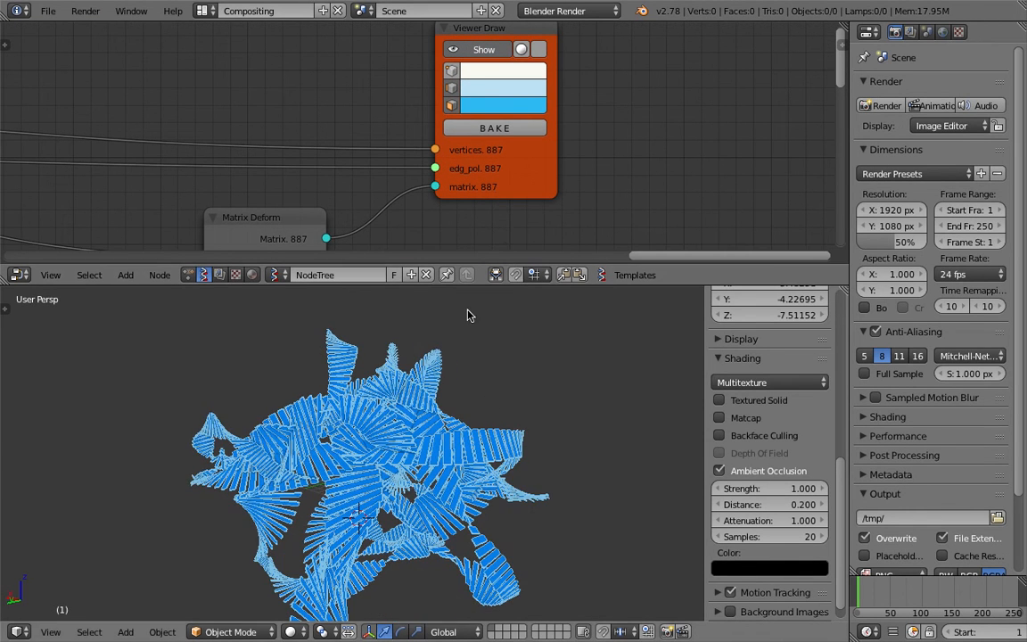
scroll(496, 216, down, 1)
middle_drag(492, 384, 488, 511)
key(ctrl+s)
click(489, 511)
Review the overall node tree and save the file again
scroll(420, 236, down, 1)
middle_drag(403, 198, 463, 192)
scroll(463, 193, down, 1)
scroll(516, 124, down, 1)
key(ctrl+s)
middle_drag(267, 190, 758, 111)
click(516, 124)
Raise the Vector Noise MK2 node's seed to reshape the ribbon, and save over improv_001.blend
middle_drag(145, 171, 284, 159)
scroll(351, 185, up, 2)
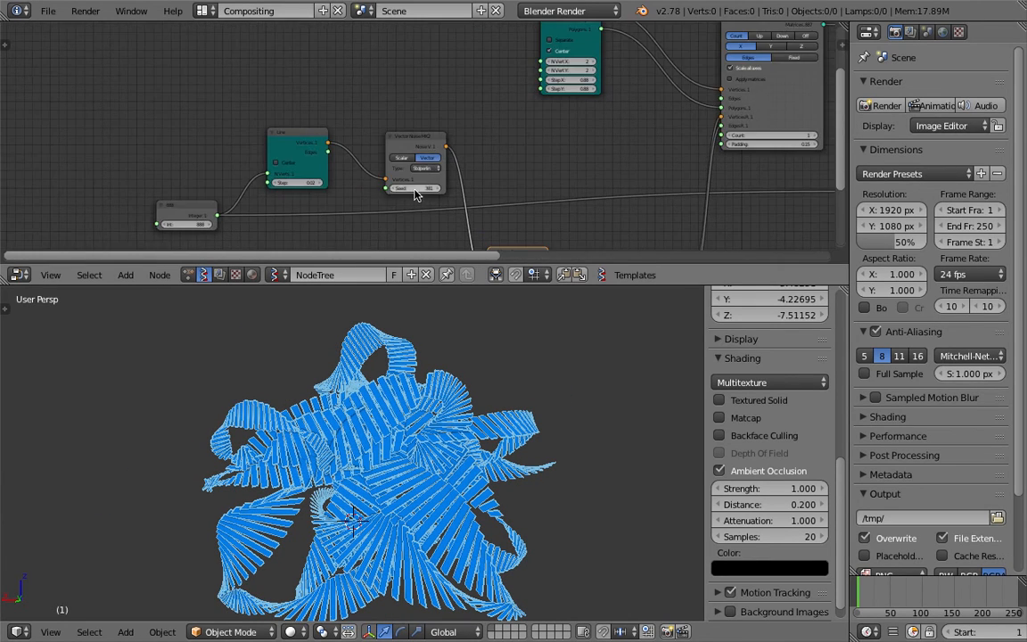
drag(415, 188, 482, 189)
scroll(449, 381, down, 3)
key(ctrl+s)
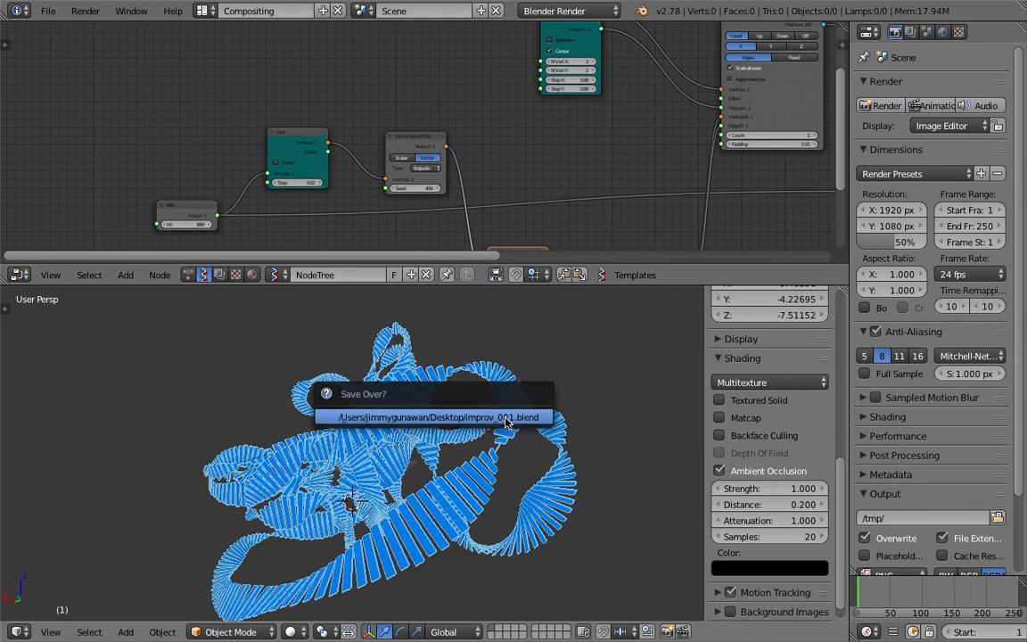
click(509, 419)
Inspect the reshaped ribbon up close and from other angles, and save the file
middle_drag(508, 418, 480, 426)
scroll(486, 442, up, 4)
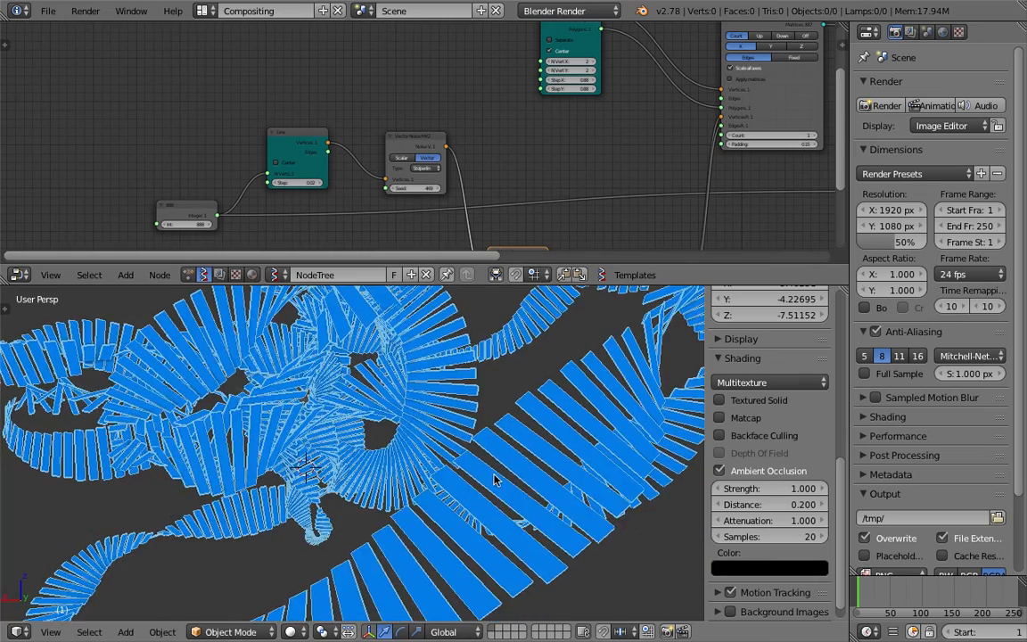
scroll(499, 470, down, 4)
middle_drag(500, 470, 406, 492)
key(ctrl+s)
click(447, 497)
scroll(585, 198, down, 3)
middle_drag(580, 172, 337, 184)
key(ctrl+s)
click(432, 192)
Add a Mesh Join node beyond the Viewer Draw node
middle_drag(629, 152, 254, 183)
scroll(447, 153, up, 5)
scroll(447, 153, up, 3)
middle_drag(445, 154, 389, 210)
scroll(455, 179, down, 4)
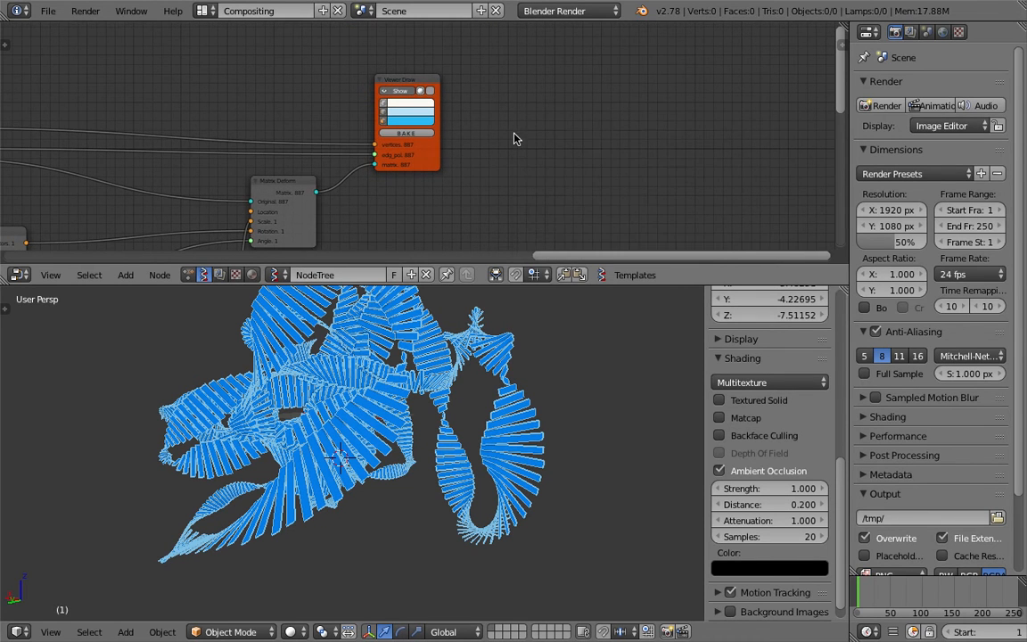
key(shift+a)
click(514, 135)
text(mesh)
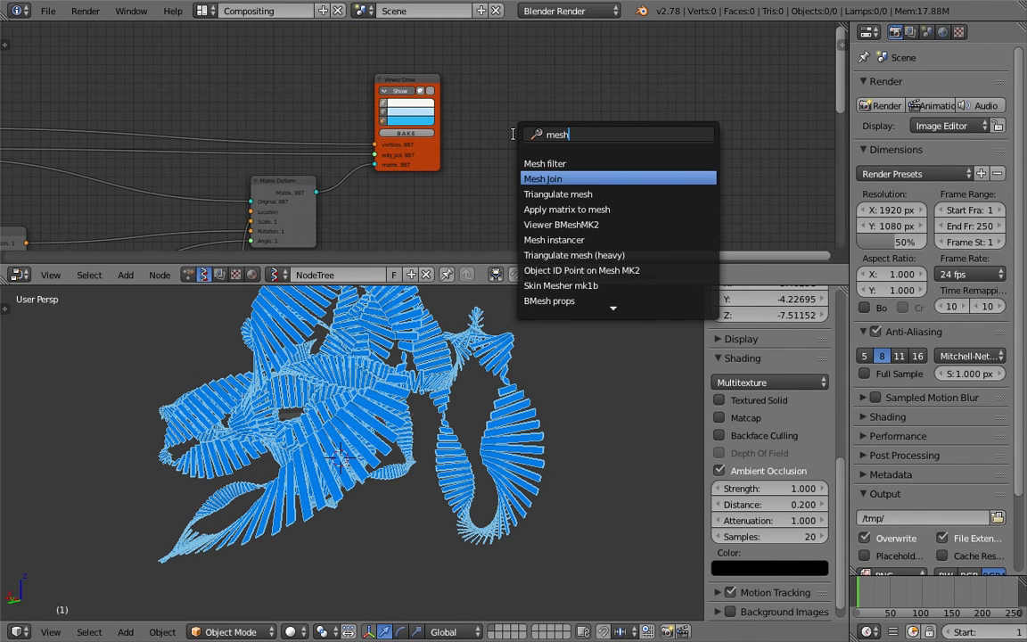
key(Return)
click(585, 122)
scroll(571, 124, down, 4)
middle_drag(550, 130, 602, 127)
scroll(604, 126, up, 2)
drag(699, 121, 736, 119)
Add a Viewer BMeshMK2 node beyond the Viewer Draw node and delete the unused Mesh Join node
key(shift+a)
click(660, 124)
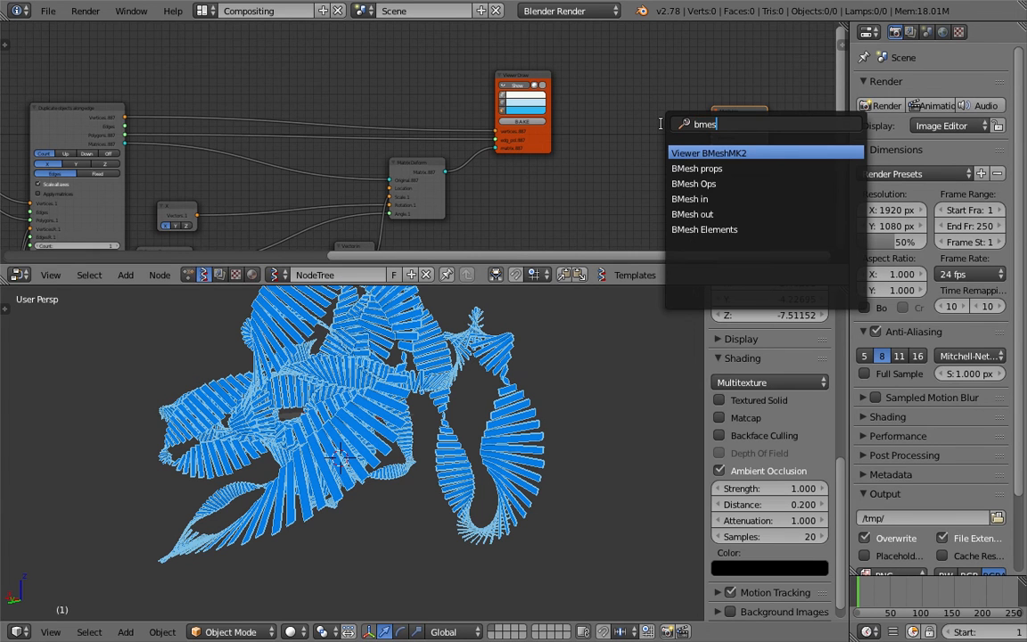
key(Return)
click(644, 113)
drag(758, 114, 786, 113)
middle_drag(790, 112, 662, 101)
key(x)
scroll(662, 112, up, 2)
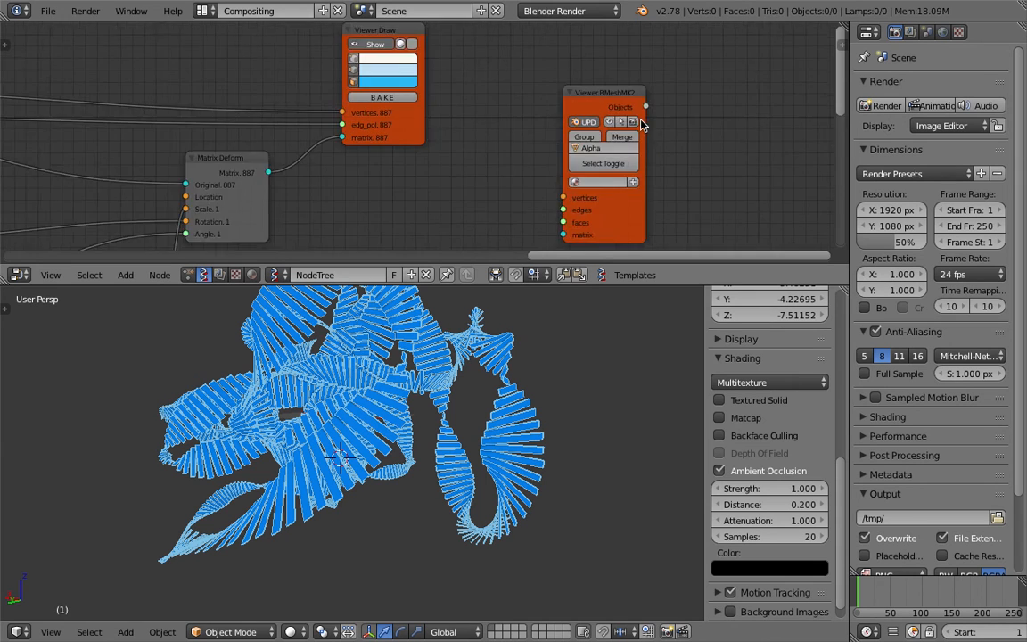
scroll(642, 124, up, 2)
click(722, 104)
scroll(466, 161, down, 3)
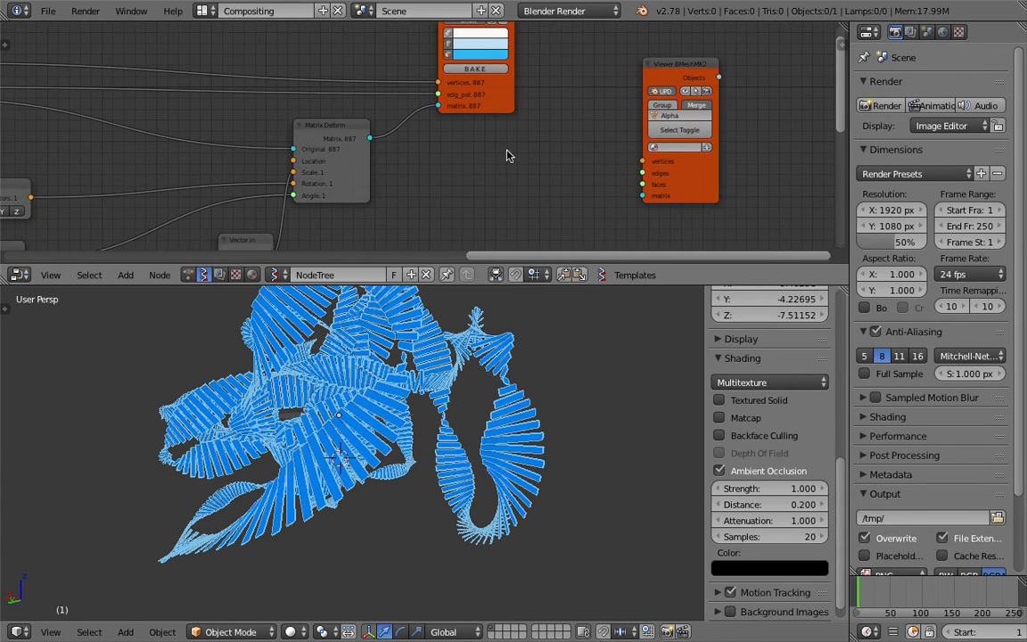
Feed Viewer BMeshMK2 with the duplicator's vertices, its polygons as faces, and the Matrix Deform matrix
scroll(443, 155, down, 2)
middle_drag(138, 119, 213, 116)
drag(81, 76, 663, 175)
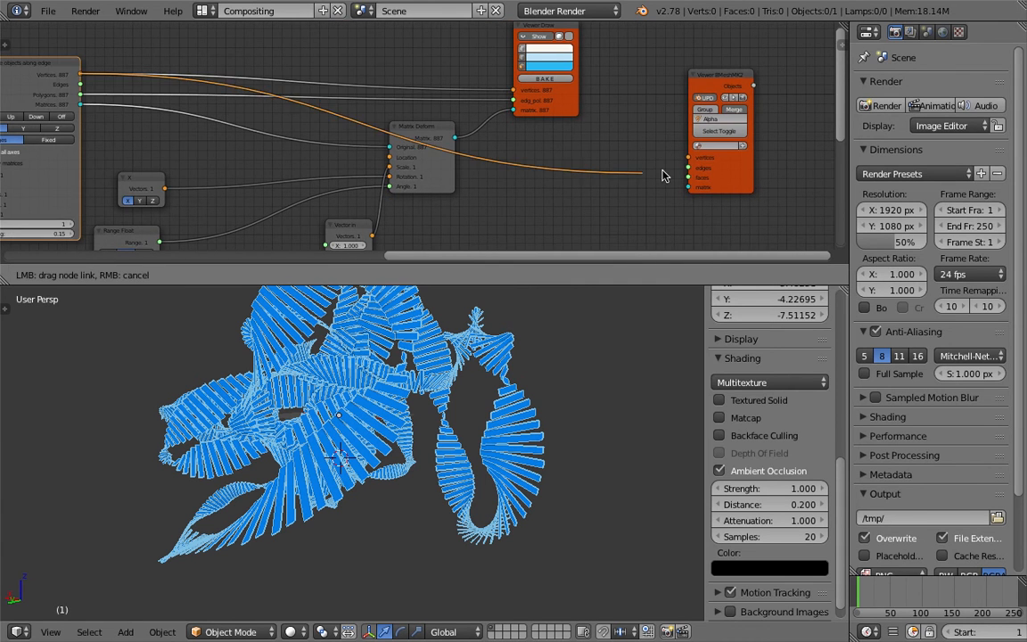
drag(394, 150, 393, 148)
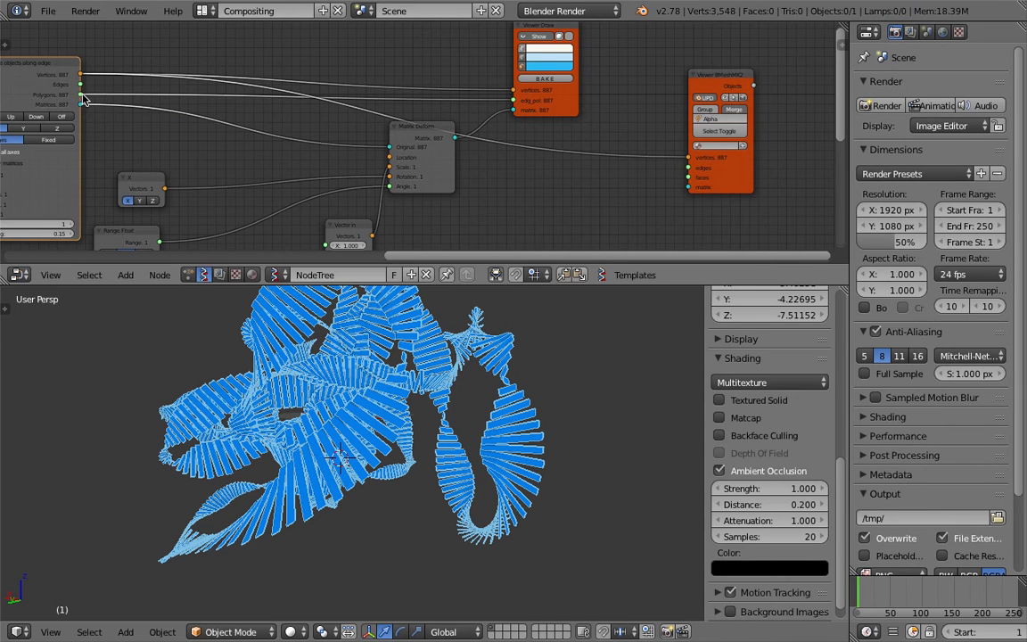
drag(81, 94, 675, 178)
drag(428, 129, 687, 187)
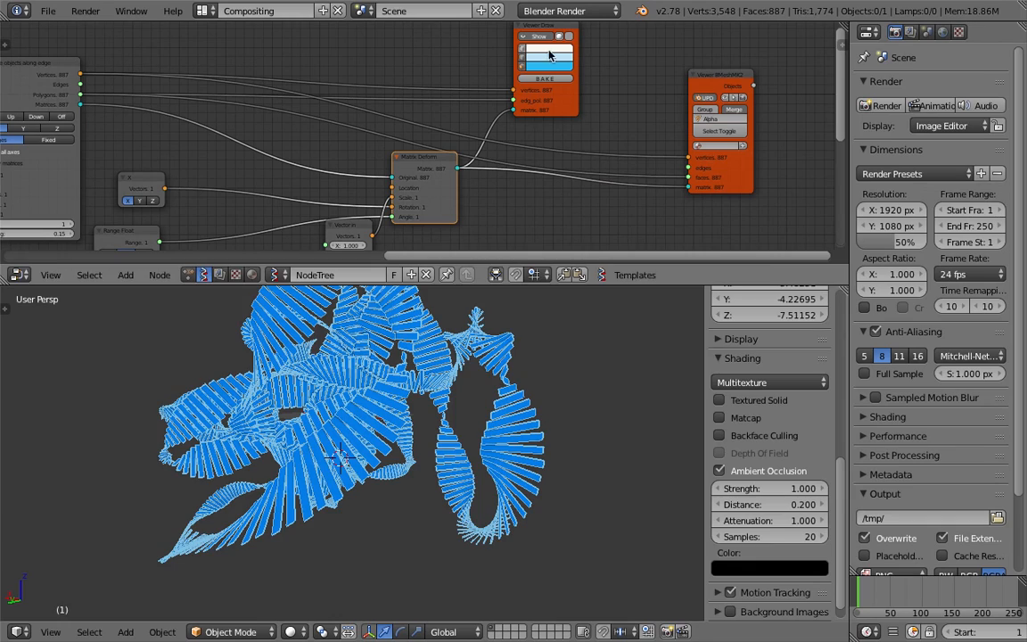
Turn off the Viewer Draw preview and select the generated ribbon mesh in the 3D view
click(545, 41)
right_click(334, 428)
middle_drag(328, 430, 547, 426)
Add a Monkey mesh and place it beside the ribbon, scaled to about 4.38
key(shift+a)
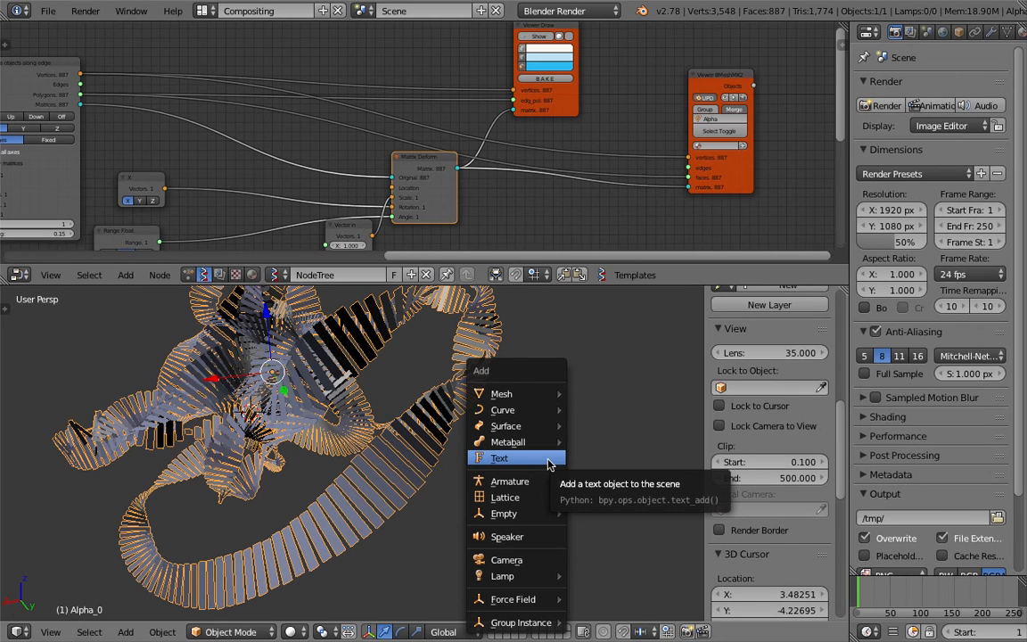
mouse_move(536, 403)
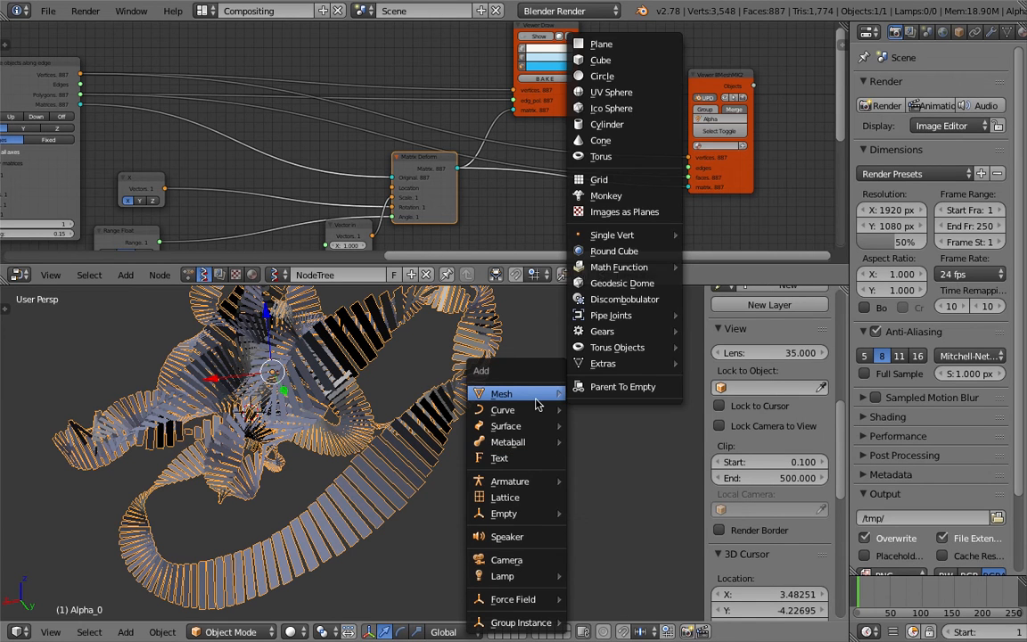
click(636, 198)
drag(251, 412, 433, 428)
middle_drag(475, 489, 467, 458)
Parent the monkey to the ribbon mesh using the Object option
shift+right_click(452, 393)
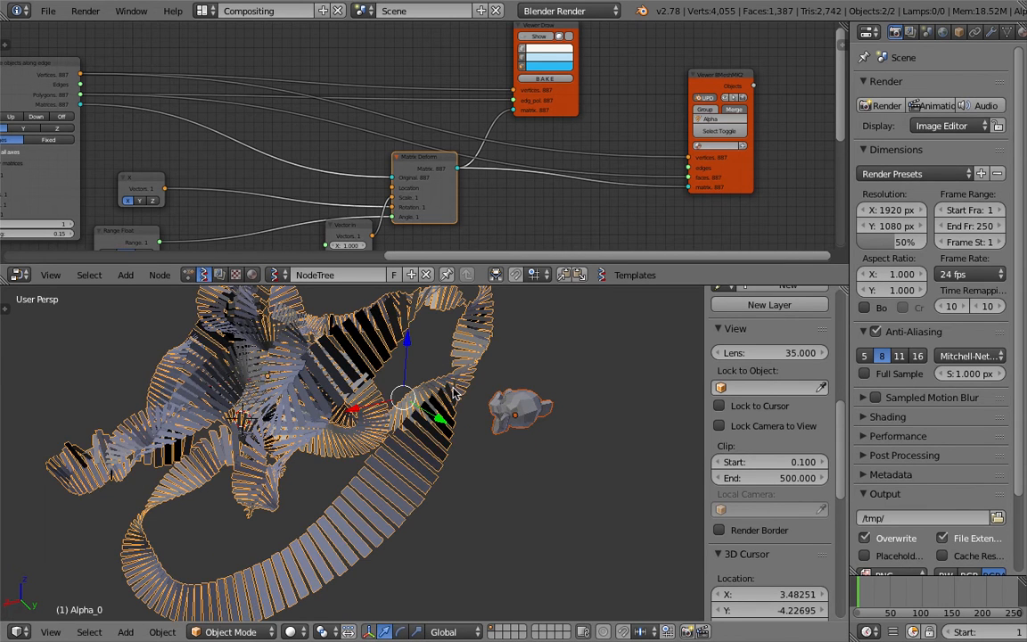
key(ctrl+p)
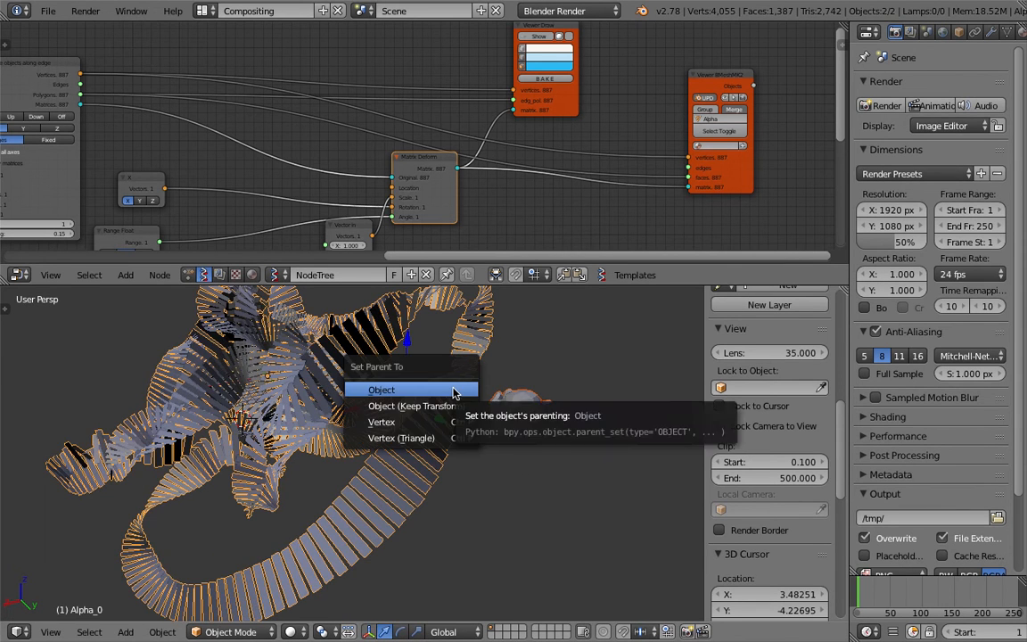
click(401, 390)
Set the ribbon mesh's duplication to Faces so the monkey repeats on every plane
right_click(404, 408)
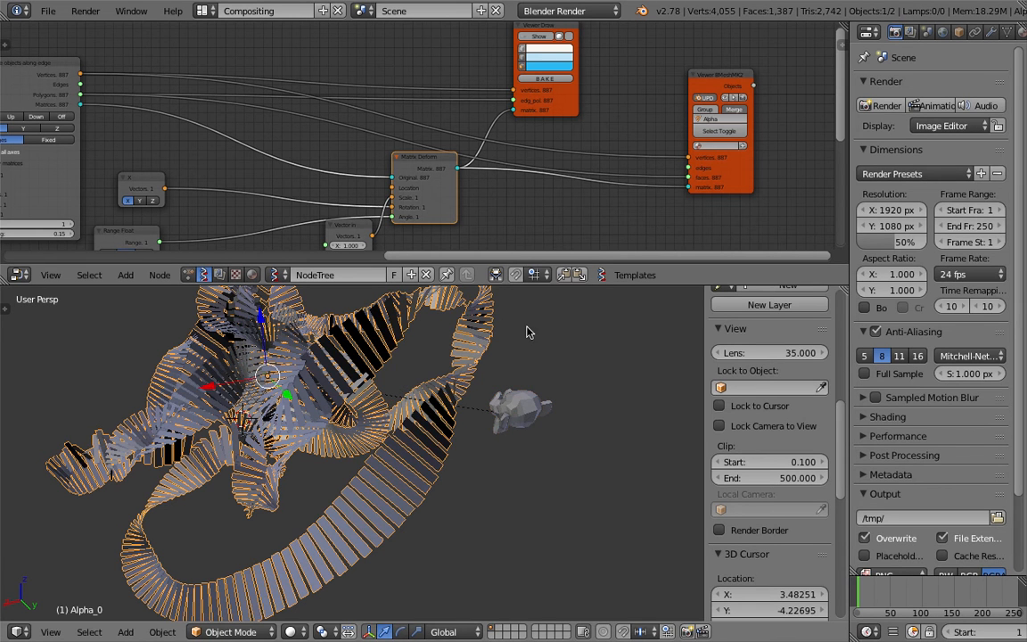
key(r)
key(Escape)
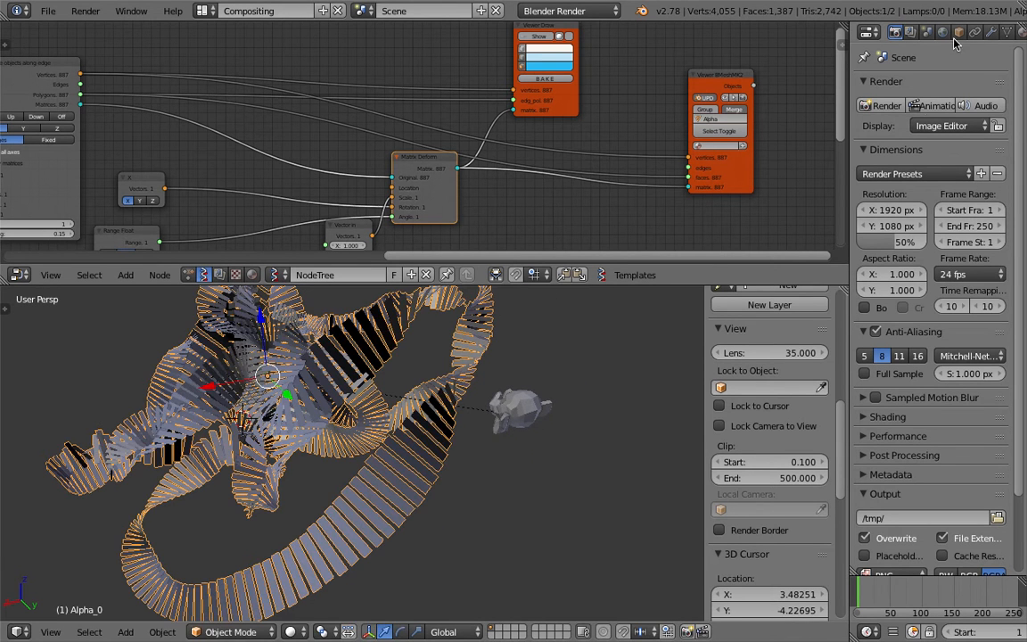
click(991, 33)
click(900, 86)
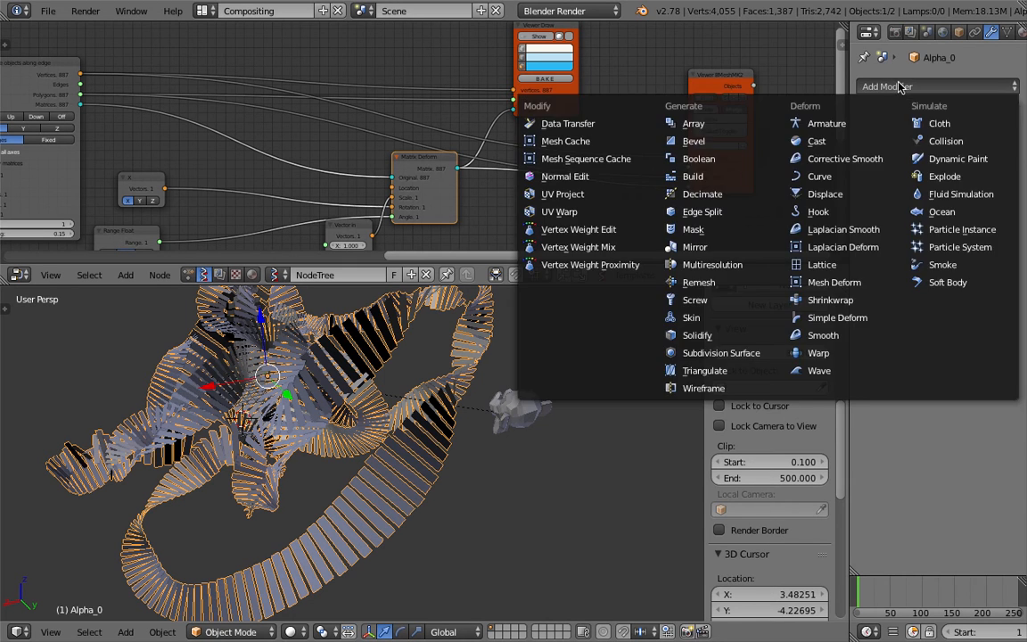
click(925, 32)
click(941, 32)
click(958, 32)
scroll(968, 506, down, 4)
click(958, 504)
scroll(443, 471, down, 3)
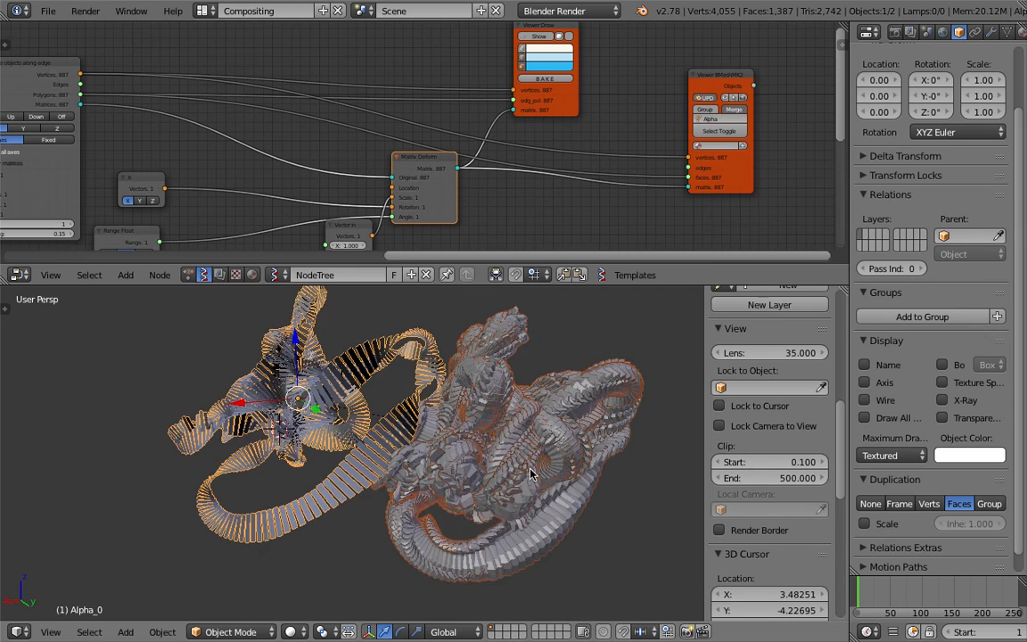
middle_drag(443, 470, 429, 476)
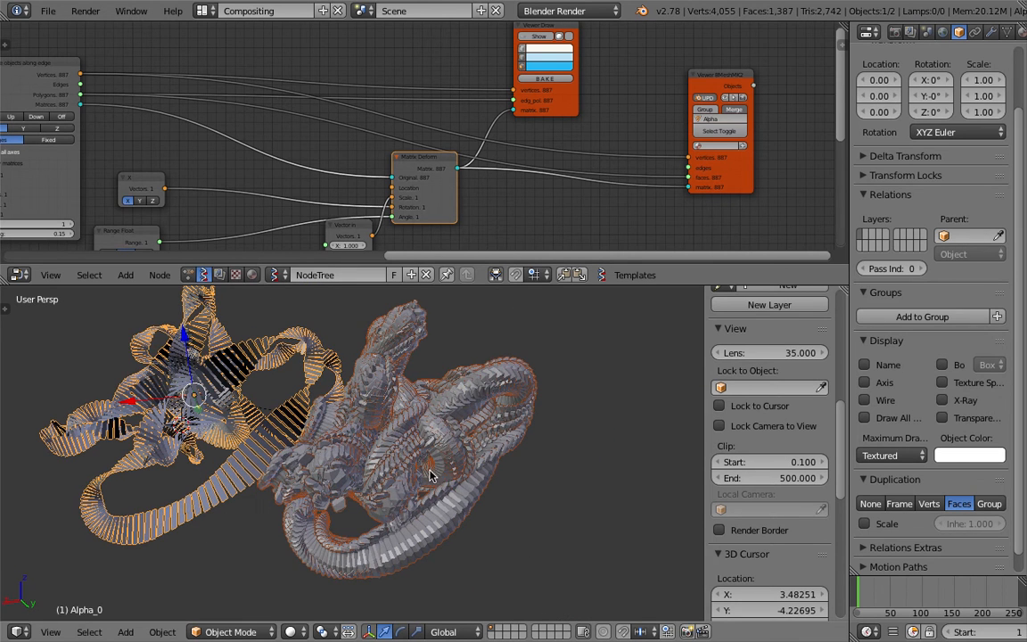
right_click(388, 424)
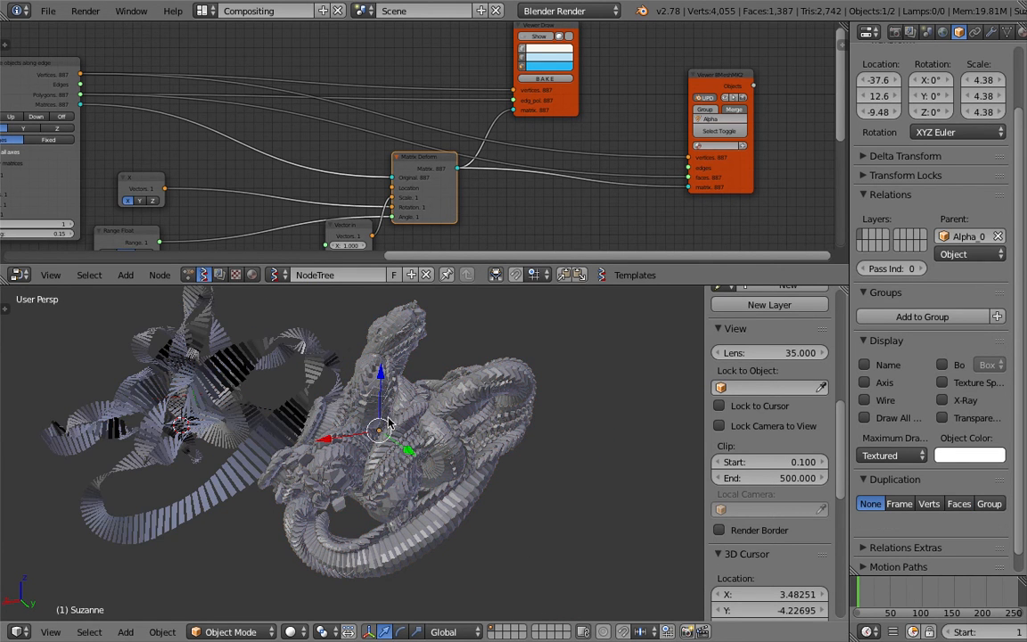
right_click(514, 400)
key(g)
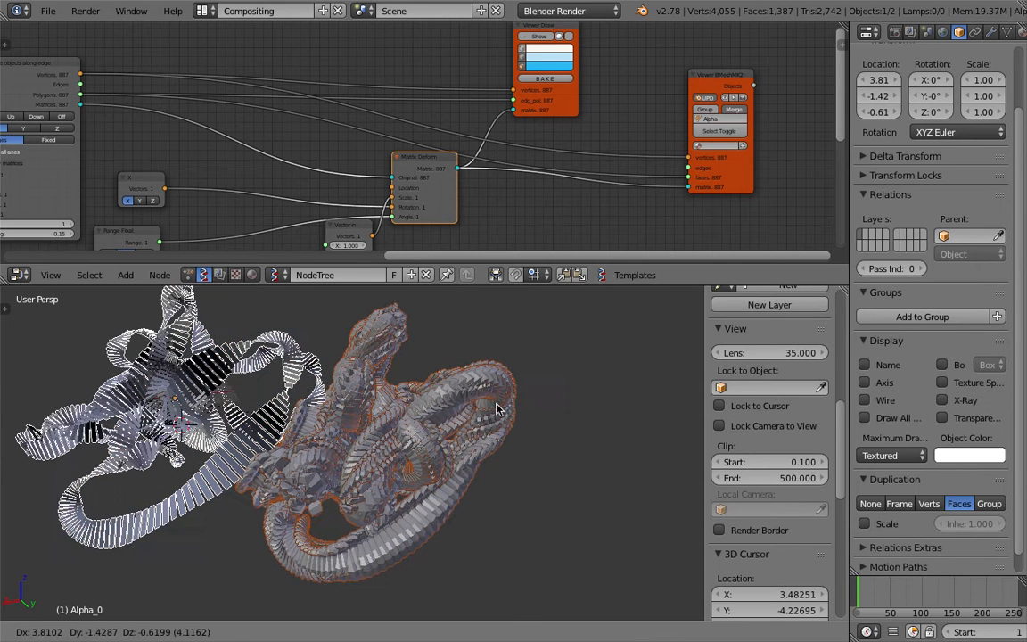
right_click(485, 412)
Split the properties area, show an Outliner in the upper part, and expand Alpha_0's hierarchy
drag(1023, 26, 1019, 176)
click(865, 35)
click(896, 289)
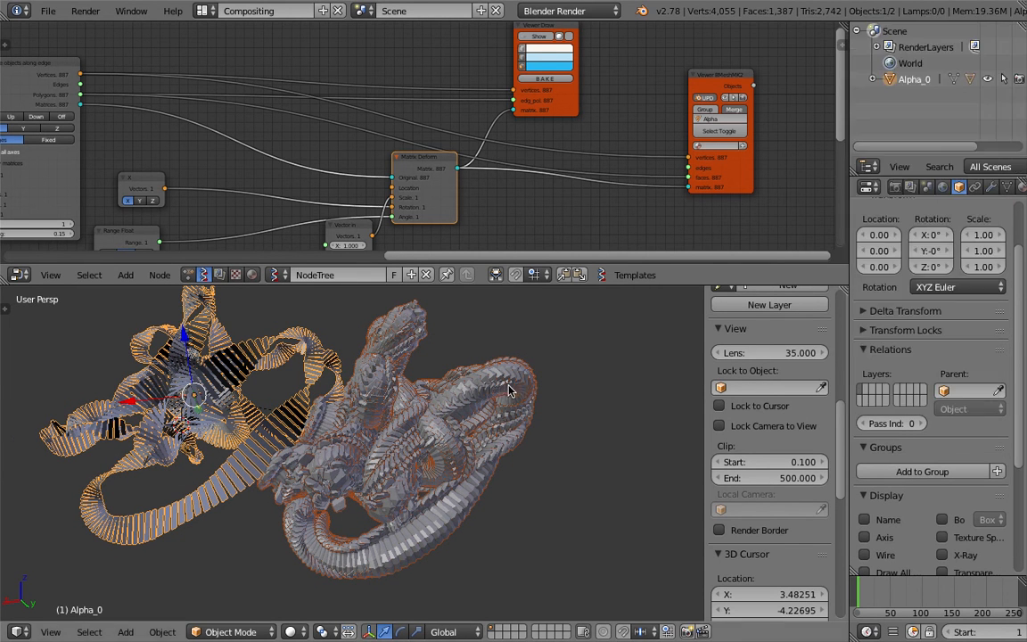
click(874, 79)
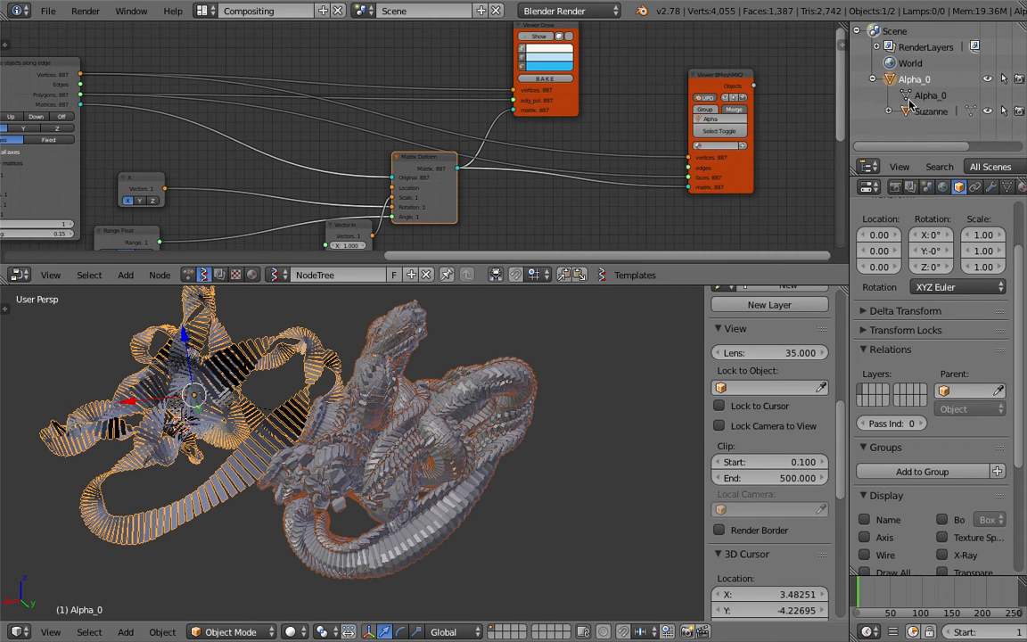
Select Suzanne in the Outliner, move it to about X -50.4, Y 23.6, Z -7.67, and scale it to about 2.29
click(927, 113)
key(g)
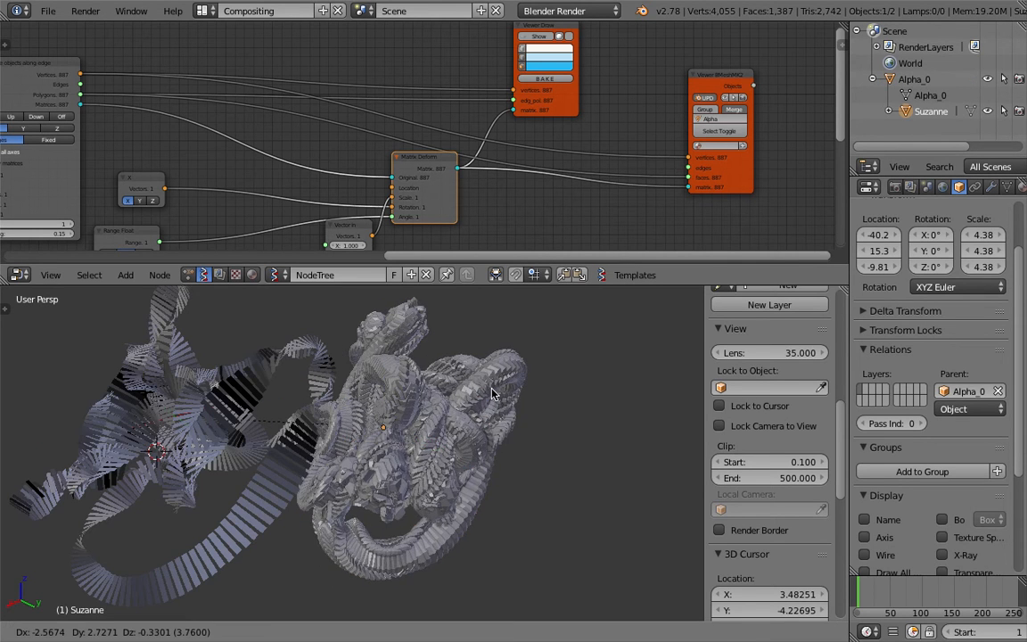
click(427, 377)
middle_drag(427, 378, 386, 397)
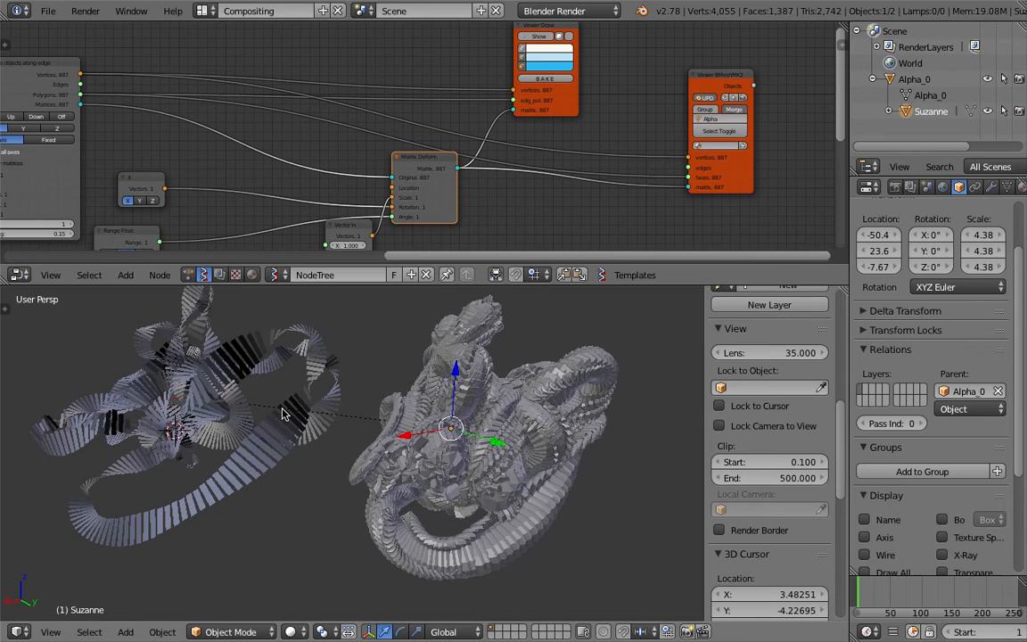
middle_drag(282, 413, 558, 467)
key(s)
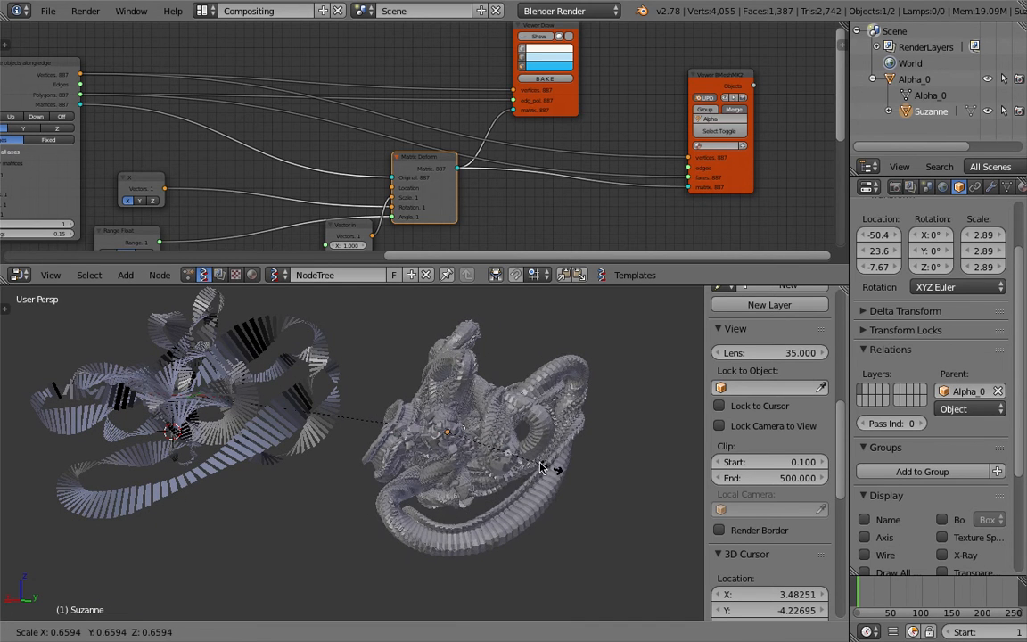
click(530, 464)
Try rotating Suzanne freely with trackball rotation in a maximised 3D view, and return to the full layout
key(ctrl+Up)
middle_drag(505, 382, 590, 341)
scroll(478, 365, up, 4)
scroll(305, 392, down, 7)
key(r)
right_click(599, 293)
shift+middle_drag(605, 294, 627, 313)
key(r)
key(r)
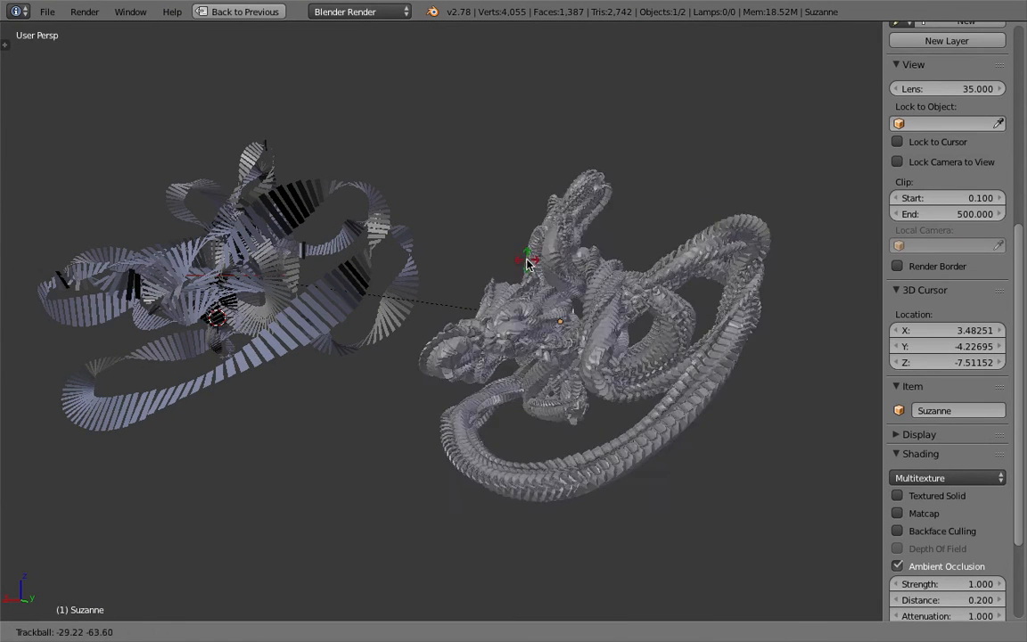
click(610, 344)
click(613, 345)
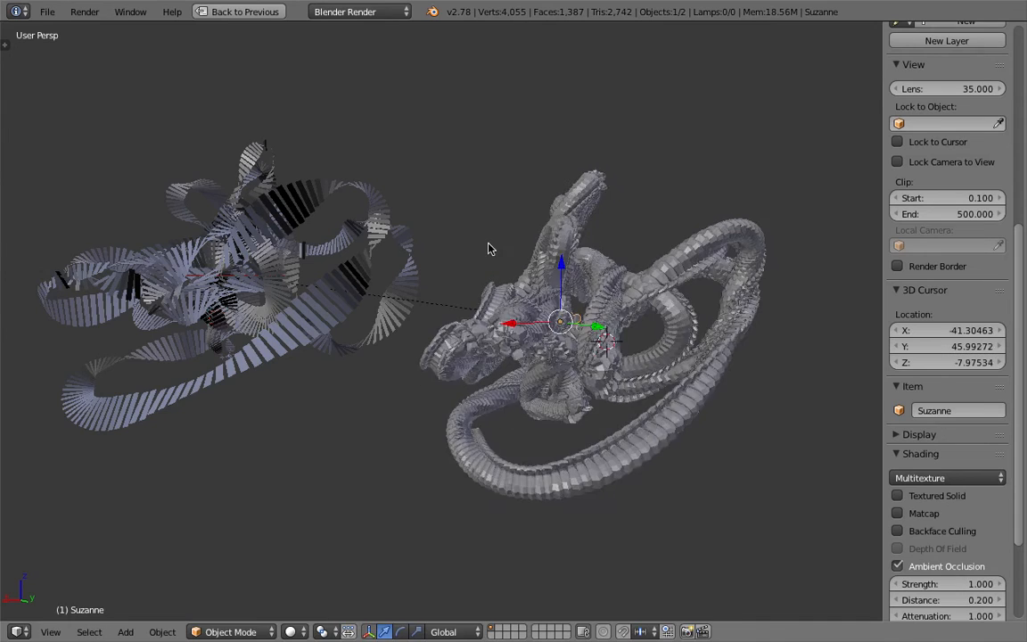
shift+middle_drag(419, 207, 445, 228)
click(252, 17)
Save over improv_001.blend, and save a new version as improv_002.blend on the Desktop
key(ctrl+s)
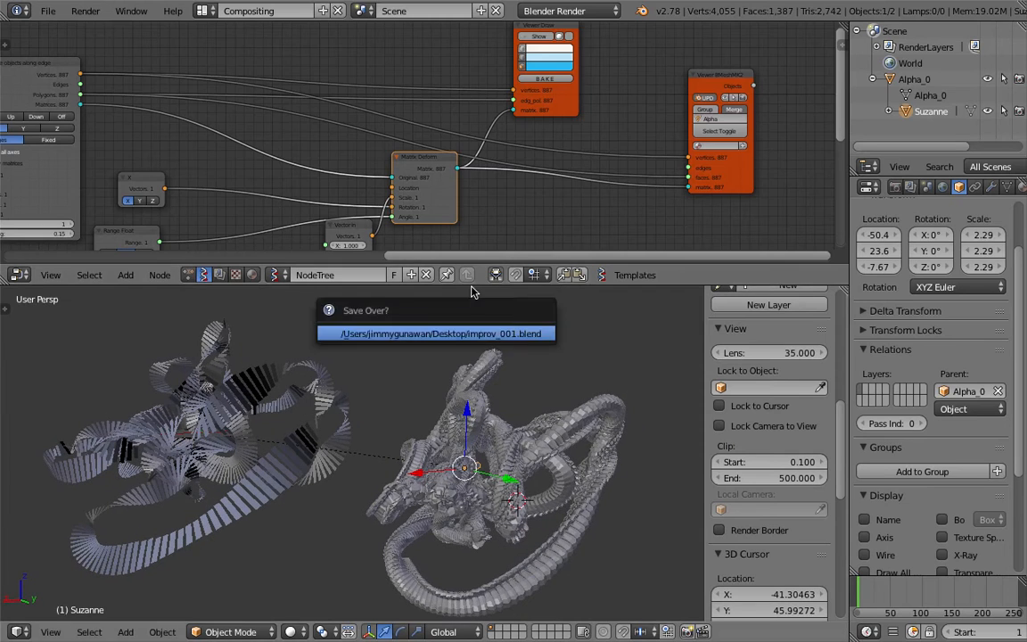
key(Return)
middle_drag(398, 172, 443, 114)
scroll(443, 118, up, 3)
scroll(445, 131, up, 1)
middle_drag(368, 164, 394, 161)
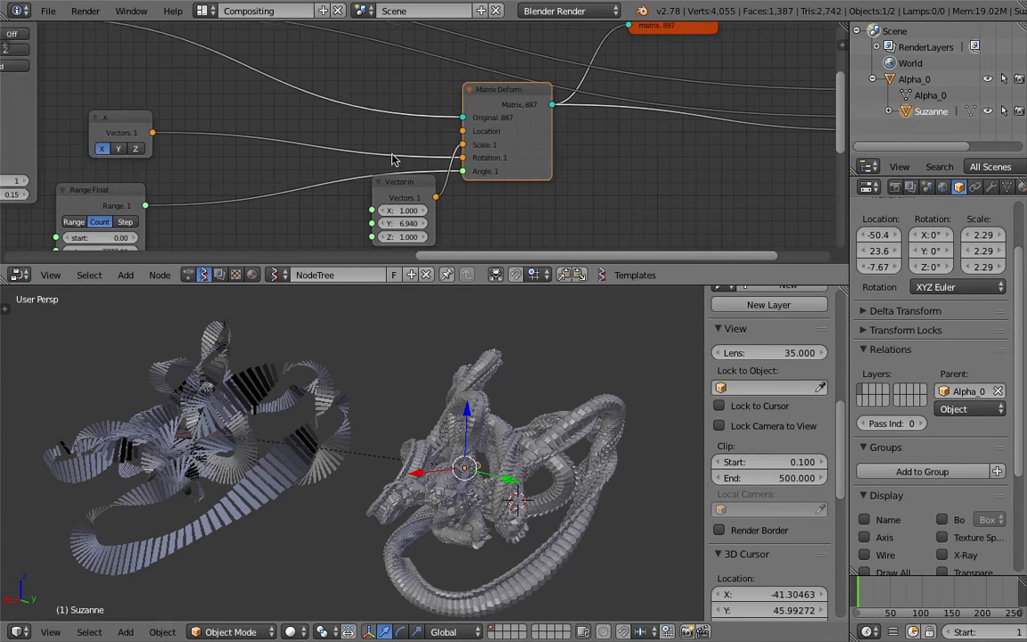
click(50, 12)
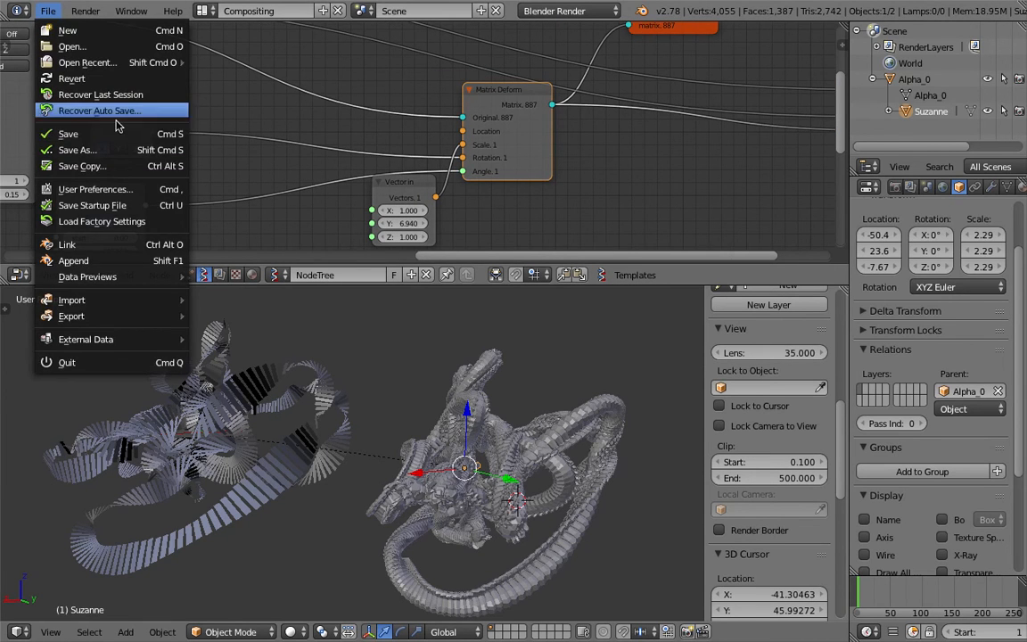
click(98, 150)
click(909, 72)
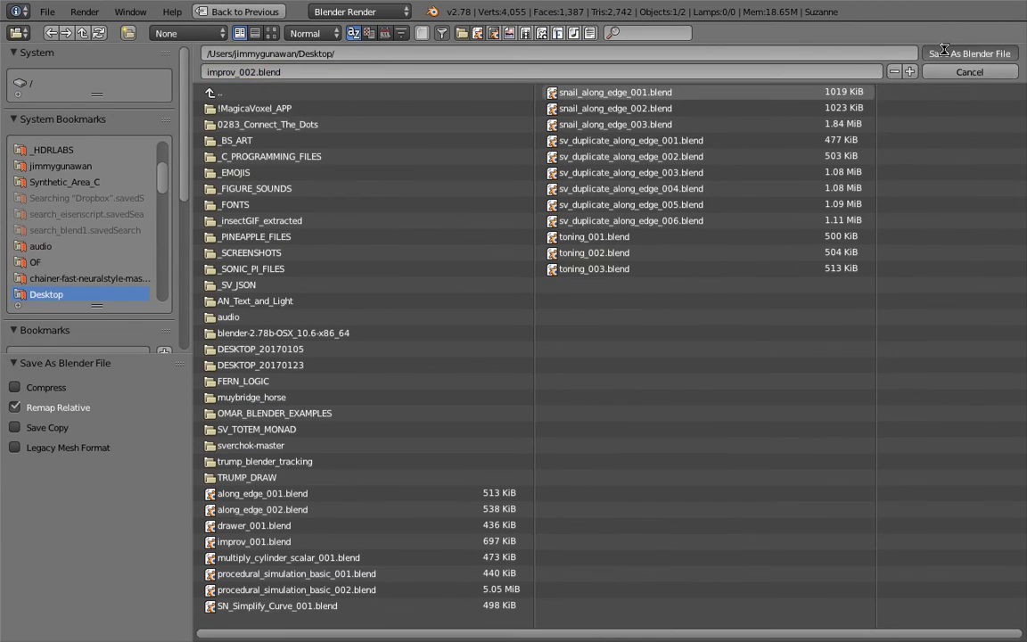
click(967, 54)
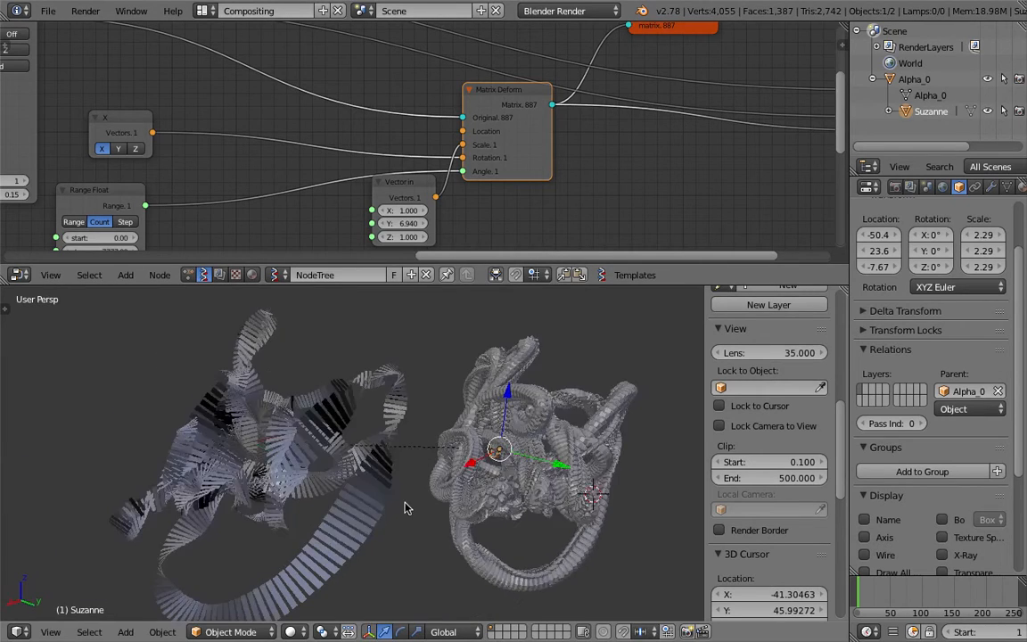
Move Suzanne to about X -53.6, Y 23.2, Z -4.62, and save over improv_002.blend
key(g)
click(425, 453)
scroll(394, 463, up, 2)
middle_drag(395, 464, 412, 489)
scroll(418, 506, down, 1)
key(ctrl+s)
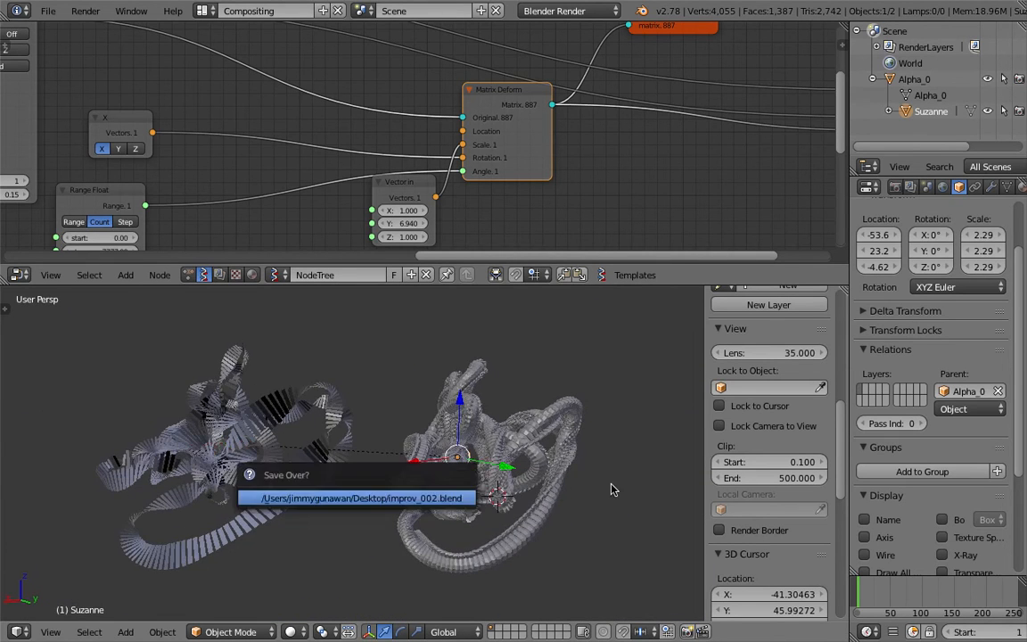
Enable Matcap shading in the 3D view, try the gold matcap, and apply the rainbow normal-colour matcap
scroll(735, 401, down, 10)
click(735, 397)
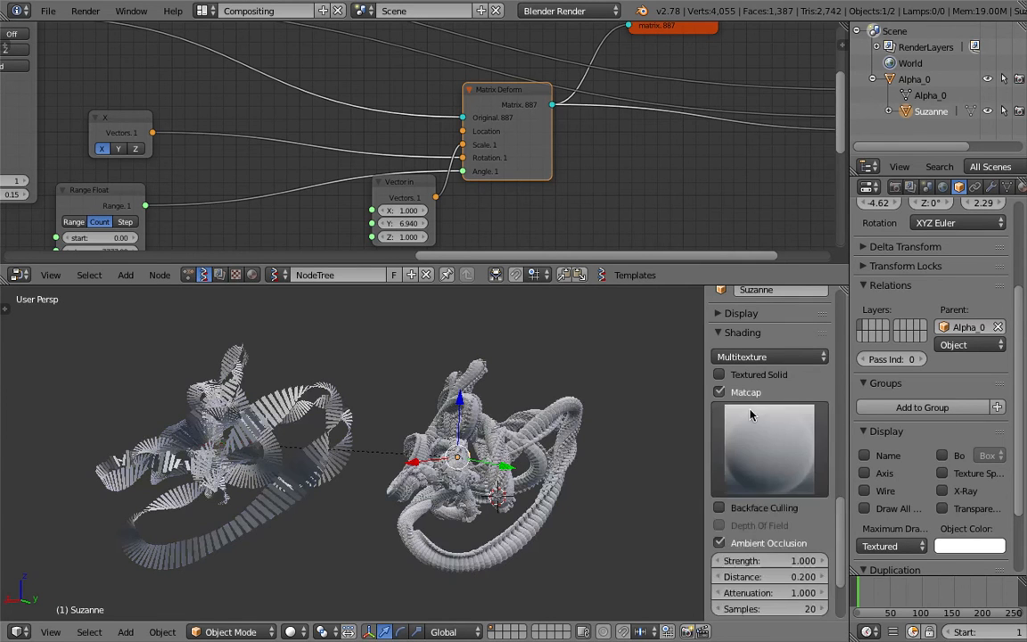
scroll(772, 410, down, 3)
click(772, 411)
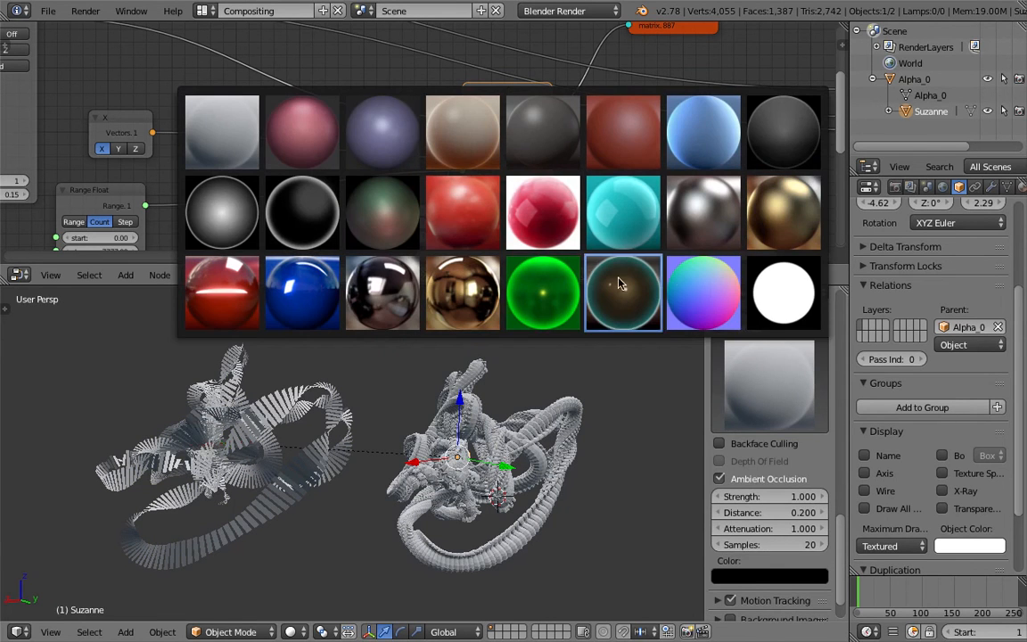
click(703, 293)
click(768, 383)
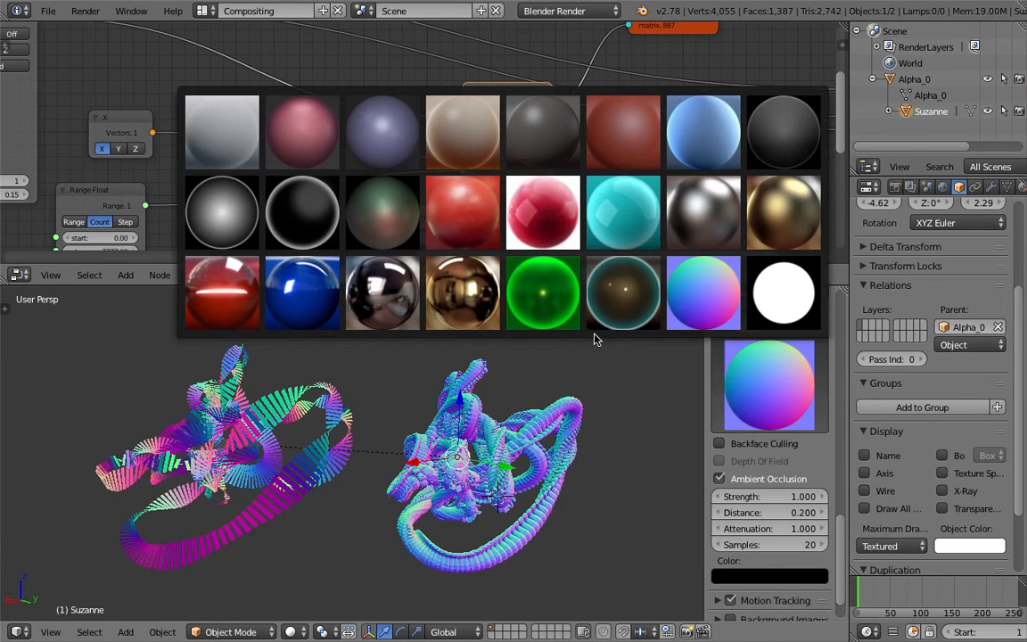
click(463, 293)
click(749, 384)
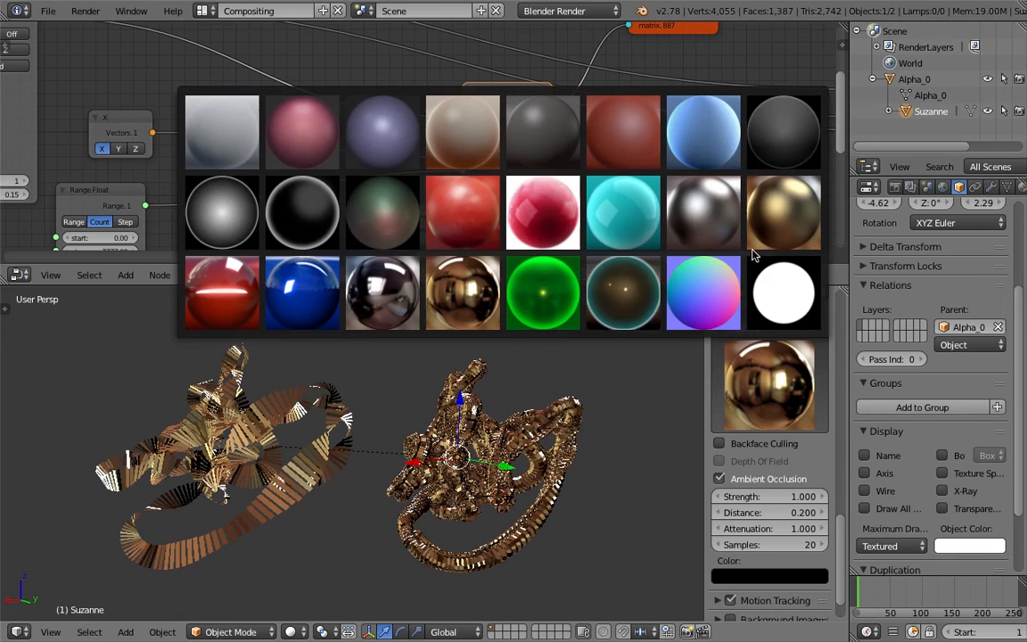
click(690, 304)
Expand the viewport's Display settings, and switch Only Render on and back off
scroll(752, 378, up, 3)
click(751, 378)
click(718, 401)
click(722, 402)
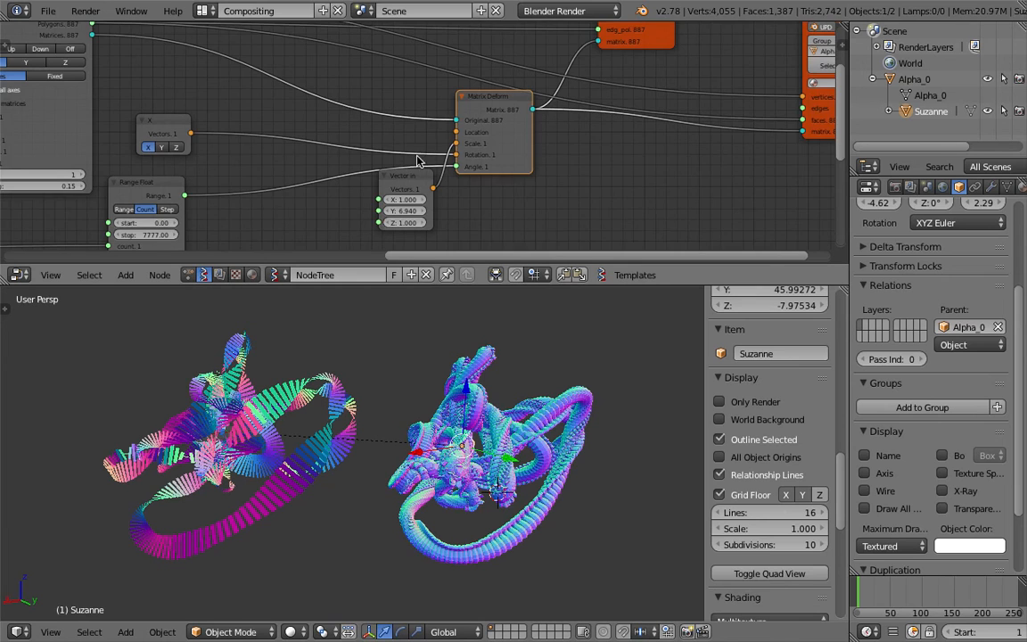
Rename the Sverchok node tree as TwistingDuplicateEdge
scroll(417, 204, down, 4)
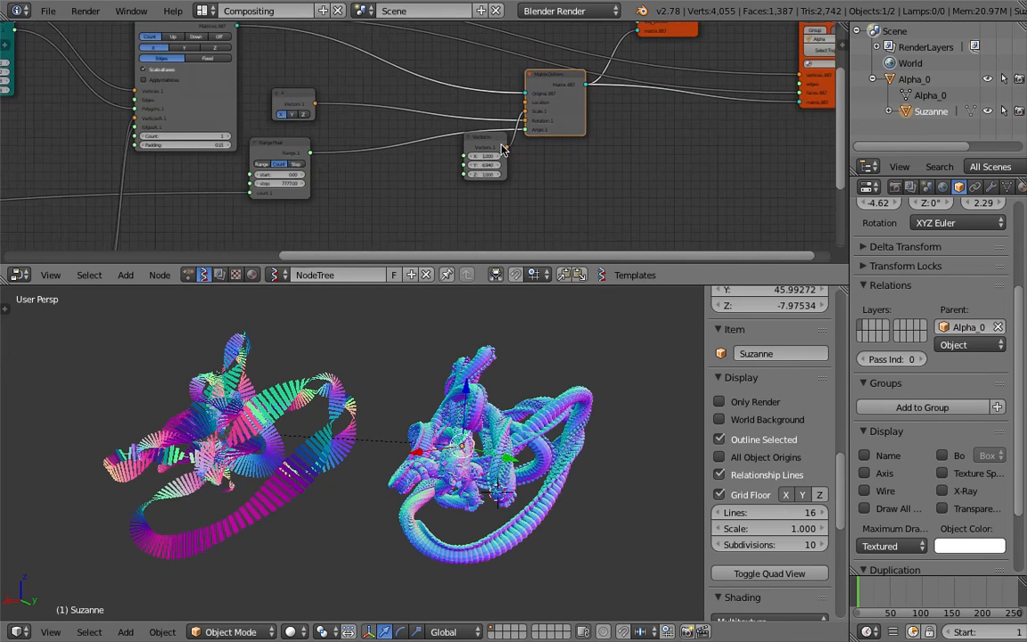
scroll(497, 150, down, 2)
middle_drag(498, 150, 567, 128)
scroll(553, 165, down, 3)
scroll(539, 144, down, 1)
click(378, 275)
text(TwistingDuplicate)
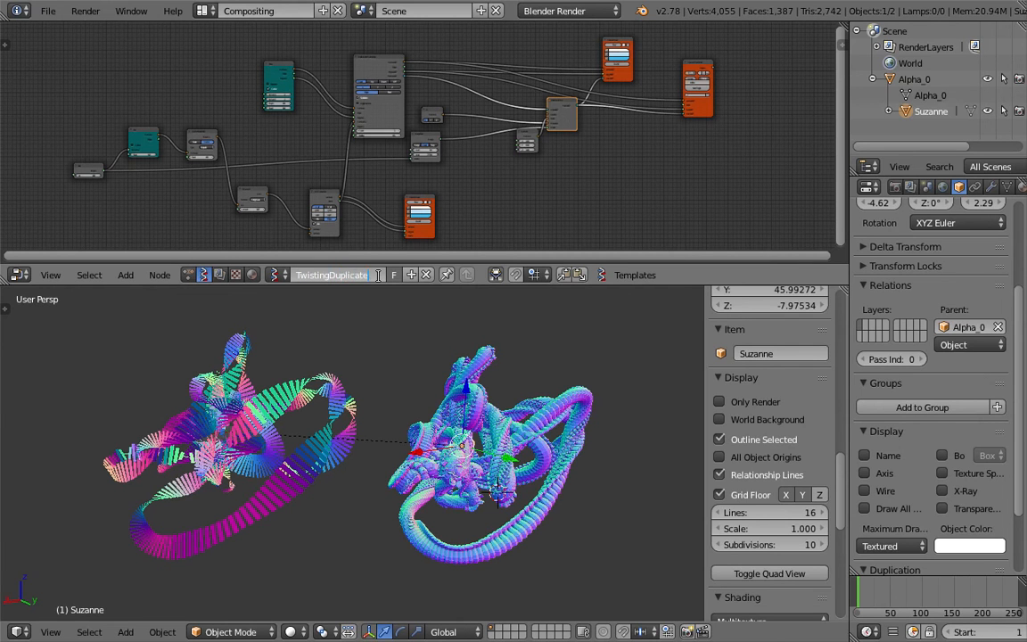
key(Return)
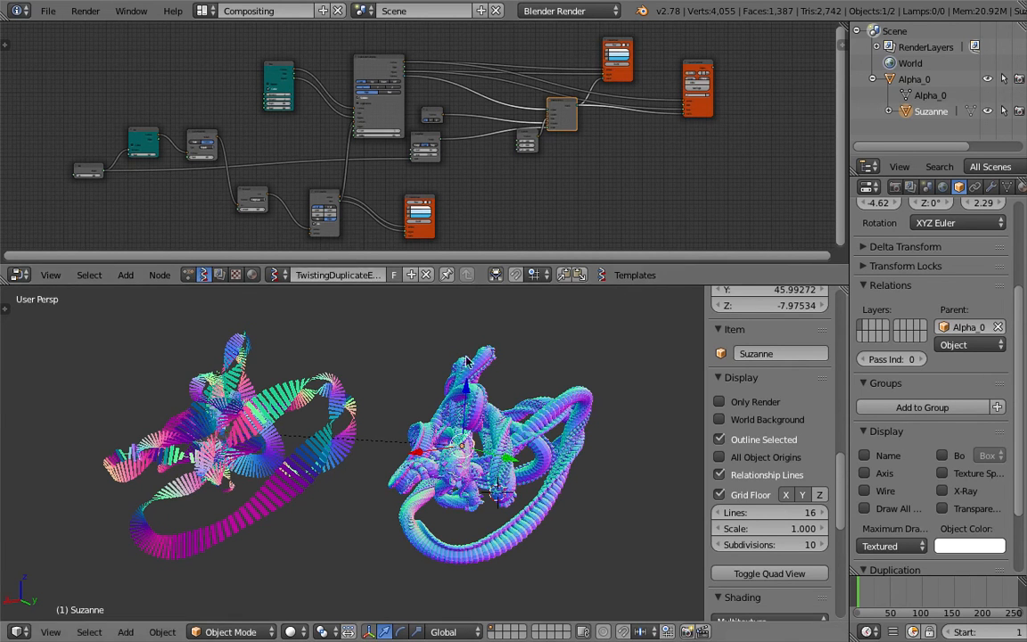
Frame the ribbon and the monkey duplicates closer in the 3D view, and save over improv_002.blend
middle_drag(463, 351, 468, 378)
scroll(468, 380, up, 2)
key(ctrl+s)
click(469, 384)
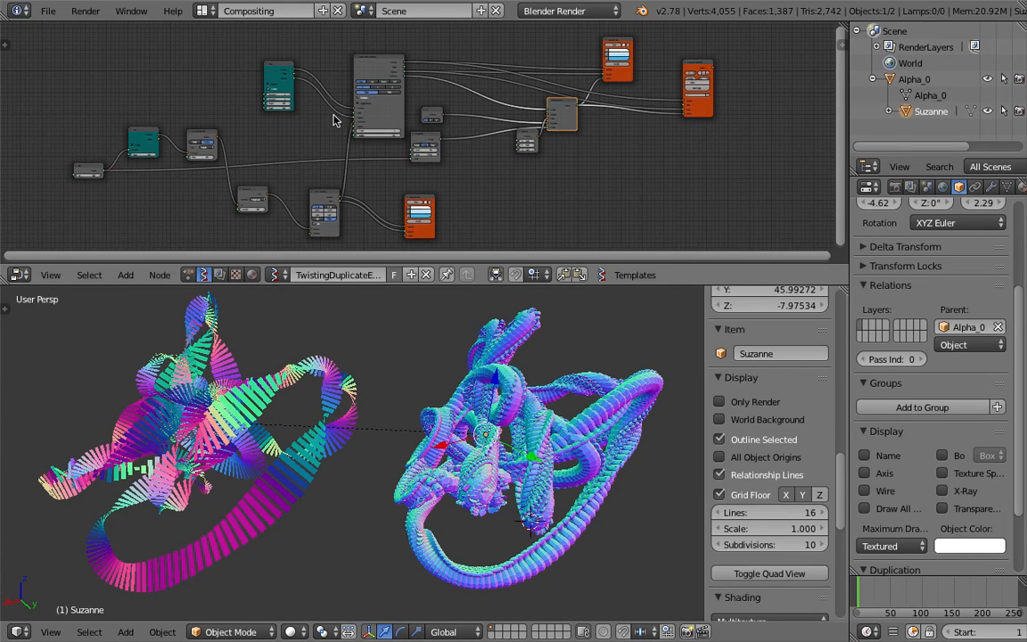
Examine the Plane, Duplicate objects along edge and Vector Noise nodes and their connections in the node tree
scroll(334, 120, up, 3)
middle_drag(318, 35, 377, 76)
scroll(406, 98, up, 5)
scroll(383, 84, down, 2)
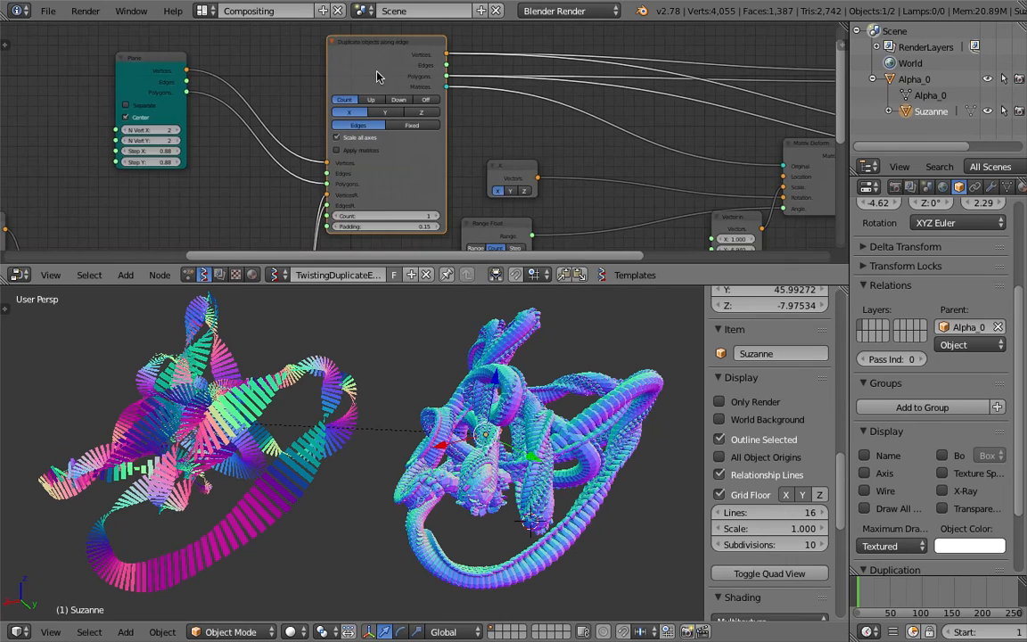
scroll(261, 116, down, 1)
middle_drag(192, 80, 253, 64)
drag(236, 46, 276, 70)
middle_drag(290, 183, 299, 71)
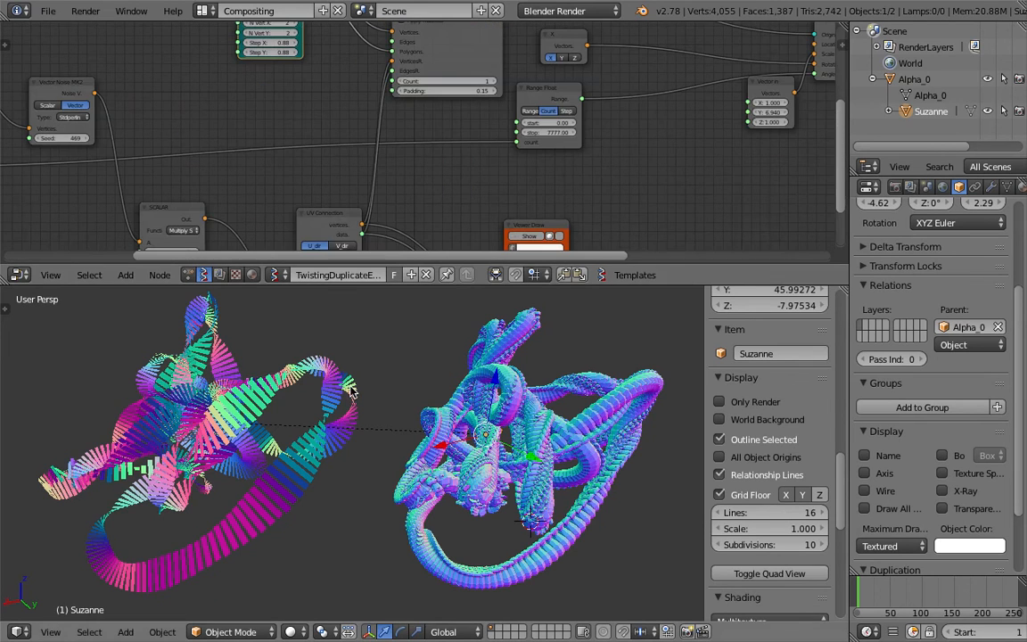
Save over improv_002.blend with the current node tree
scroll(352, 390, down, 3)
drag(322, 219, 272, 190)
key(ctrl+s)
click(282, 181)
Examine the Plane and Duplicate objects along edge nodes, and view the ribbon and monkey duplicates from different angles
scroll(303, 170, down, 3)
middle_drag(308, 166, 318, 262)
scroll(347, 180, up, 2)
scroll(358, 167, up, 1)
scroll(336, 40, down, 1)
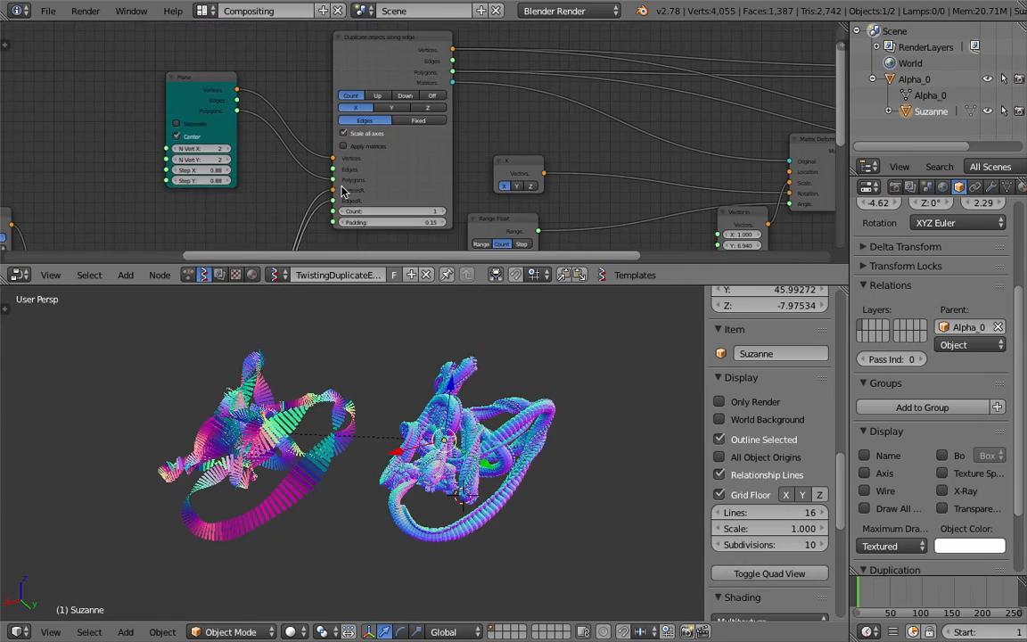
middle_drag(419, 402, 607, 375)
scroll(338, 410, up, 6)
scroll(288, 430, down, 4)
scroll(287, 431, down, 4)
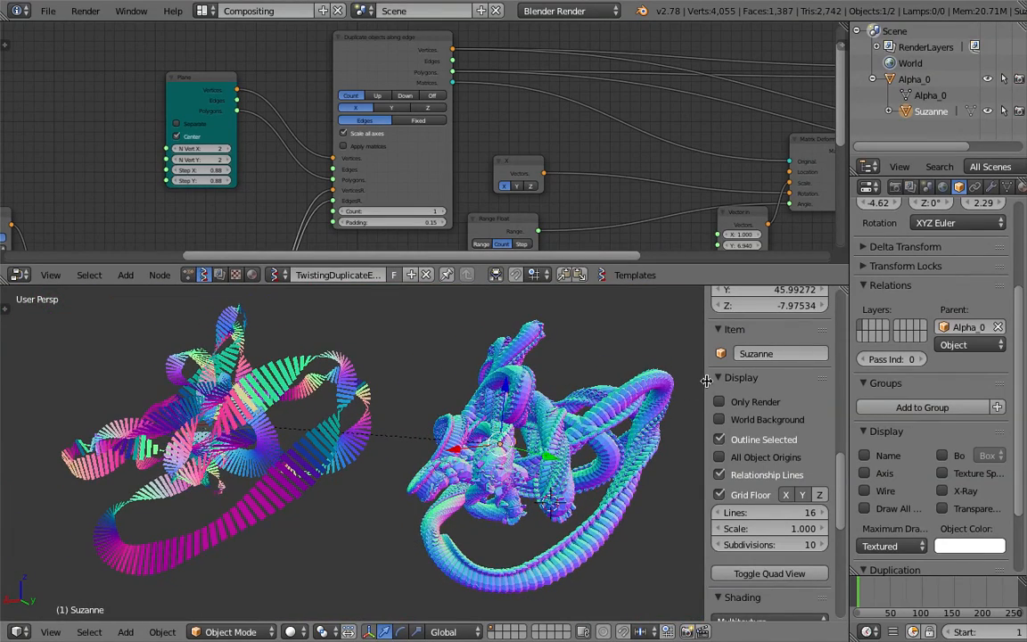
Hide the 3D view's properties sidebar to give the ribbon and duplicates more room
key(n)
scroll(747, 389, down, 3)
middle_drag(741, 390, 719, 408)
Inspect the options of the Duplicate objects along edge node, including the description of Scale all axes
middle_drag(554, 169, 513, 172)
scroll(339, 96, up, 1)
scroll(338, 96, down, 1)
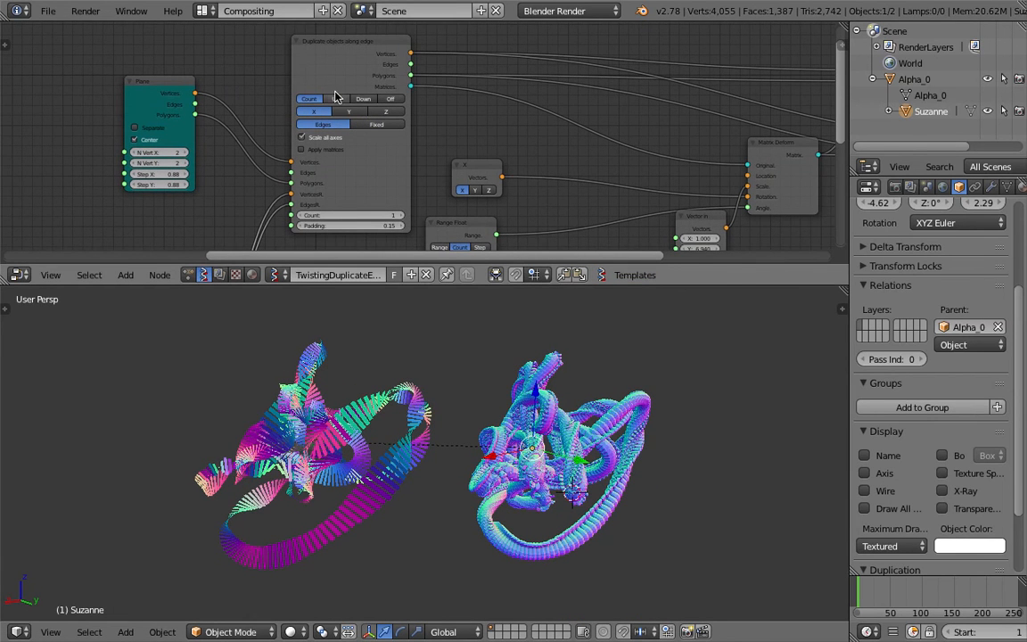
middle_drag(485, 108, 461, 110)
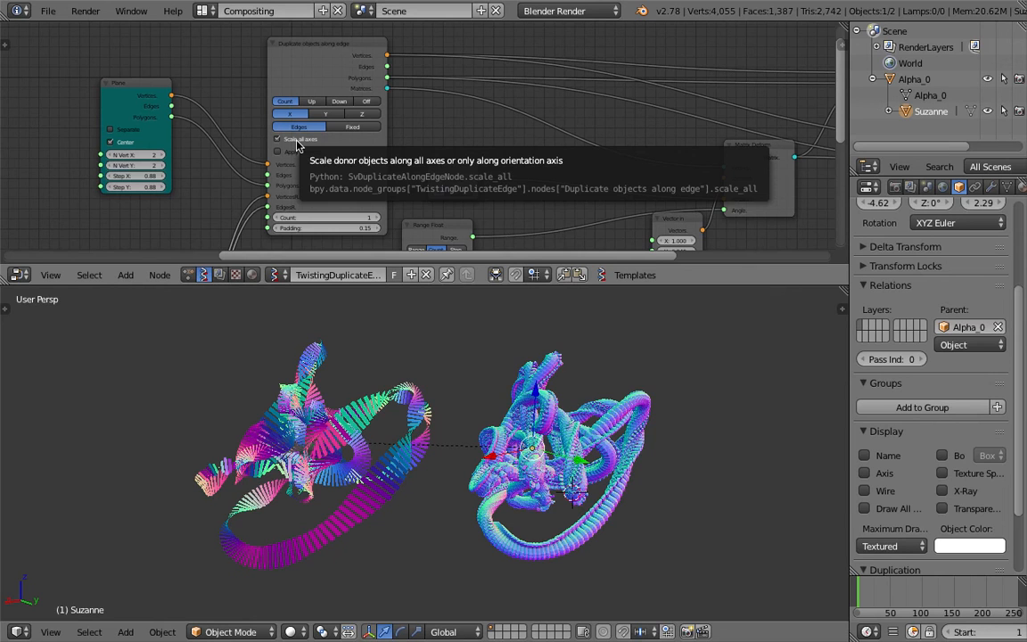
middle_drag(401, 150, 402, 149)
Orbit slightly around the ribbon and monkey duplicates, and save over the current blend file
middle_drag(511, 407, 534, 409)
key(ctrl+s)
click(535, 408)
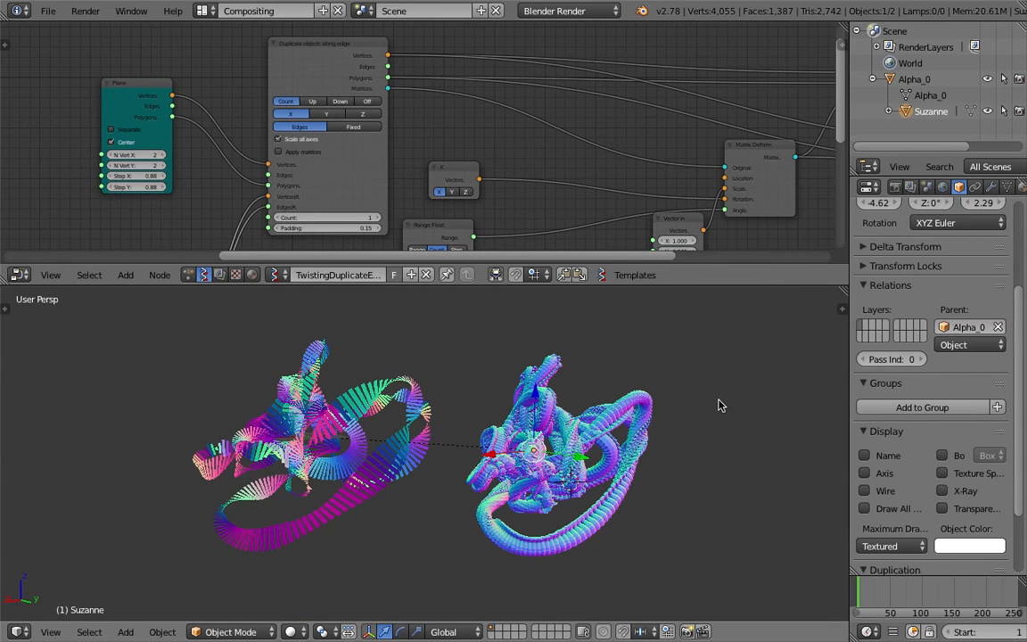